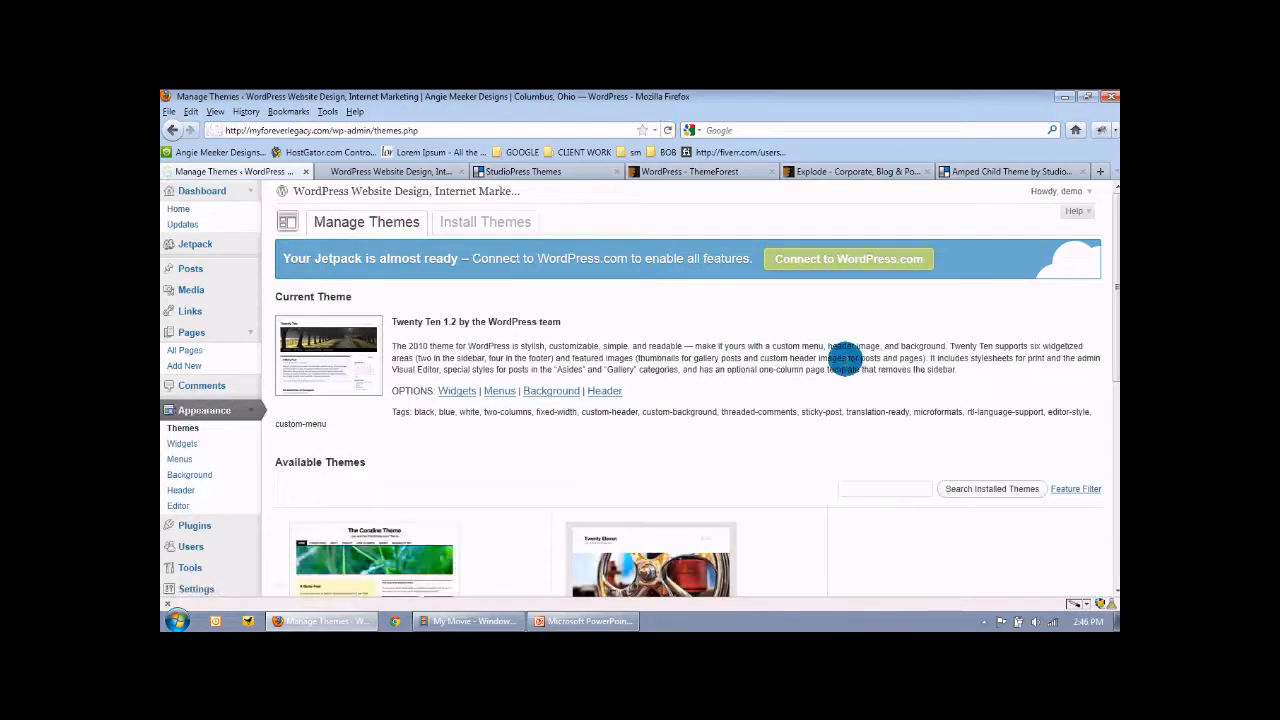
- Review the current theme and the descriptions of the other installed themes on the Manage Themes page
scroll(845, 359, "down", 2)
scroll(845, 359, "down", 4)
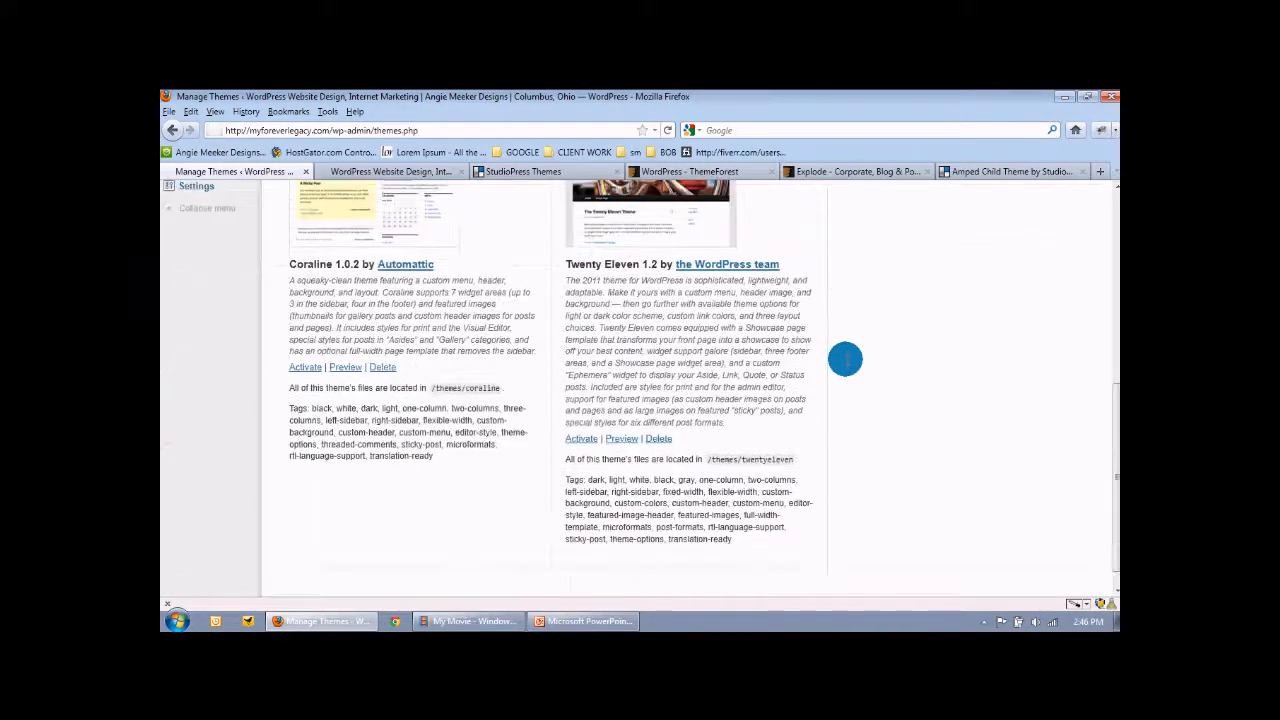
scroll(845, 359, "up", 2)
scroll(845, 359, "up", 5)
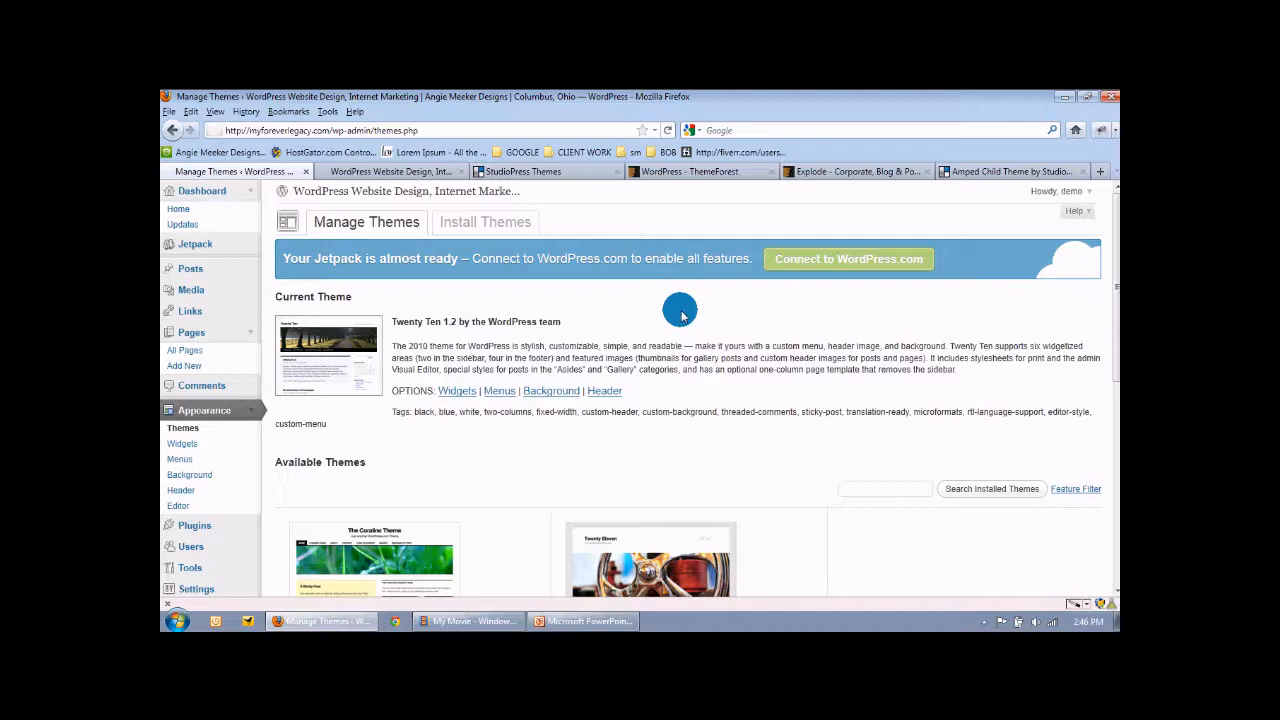
- Open the theme installer and examine its keyword search and feature filter options
left_click(490, 222)
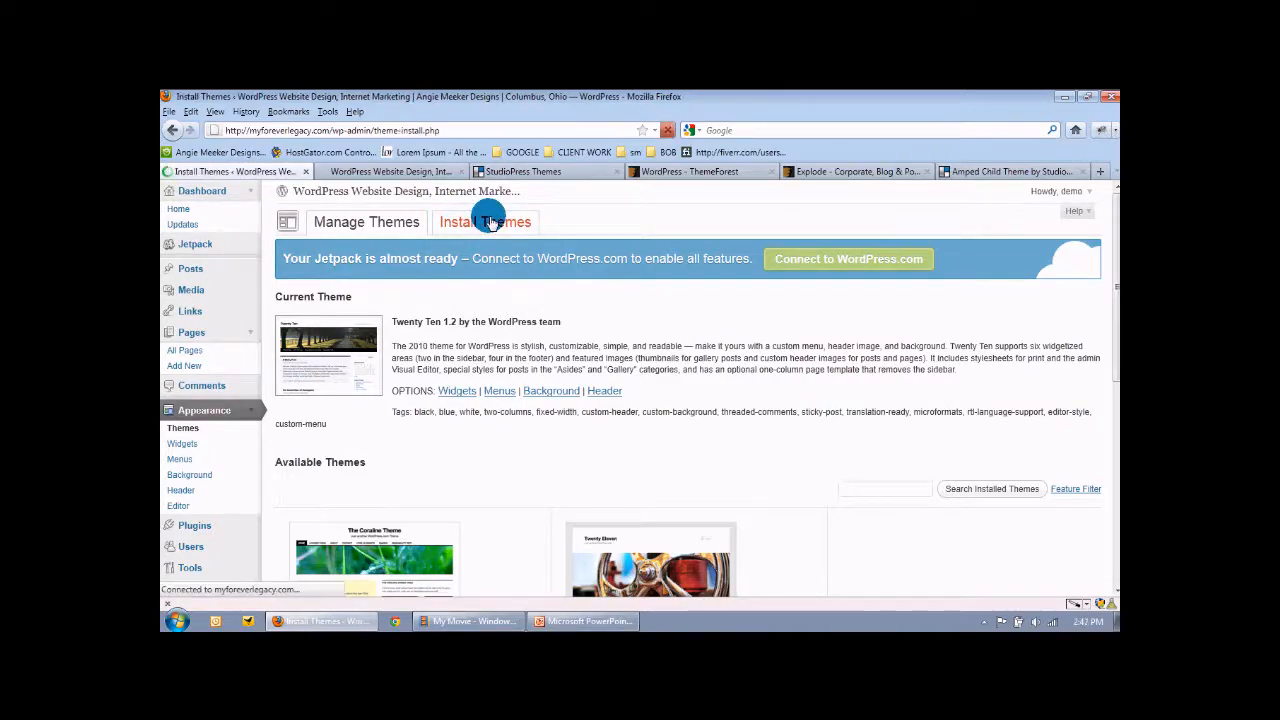
scroll(895, 368, "down", 3)
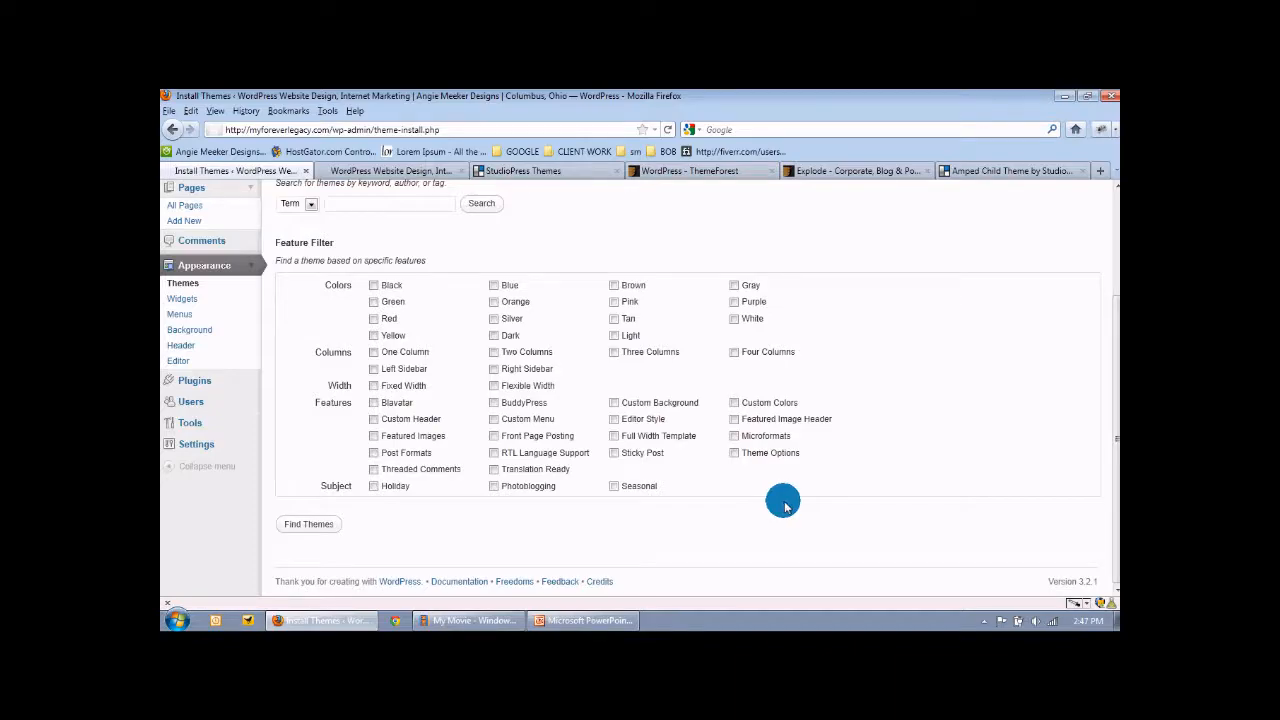
scroll(894, 460, "up", 3)
left_click(351, 344)
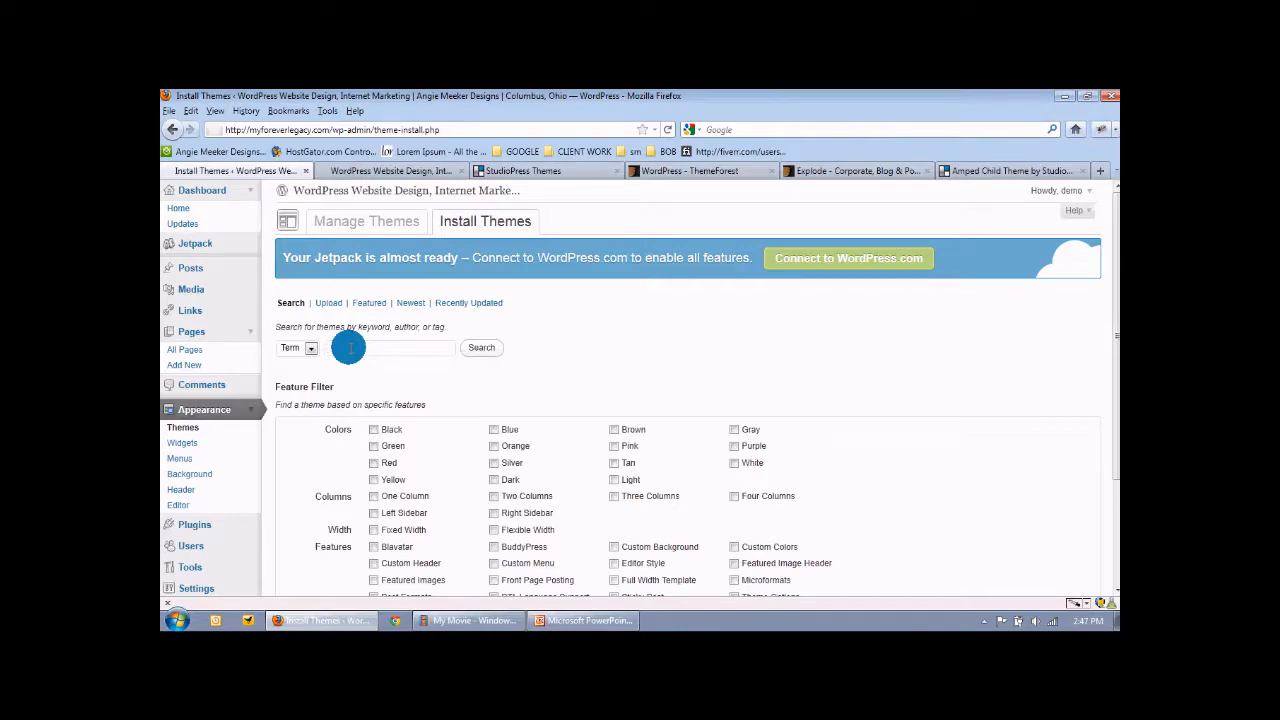
- Install the Liquorice theme from the featured themes and activate it
left_click(366, 303)
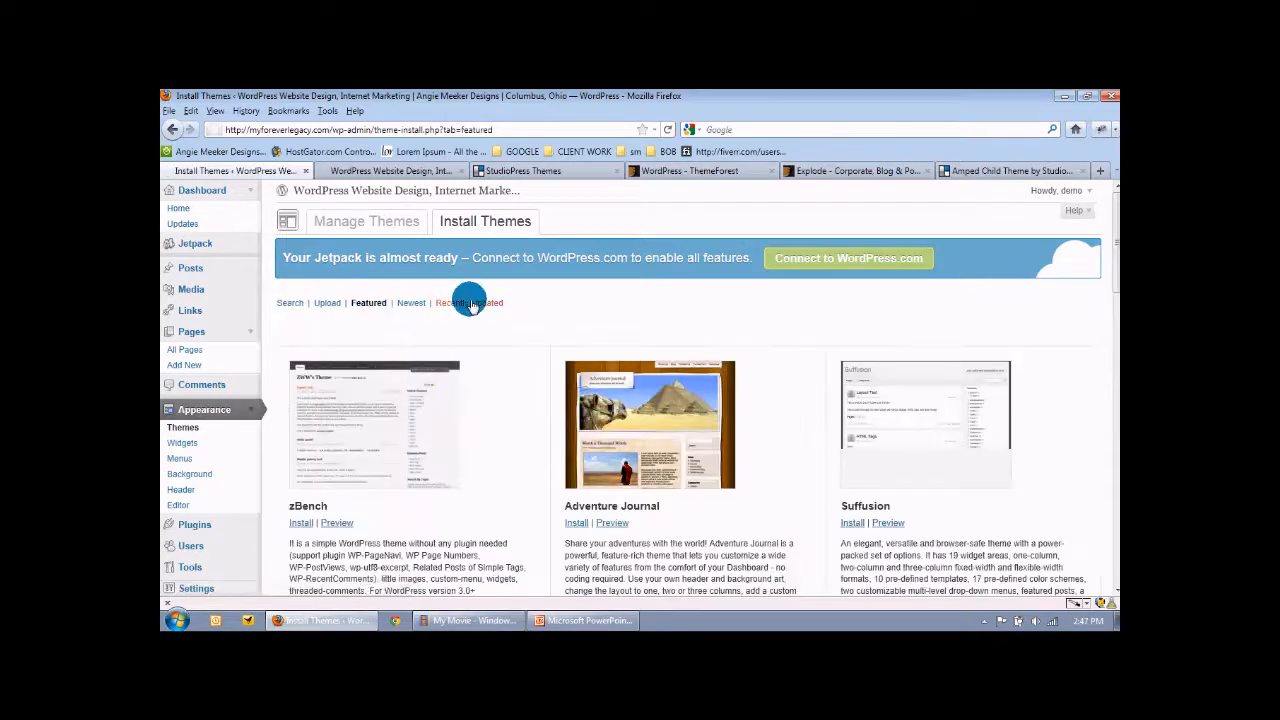
scroll(500, 385, "down", 5)
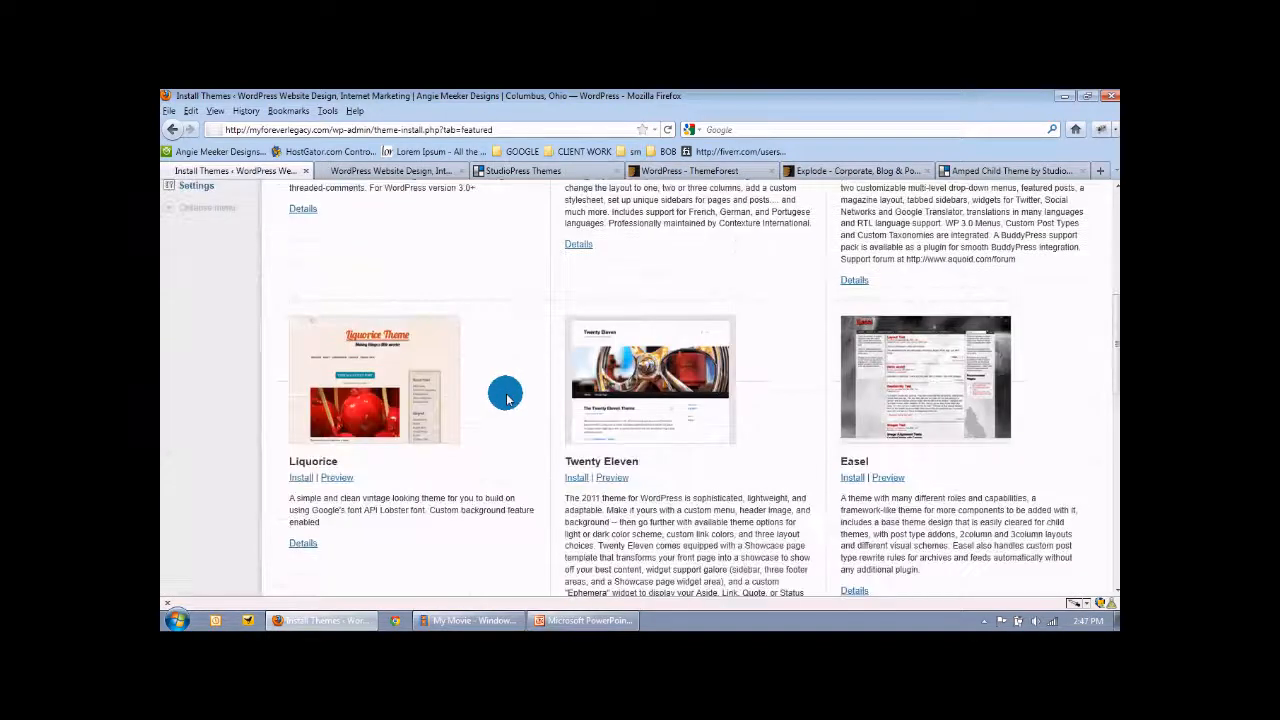
scroll(506, 398, "down", 3)
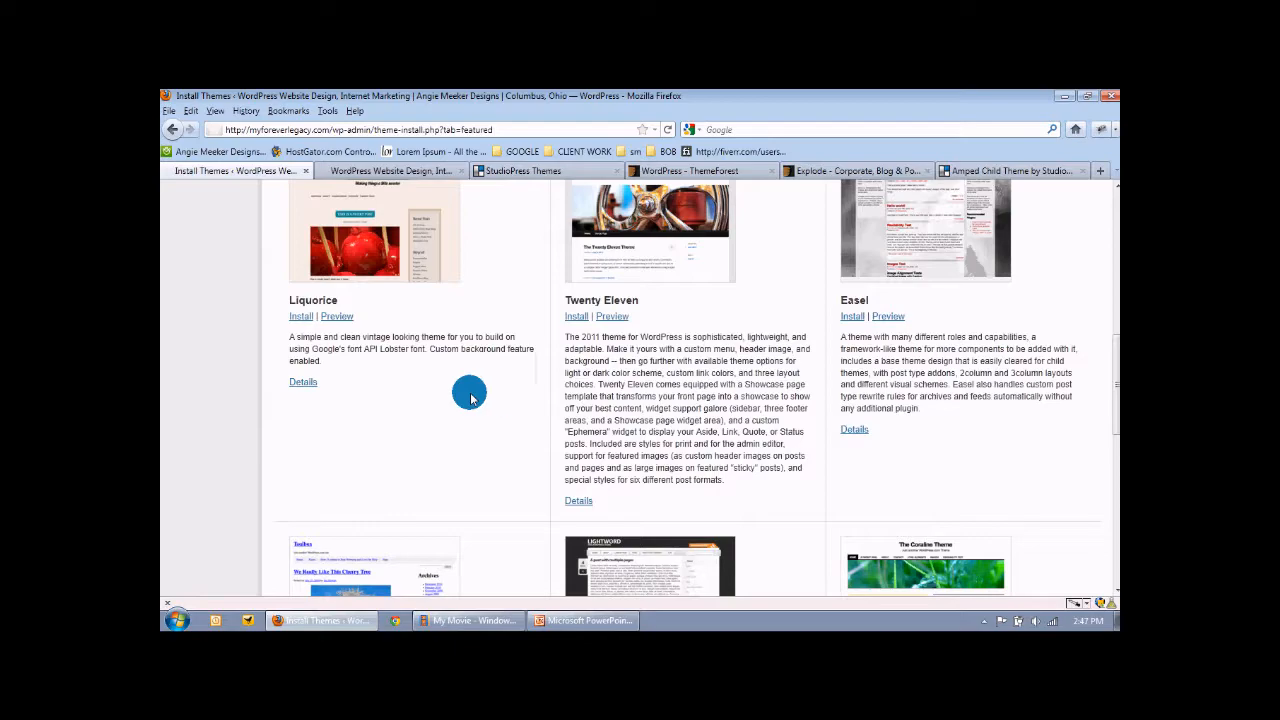
left_click(302, 317)
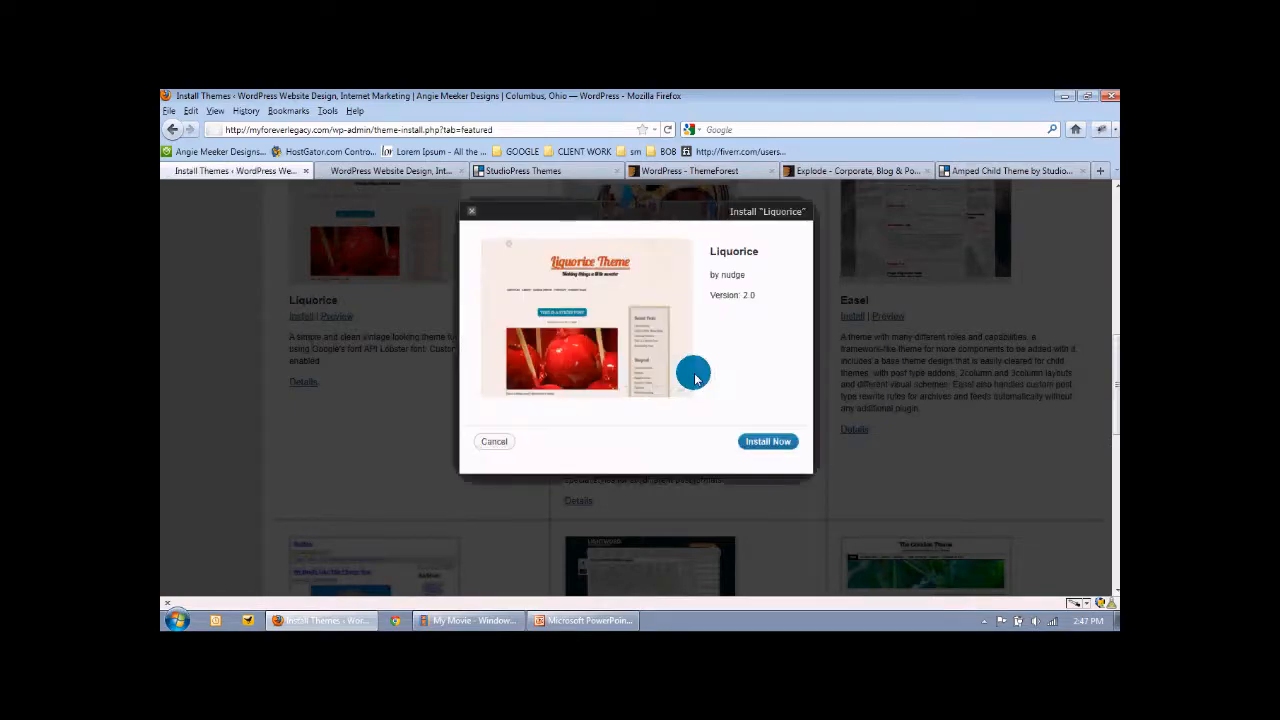
left_click(762, 444)
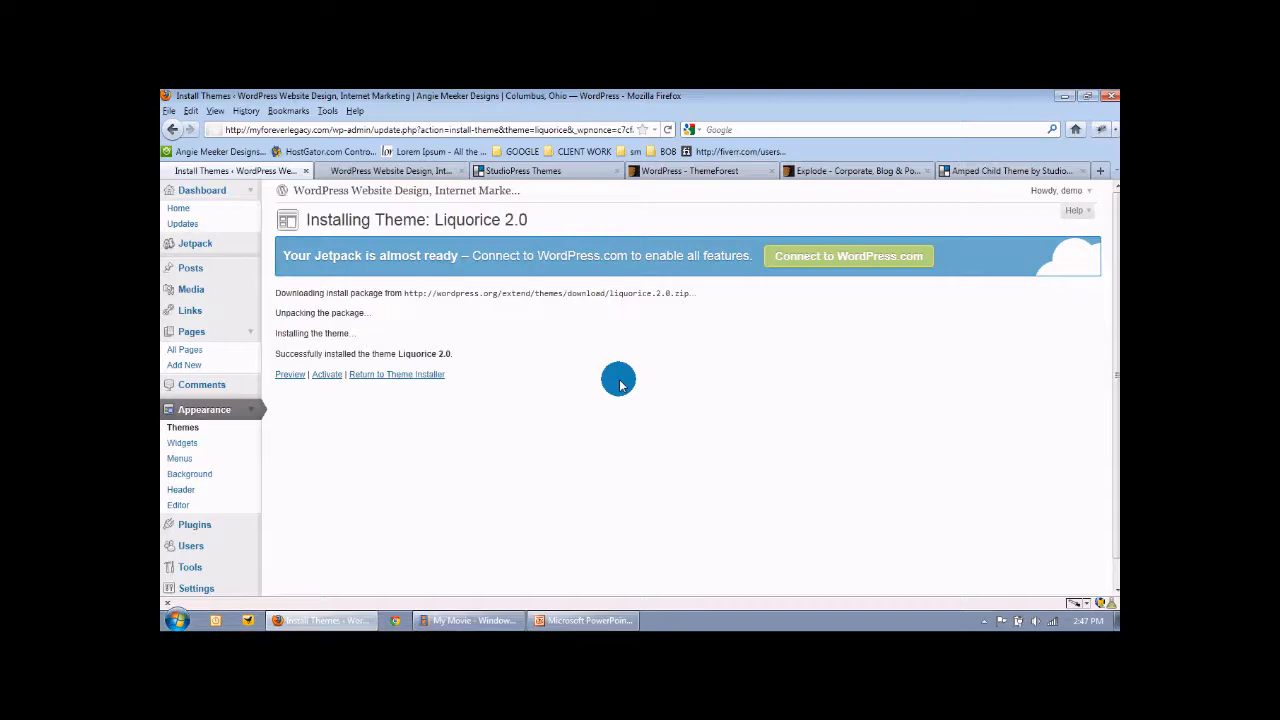
left_click(326, 381)
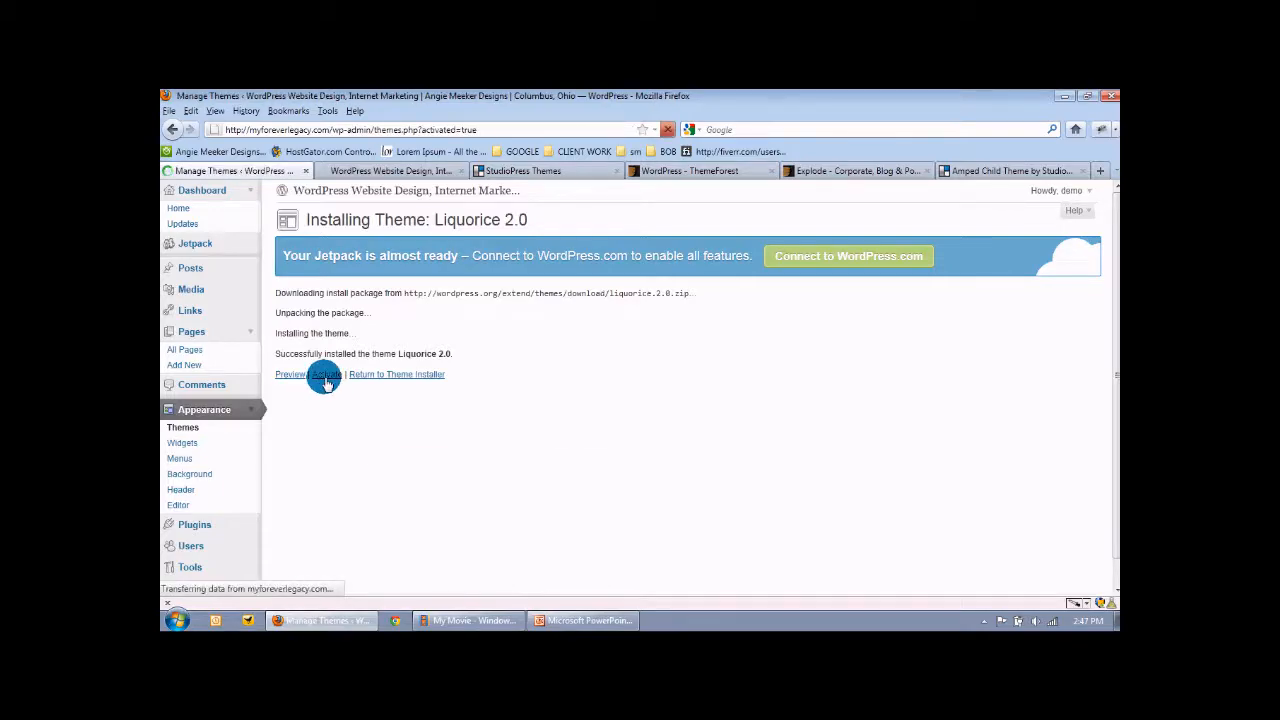
- Reload the live site and examine the header, posts and sidebar in the Liquorice design
left_click(355, 173)
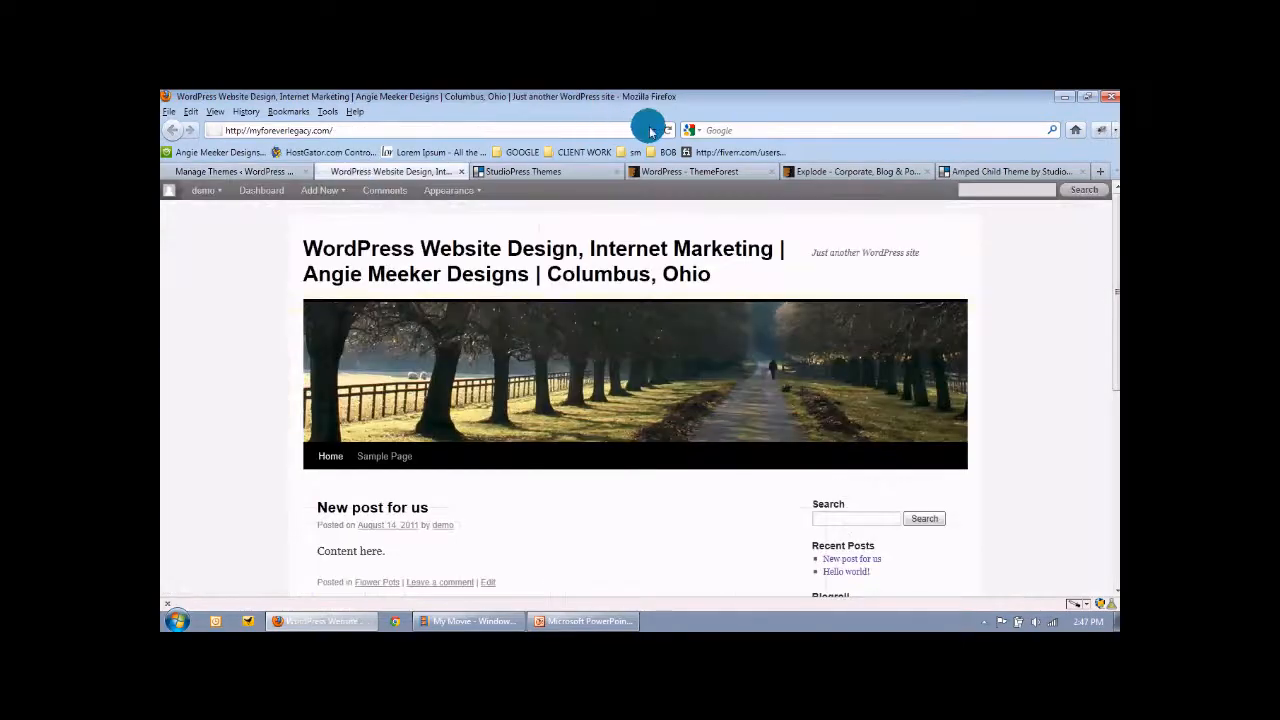
left_click(668, 131)
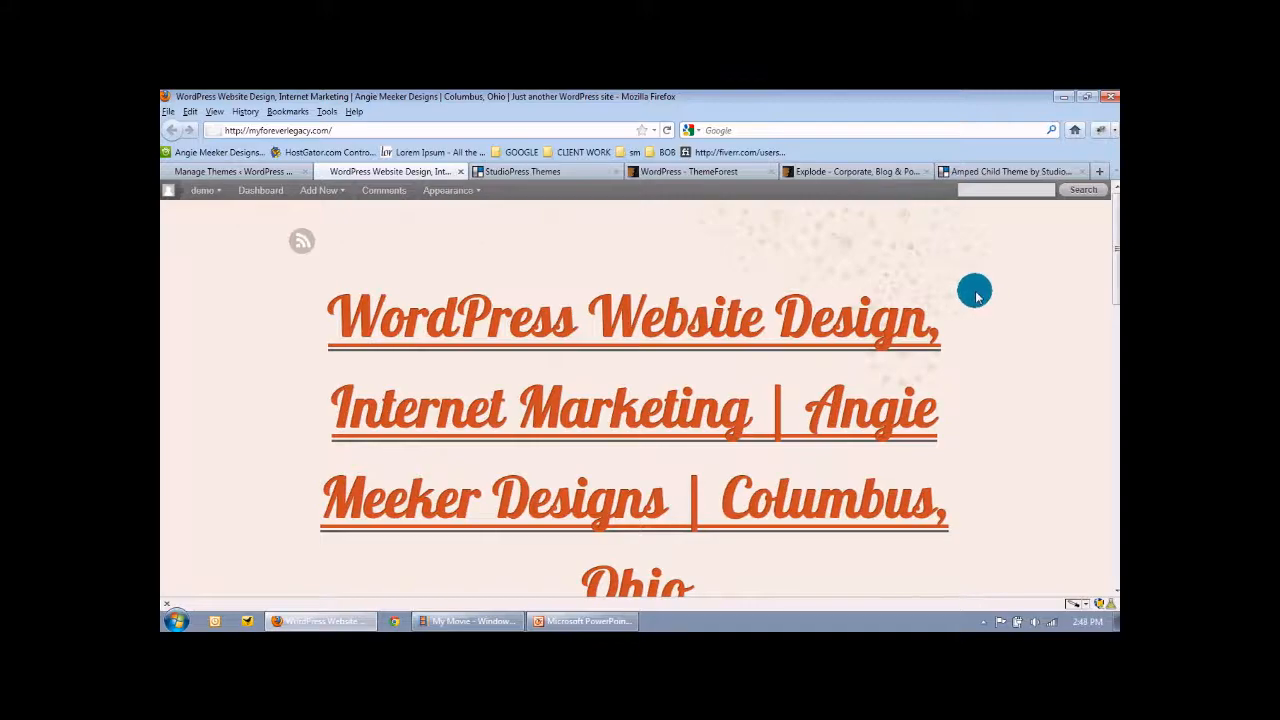
scroll(975, 292, "down", 2)
scroll(975, 292, "down", 4)
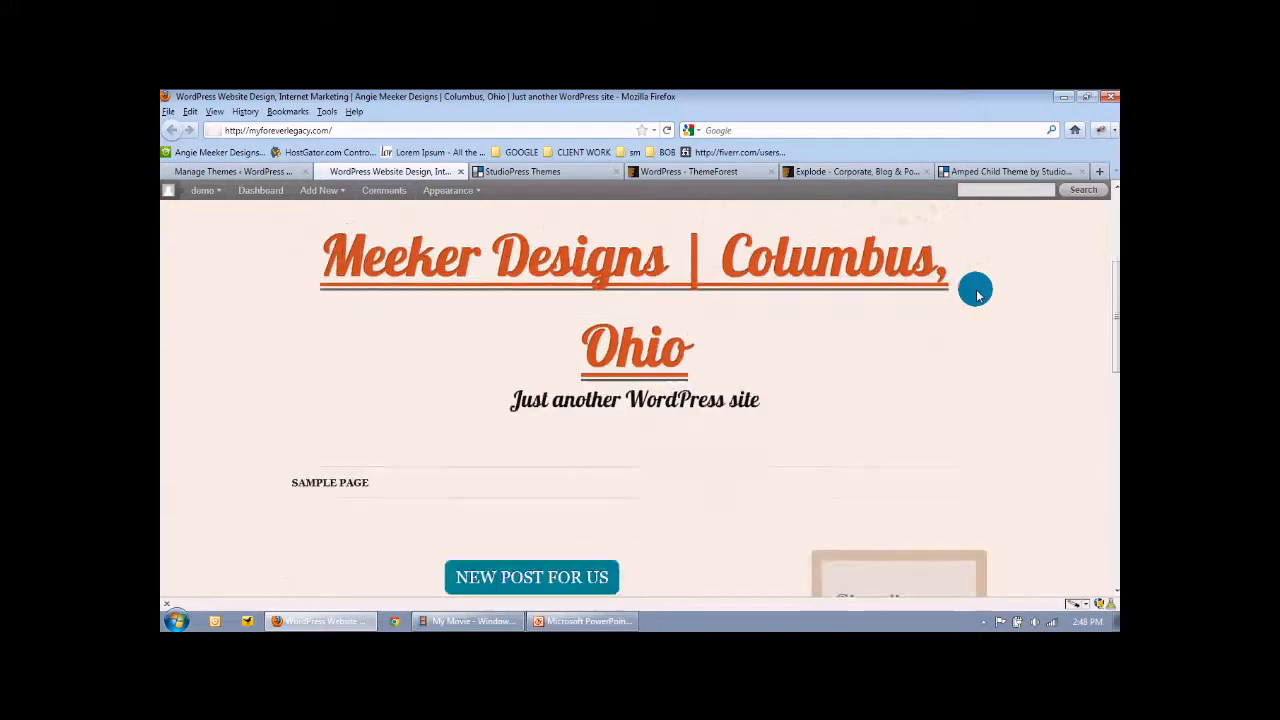
scroll(975, 292, "down", 5)
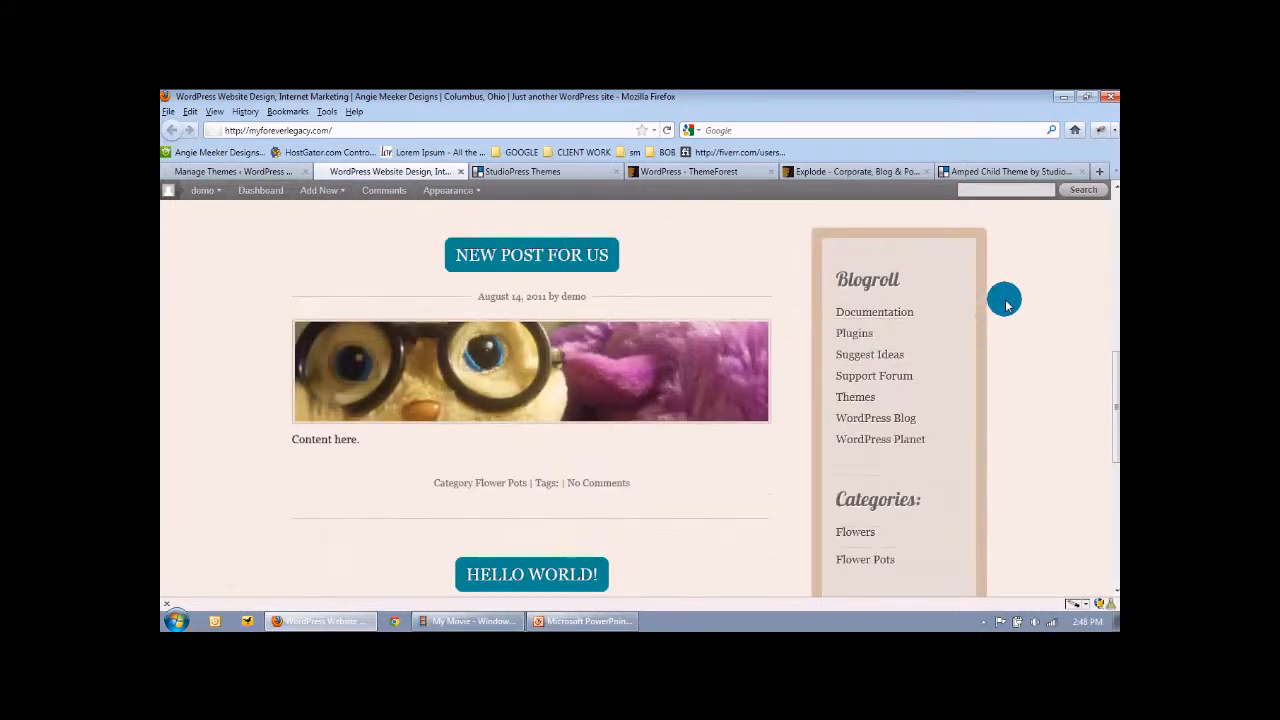
scroll(1005, 305, "down", 5)
scroll(1005, 305, "up", 6)
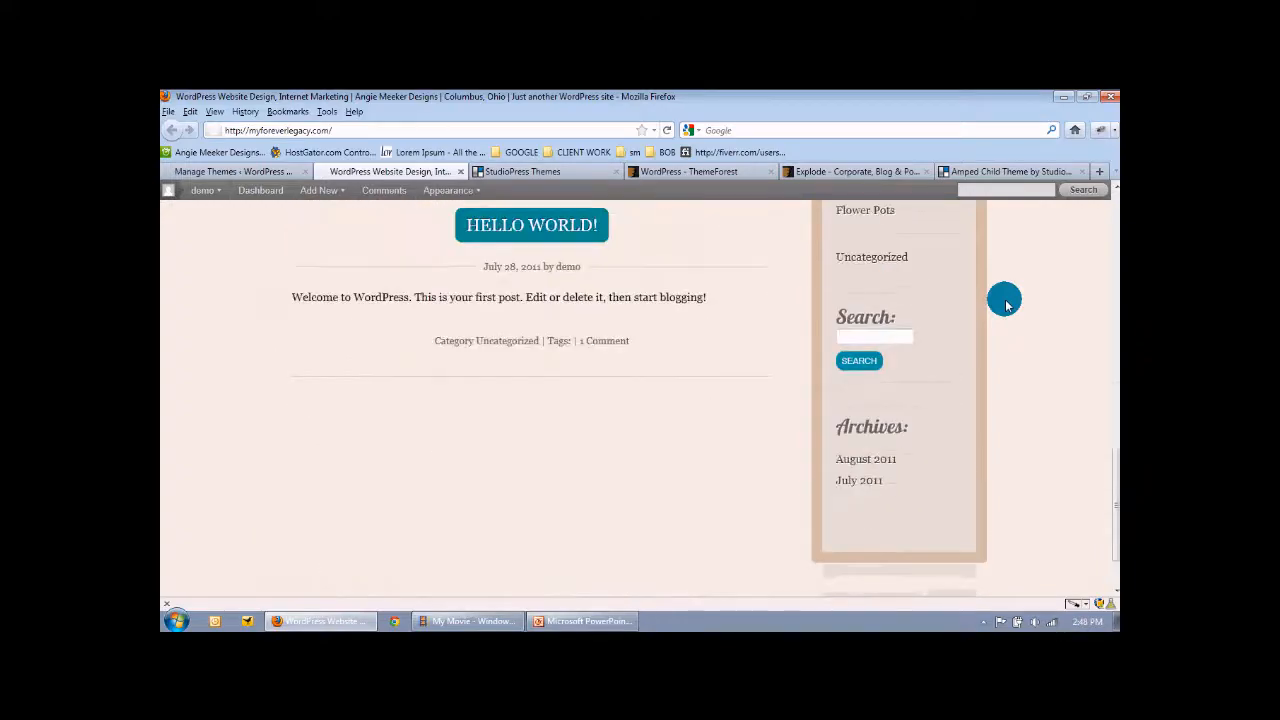
scroll(1005, 305, "up", 8)
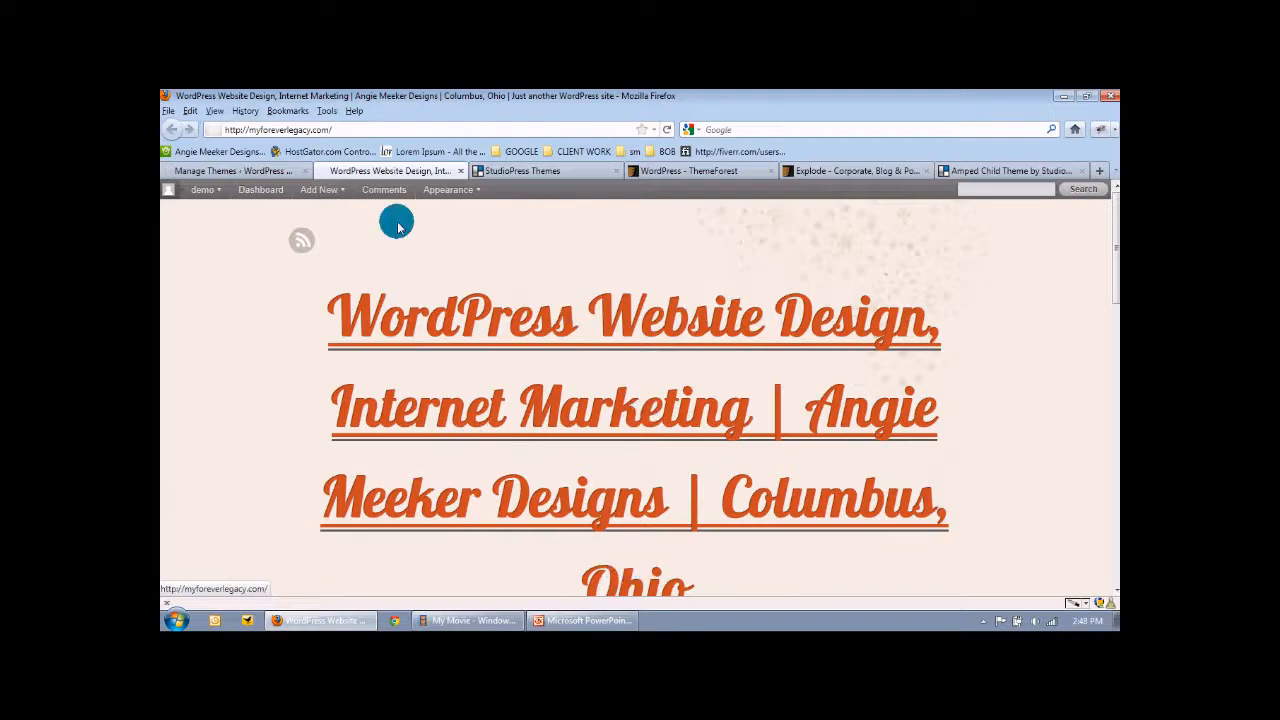
- Return to the site's admin area and open the Liquorice theme options
left_click(251, 171)
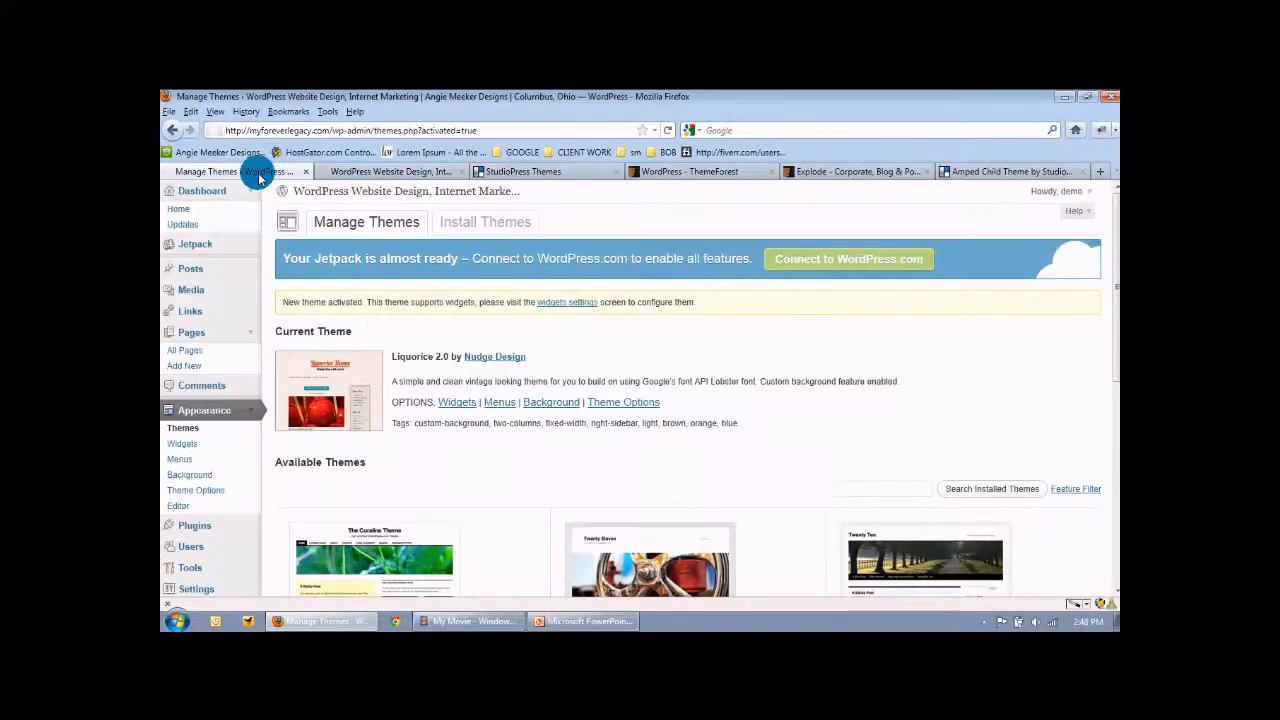
left_click(219, 494)
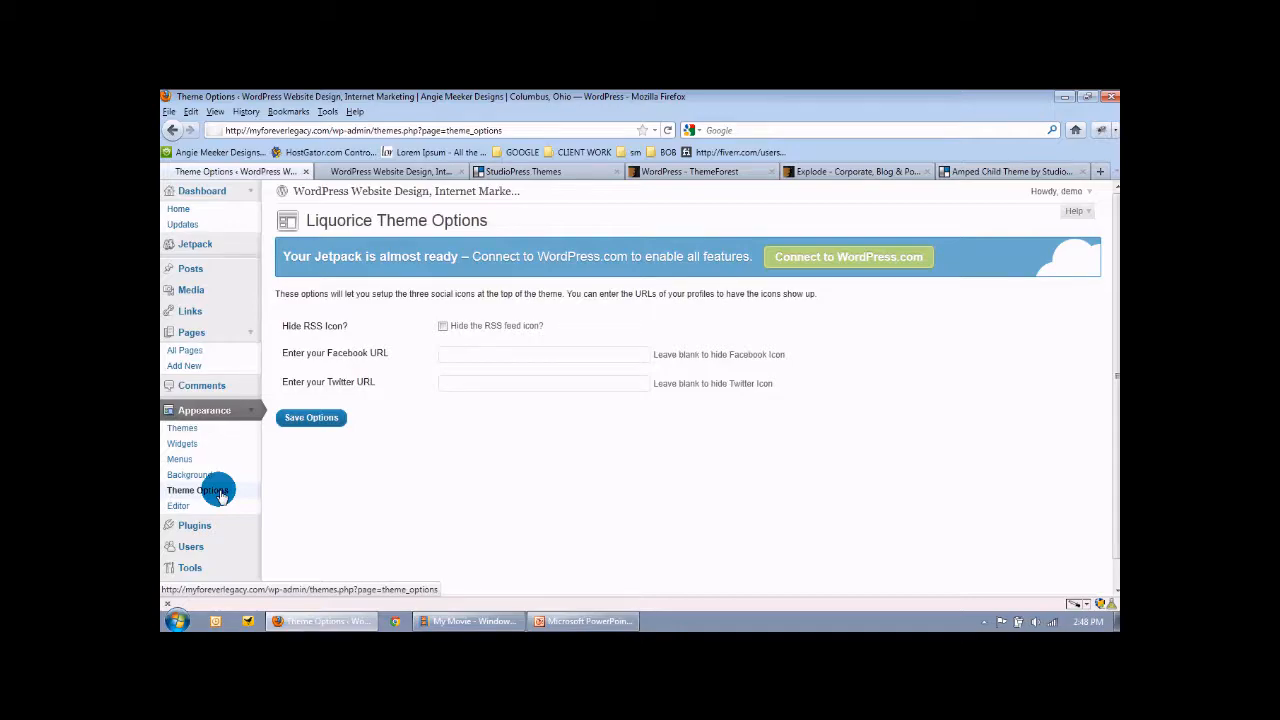
- Activate the installed Coraline theme from the available themes
left_click(200, 432)
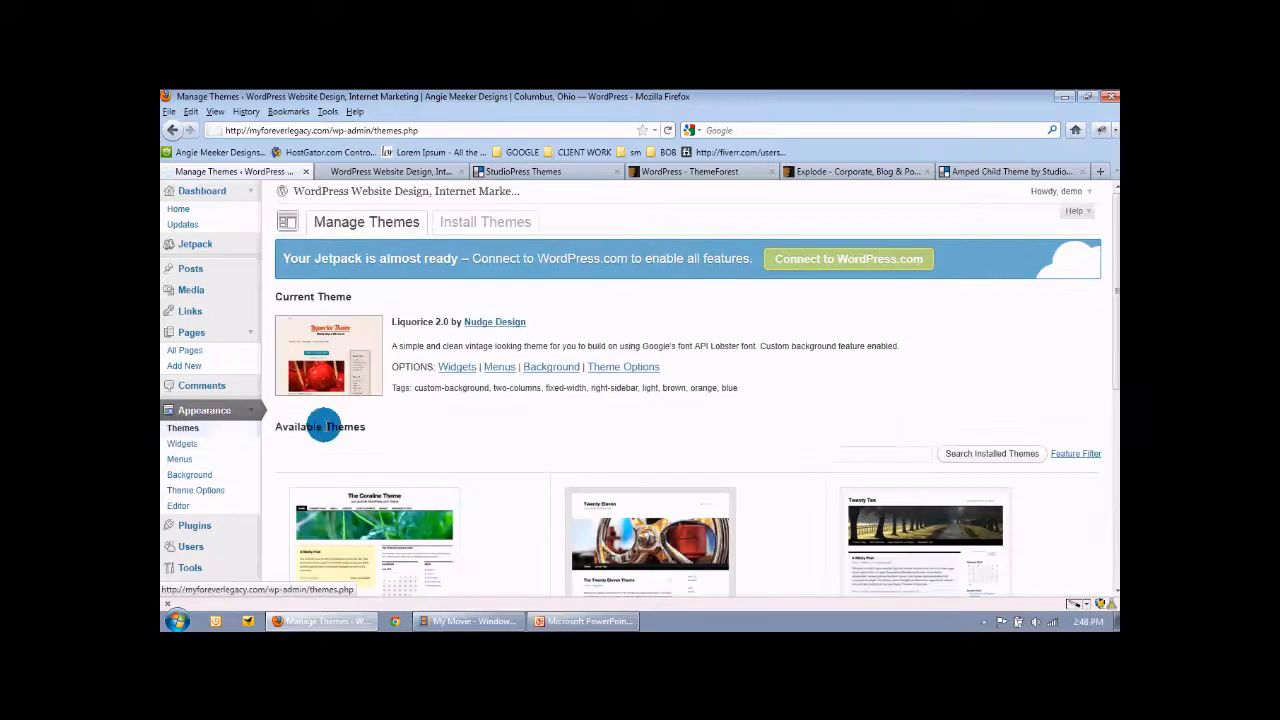
scroll(508, 437, "down", 3)
scroll(510, 437, "down", 2)
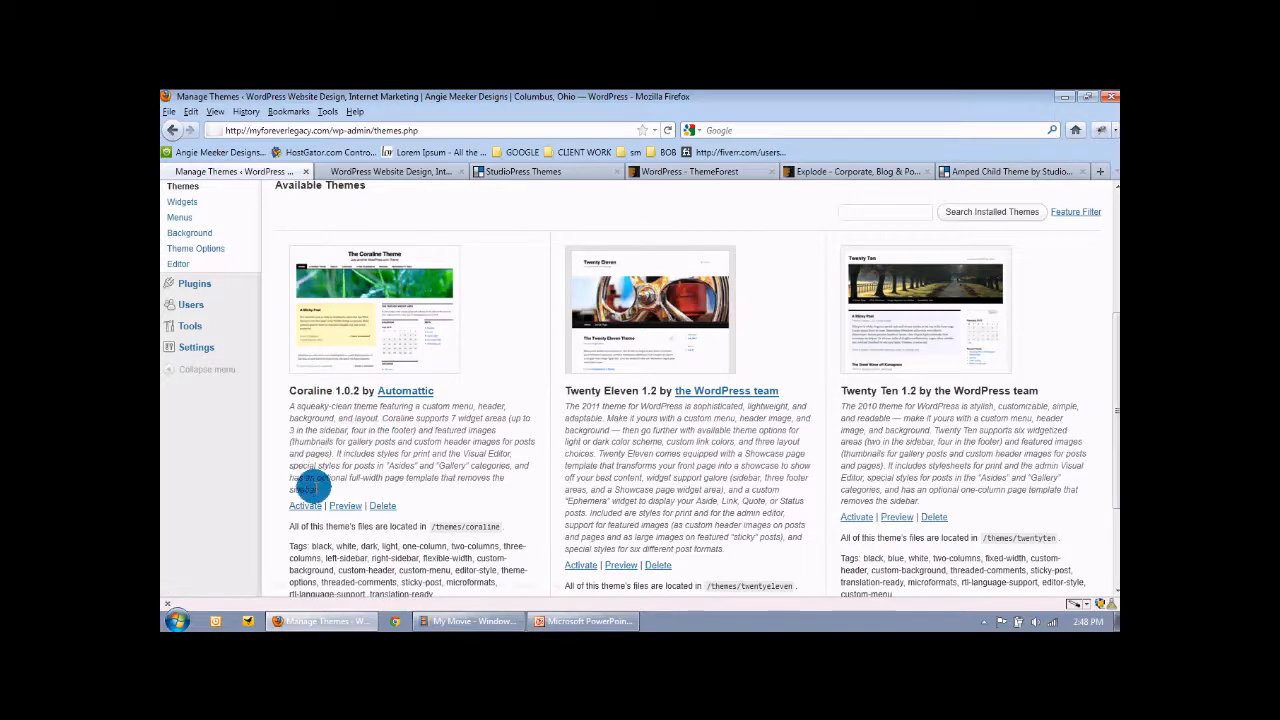
left_click(305, 505)
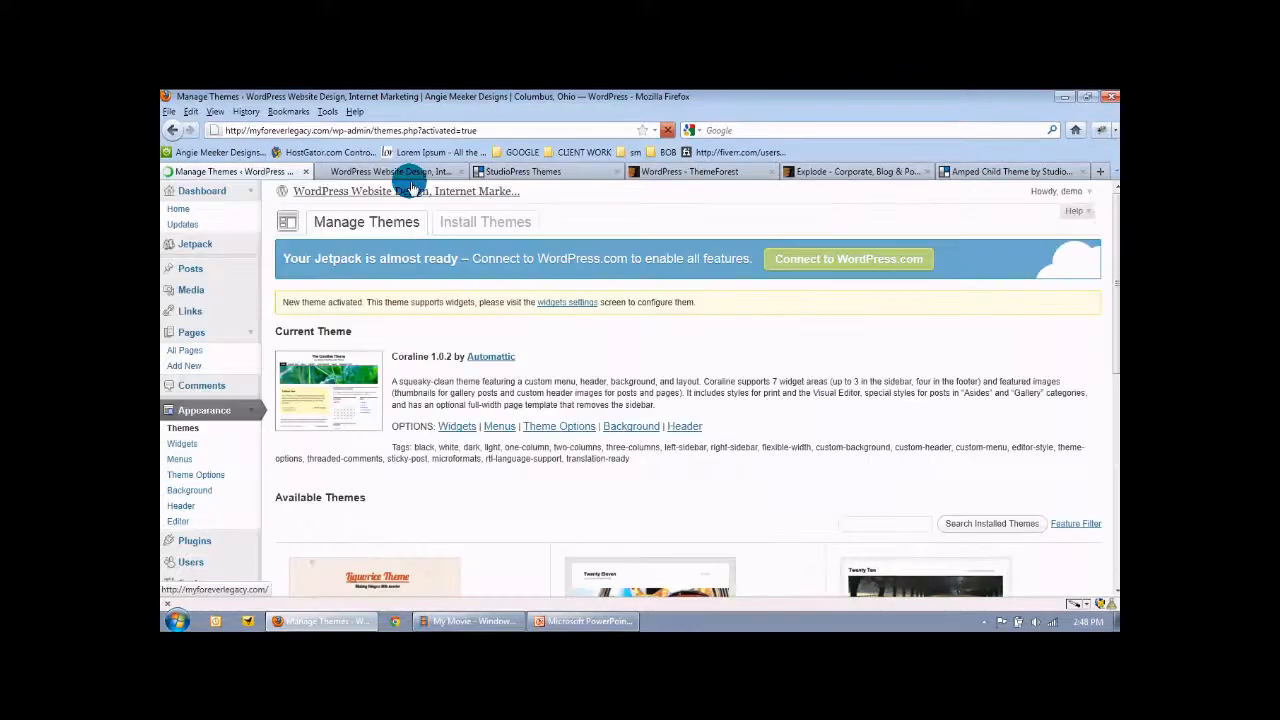
- Reload the live site to view the Coraline design, and return to the Manage Themes page
left_click(400, 171)
left_click(668, 130)
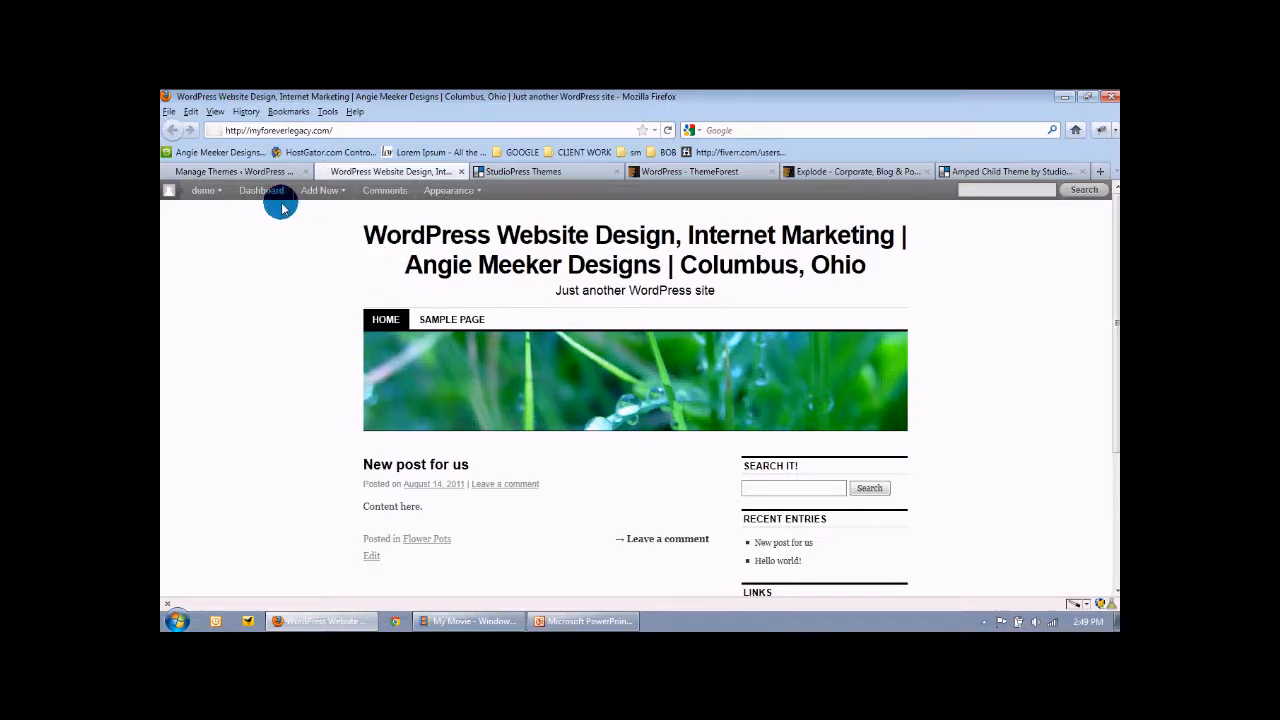
left_click(250, 170)
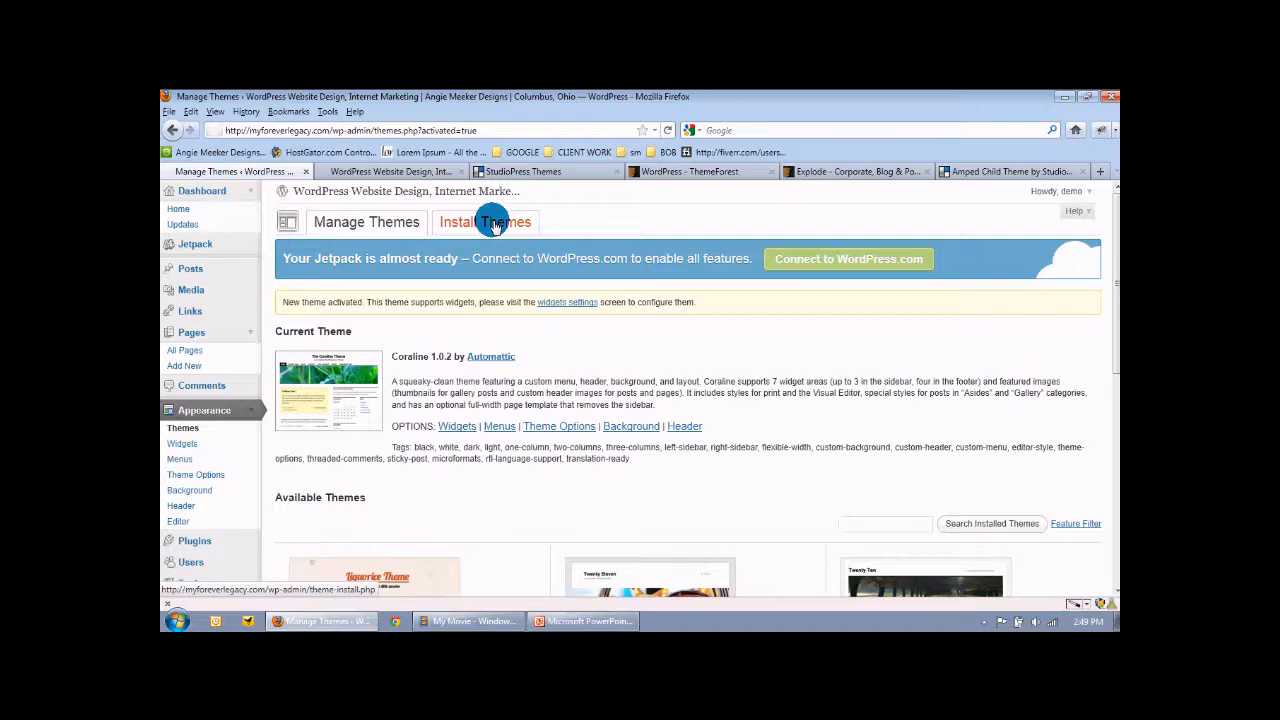
- Browse the child themes in the StudioPress theme catalogue
left_click(524, 174)
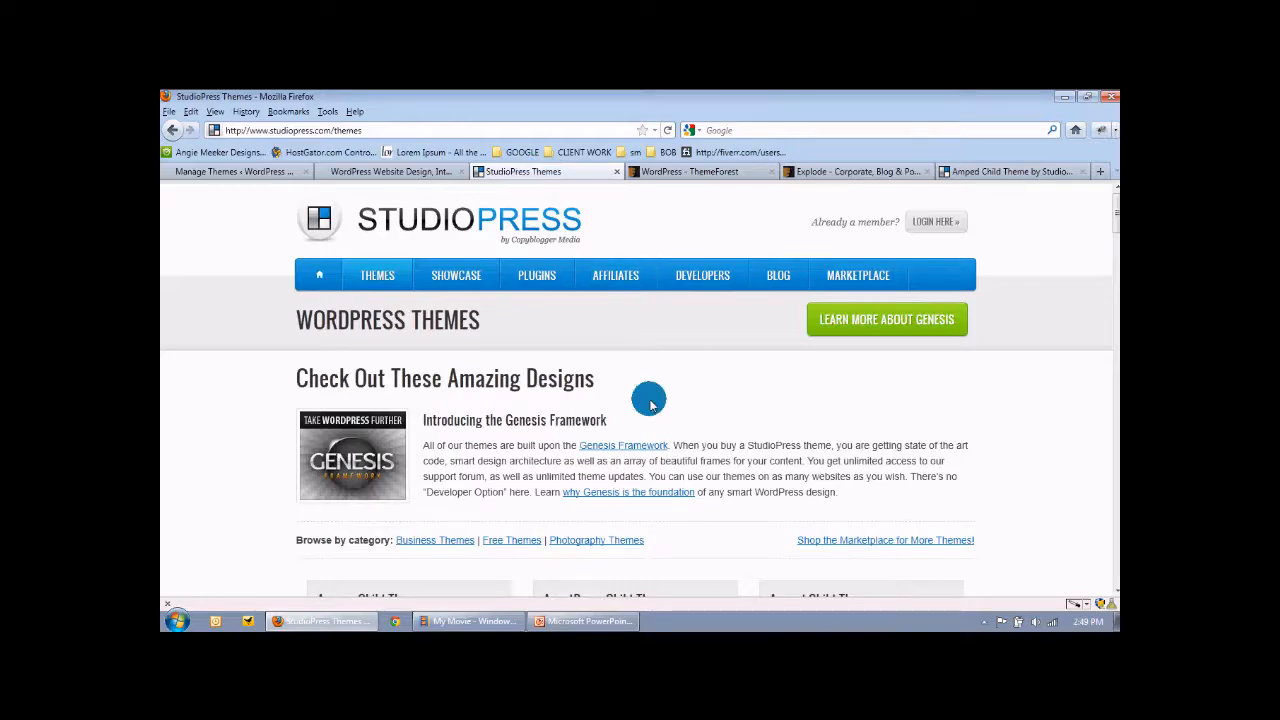
scroll(651, 398, "down", 2)
scroll(651, 398, "down", 5)
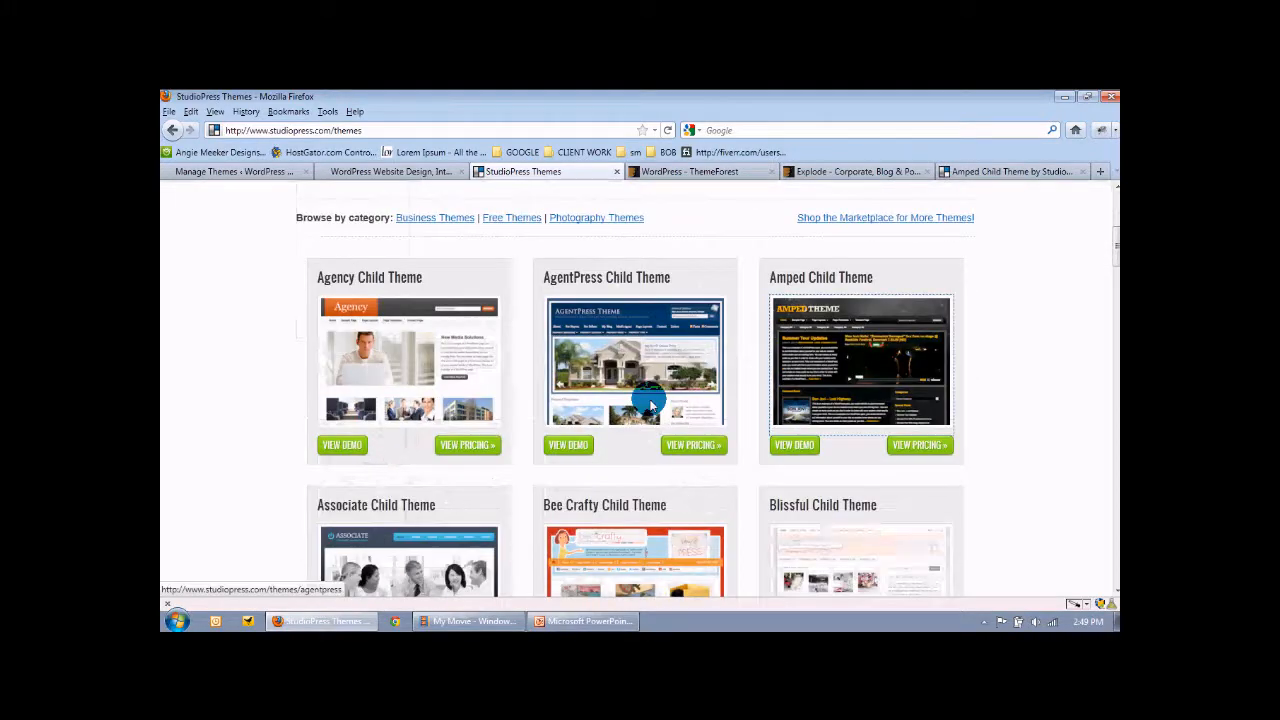
scroll(651, 403, "down", 2)
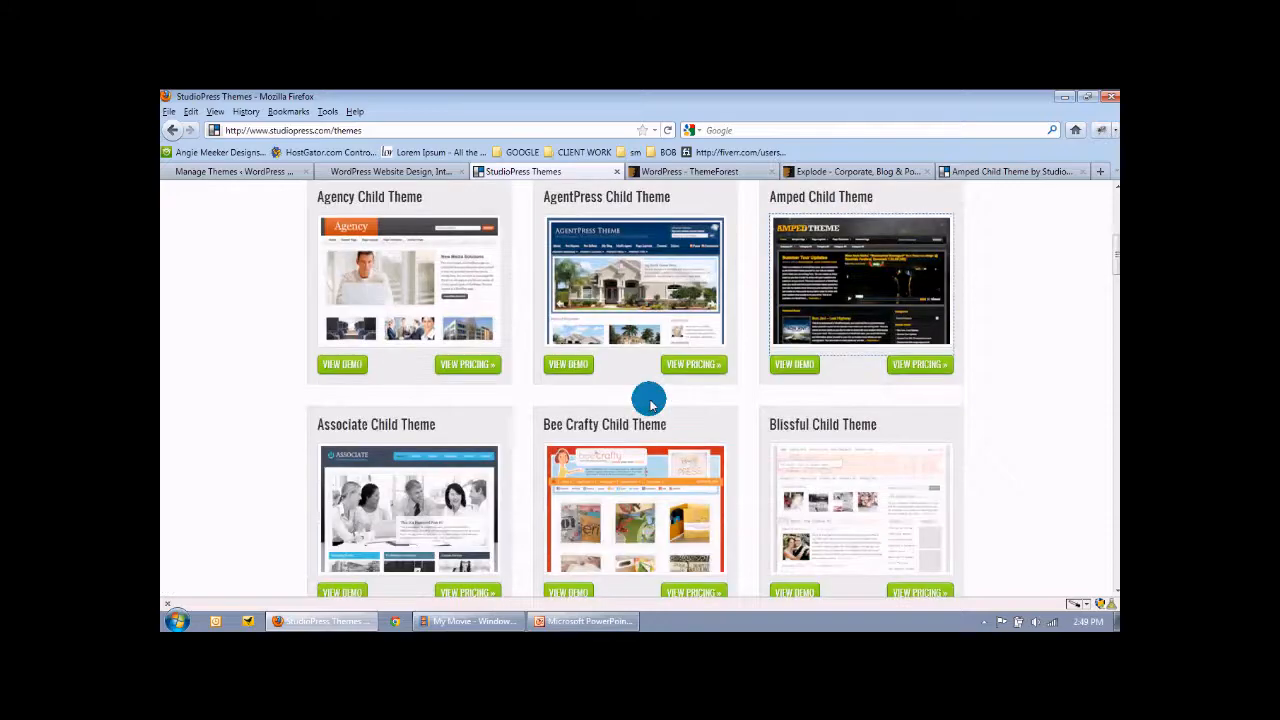
scroll(651, 403, "down", 2)
scroll(651, 403, "down", 6)
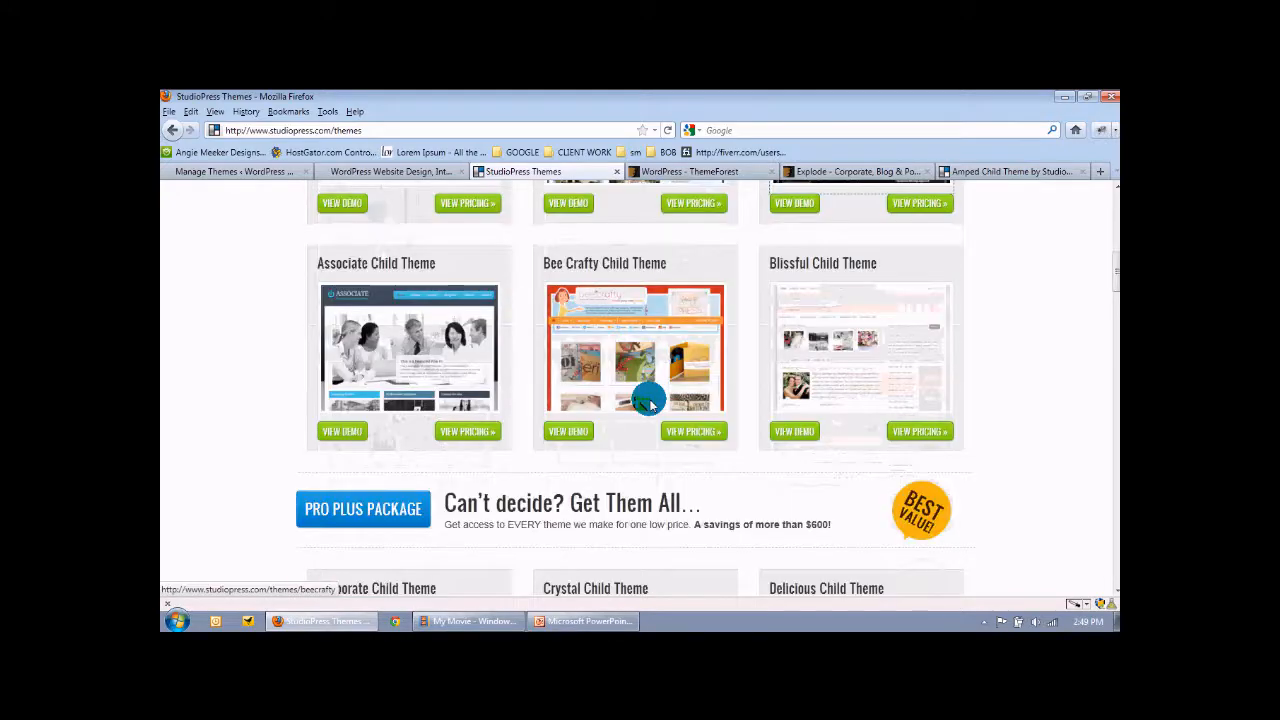
scroll(651, 403, "down", 6)
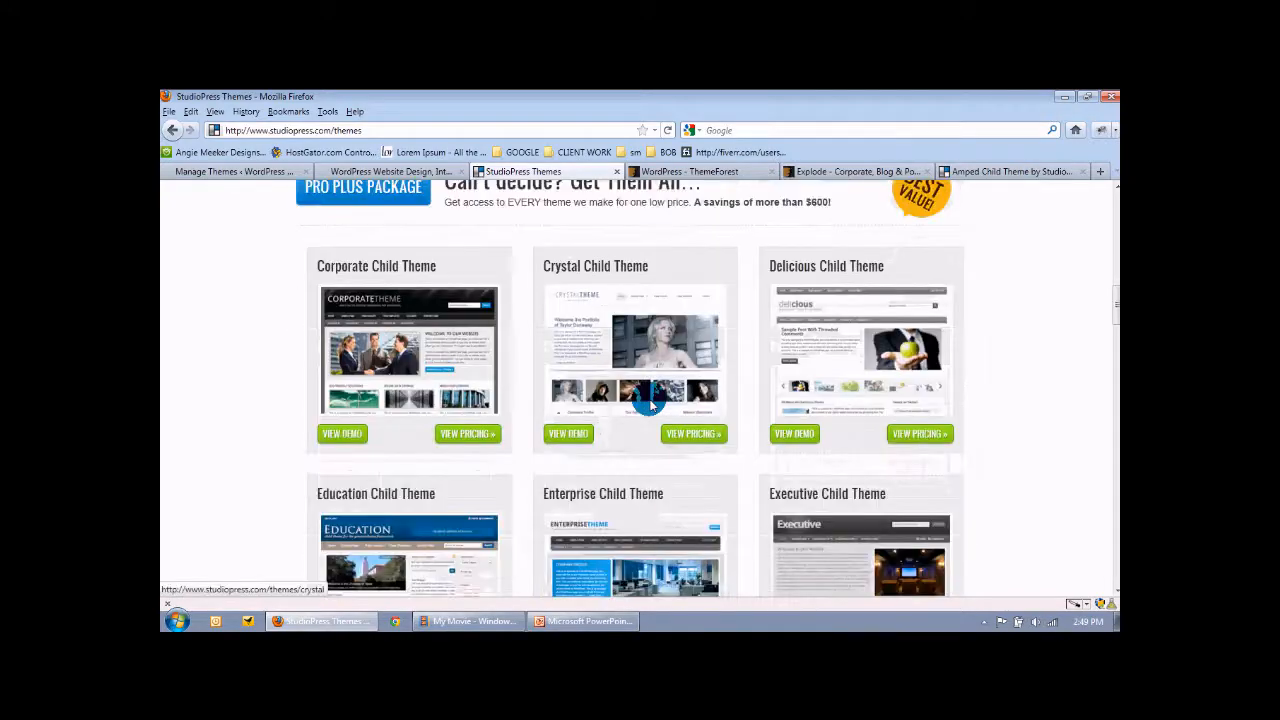
scroll(651, 403, "down", 2)
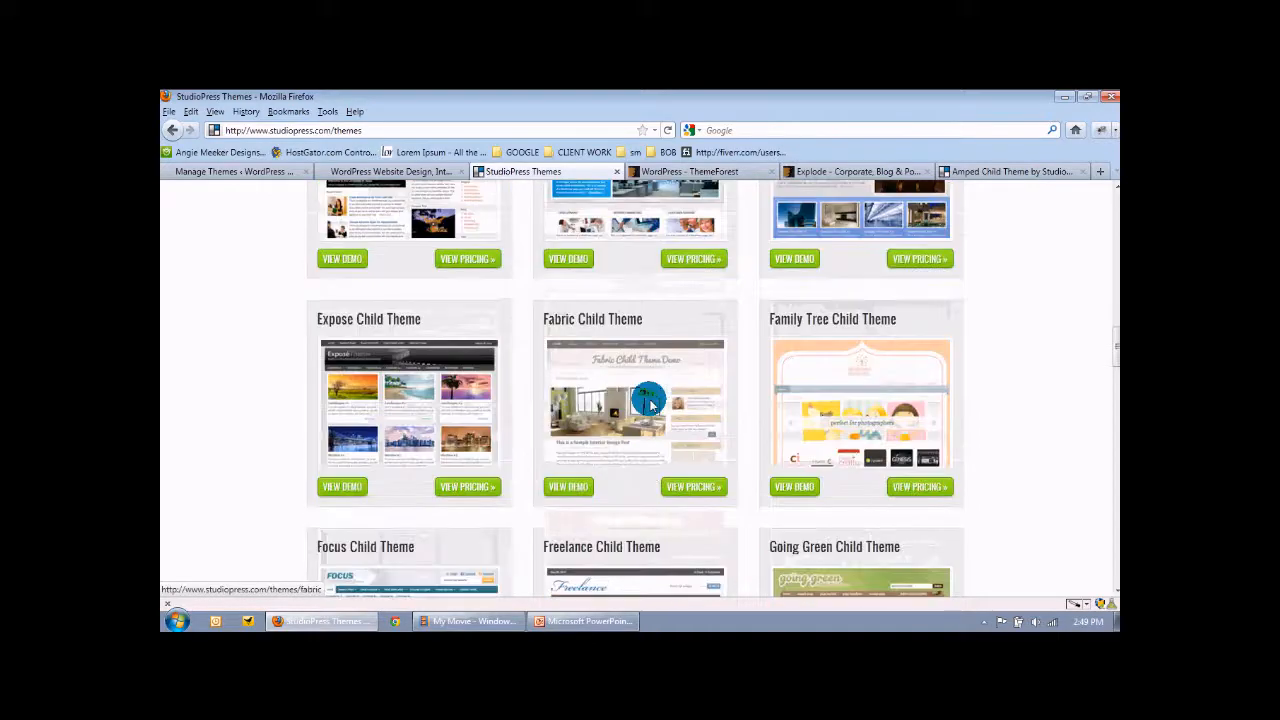
- View the Amped Child Theme's product page and open its theme demo to examine the layout
left_click(968, 173)
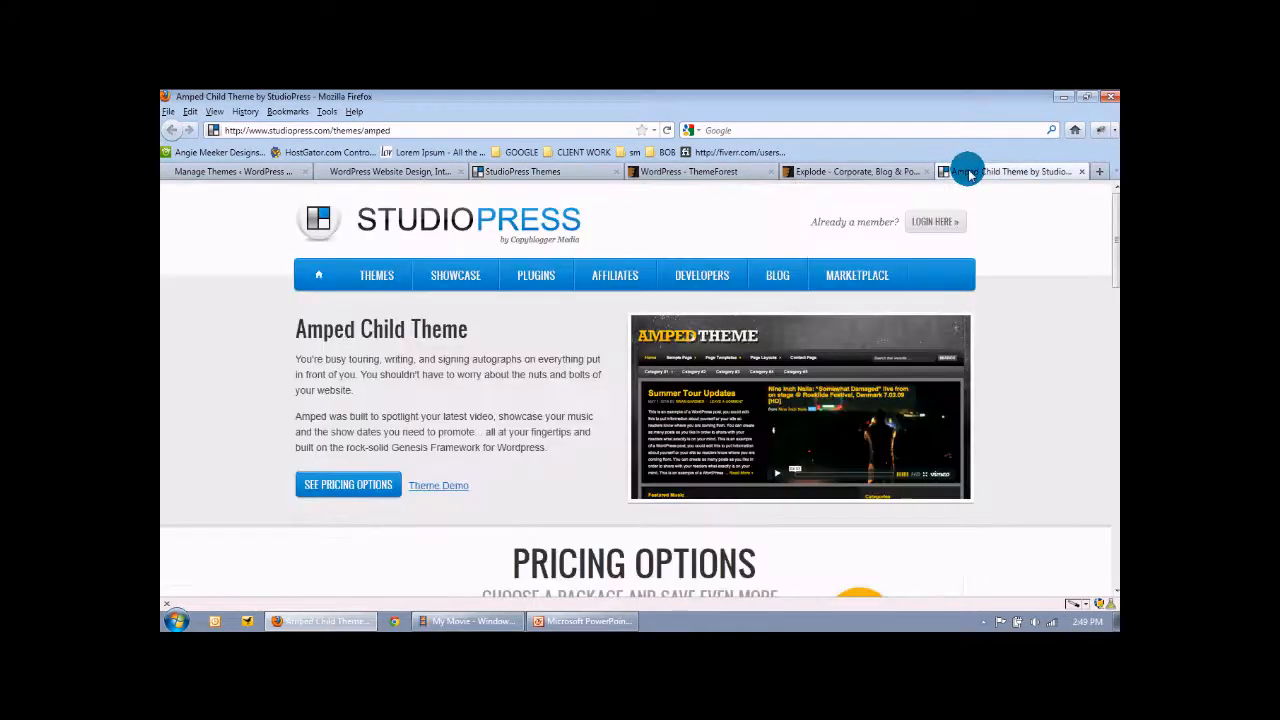
scroll(1019, 355, "down", 3)
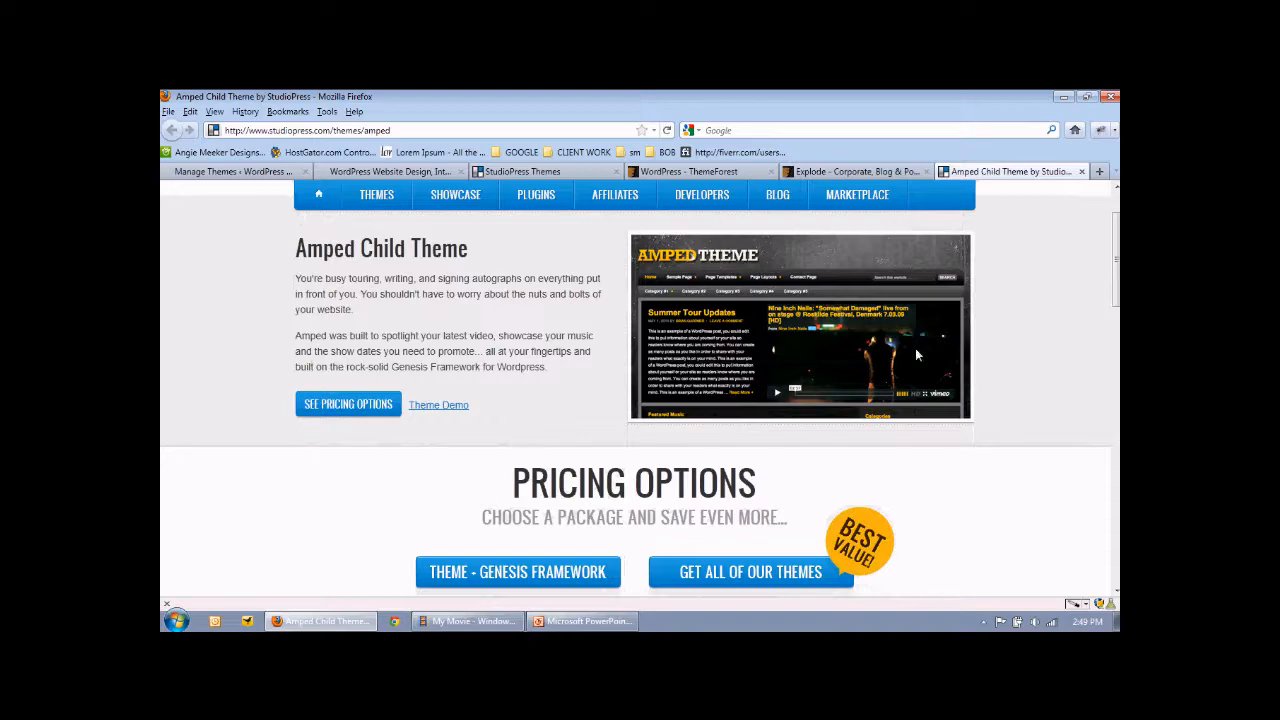
left_click(446, 406)
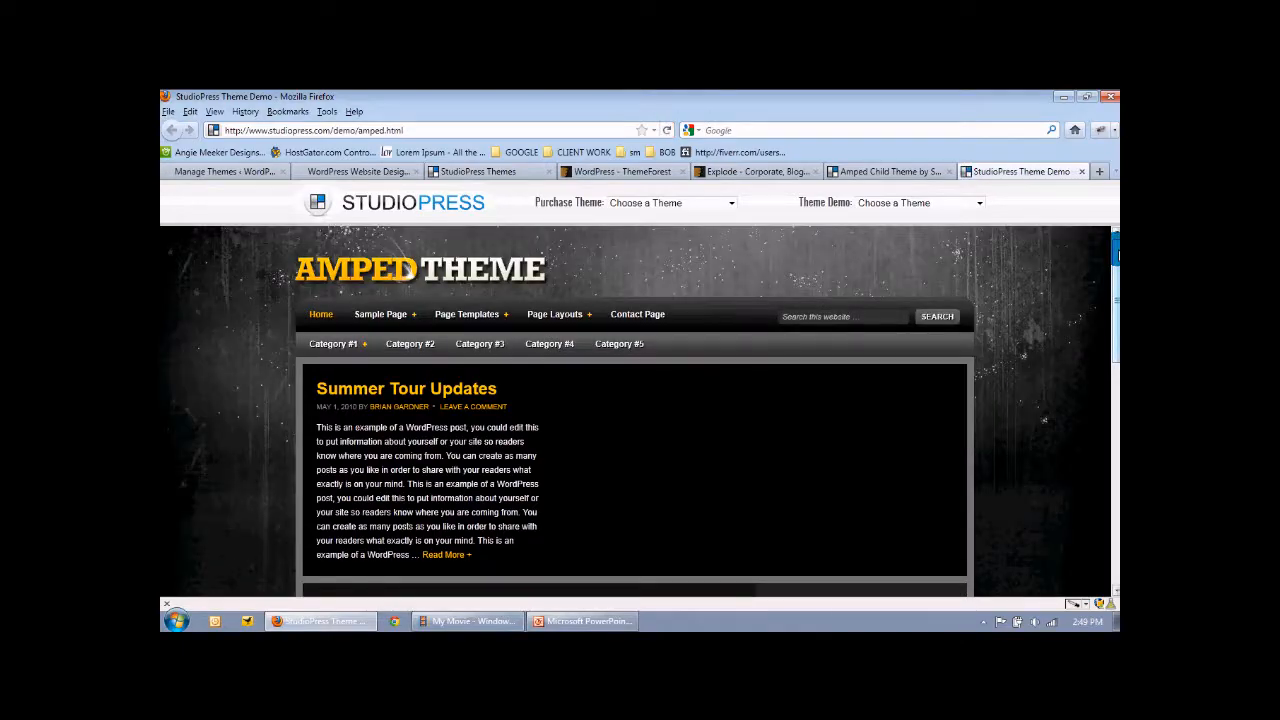
scroll(577, 409, "down", 1)
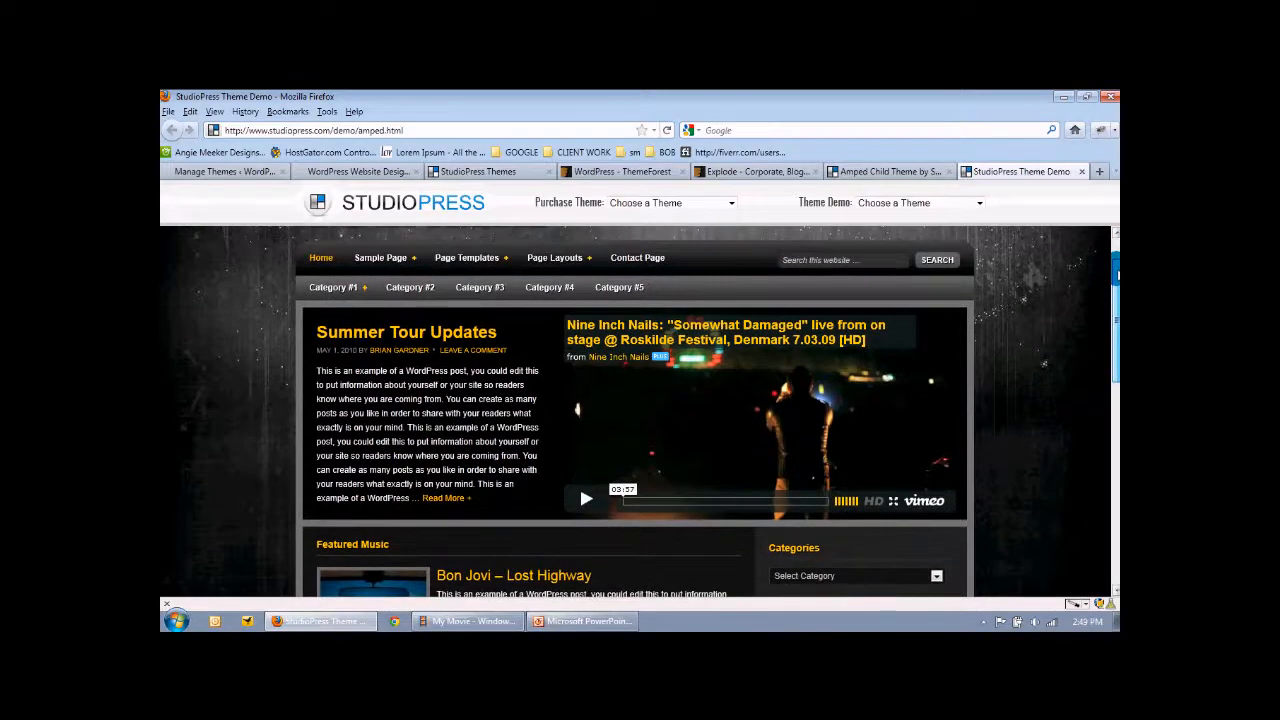
scroll(577, 409, "up", 1)
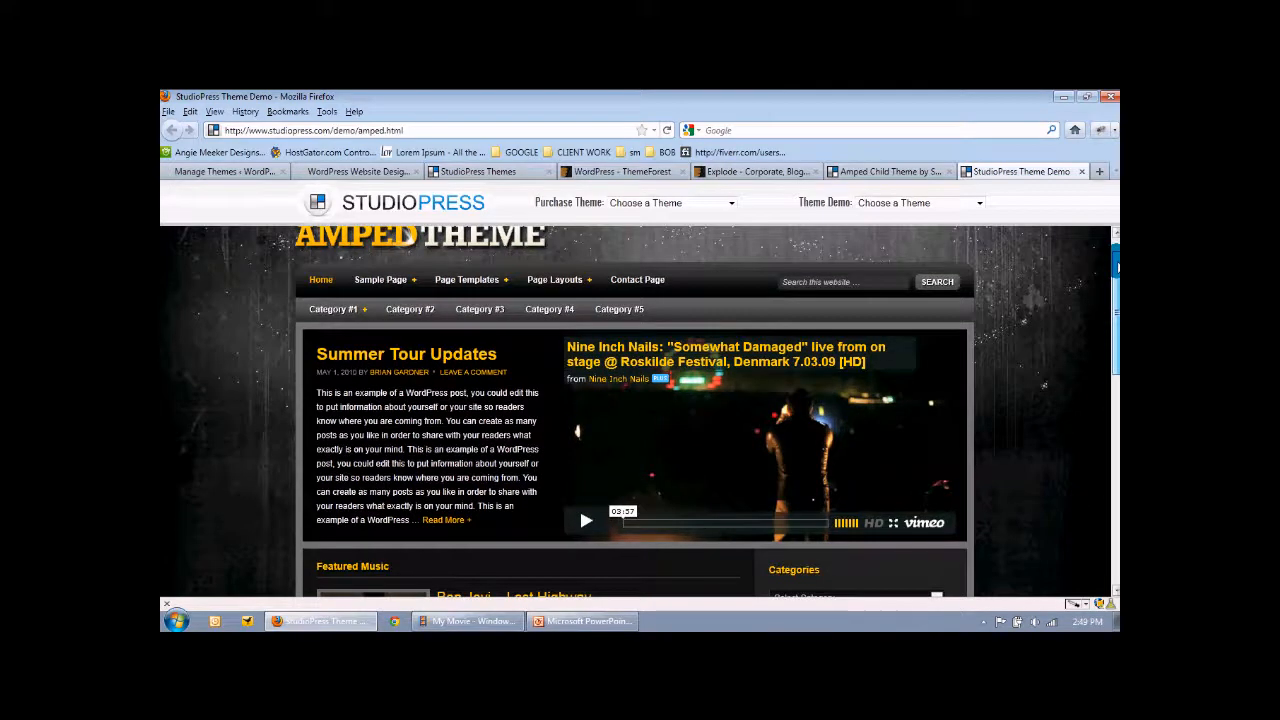
- Examine the Amped theme demo's featured post, sidebar and footer, and return to its header
scroll(1116, 268, "down", 1)
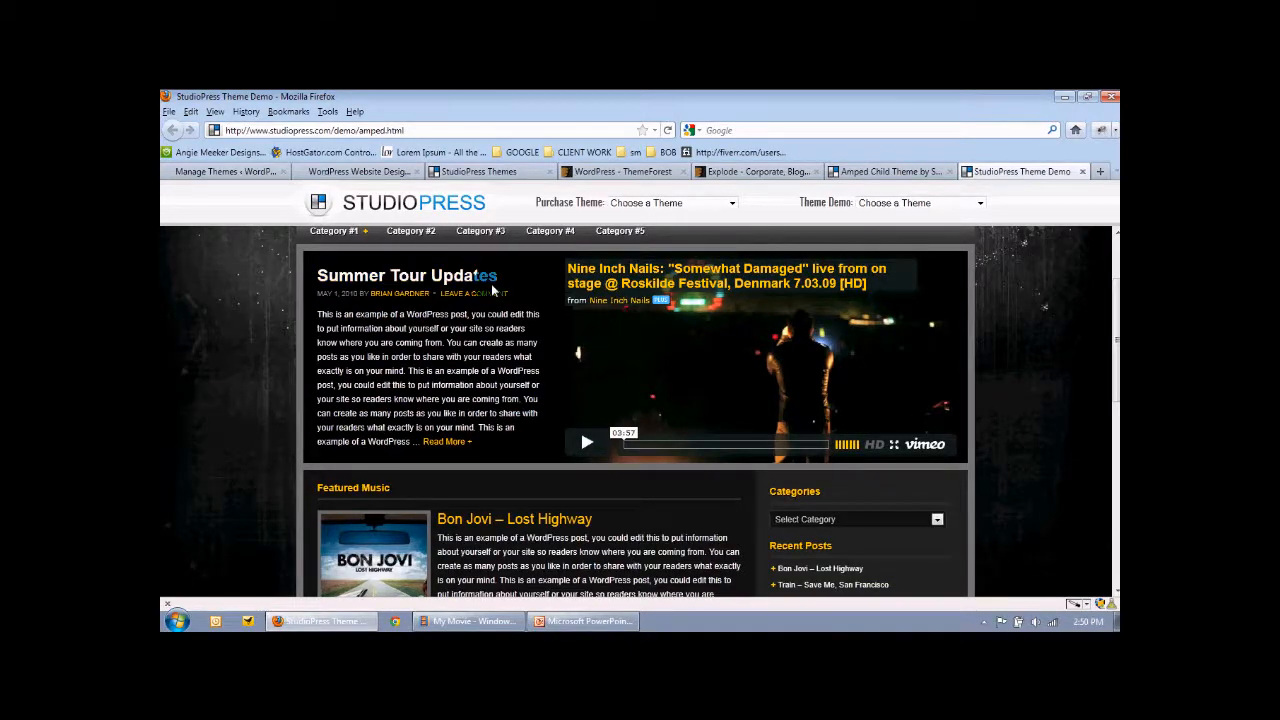
scroll(886, 354, "down", 4)
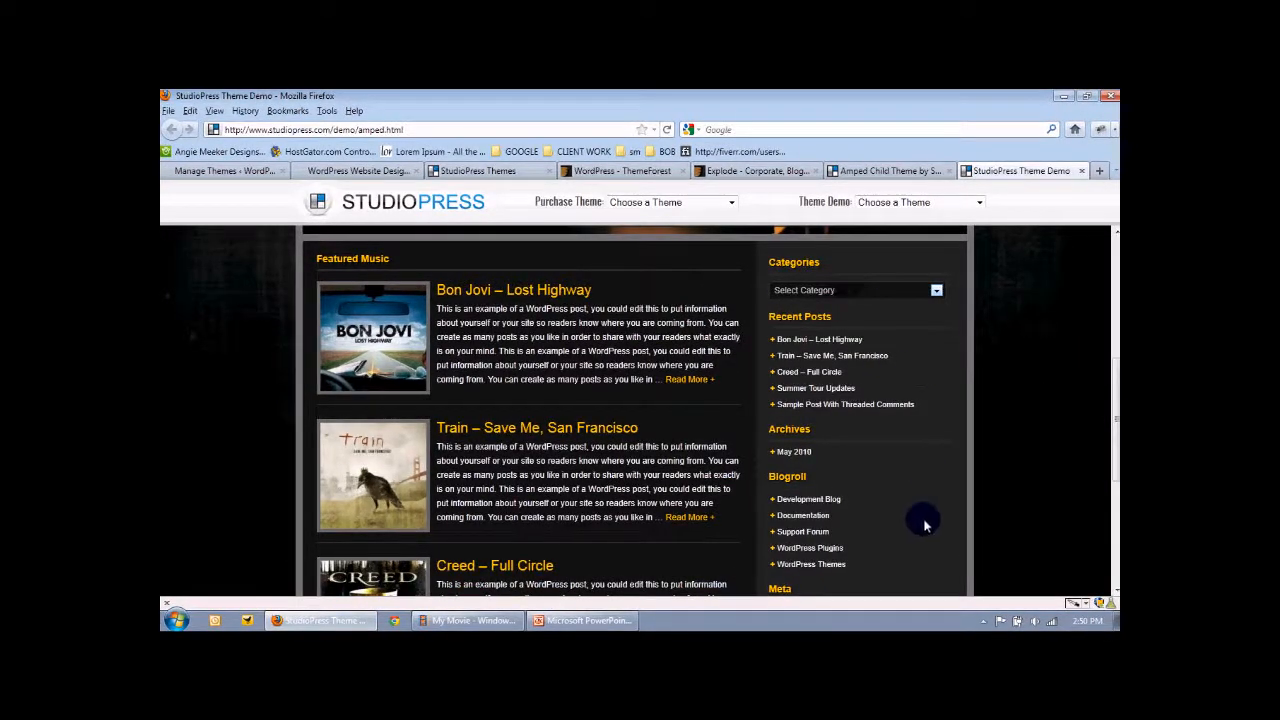
scroll(995, 479, "down", 5)
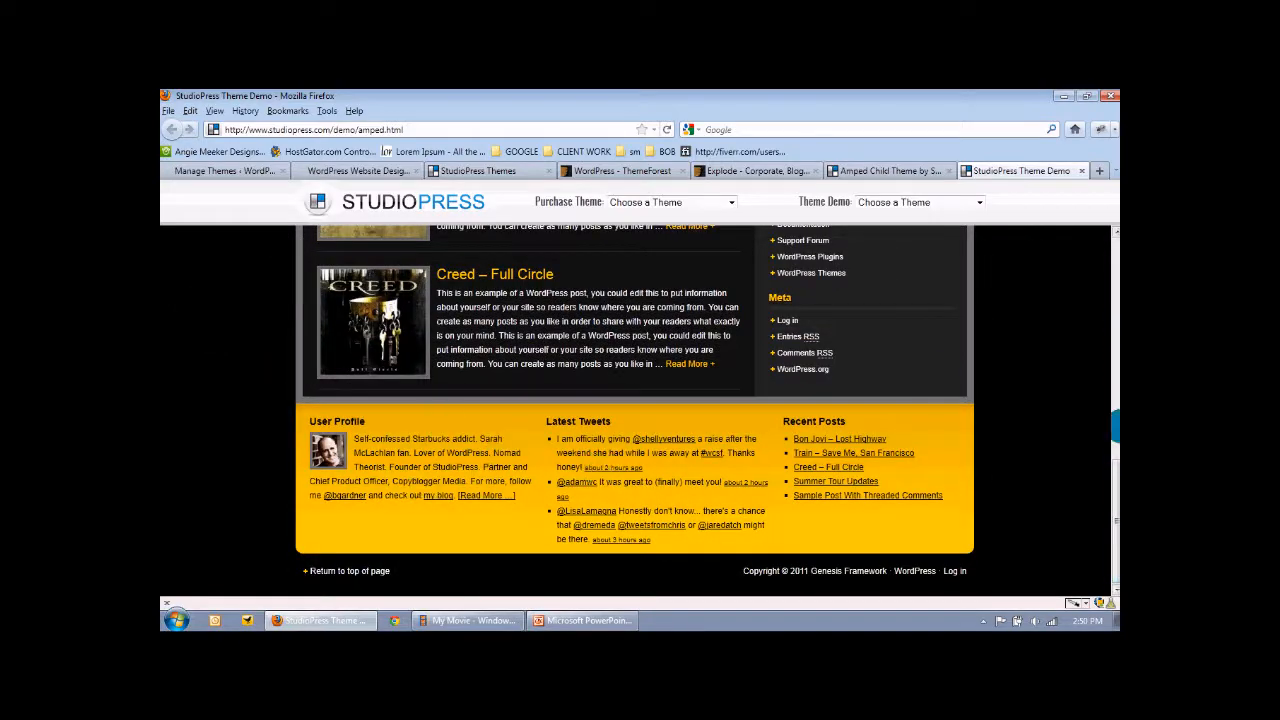
left_click_drag(1115, 560, 1115, 290)
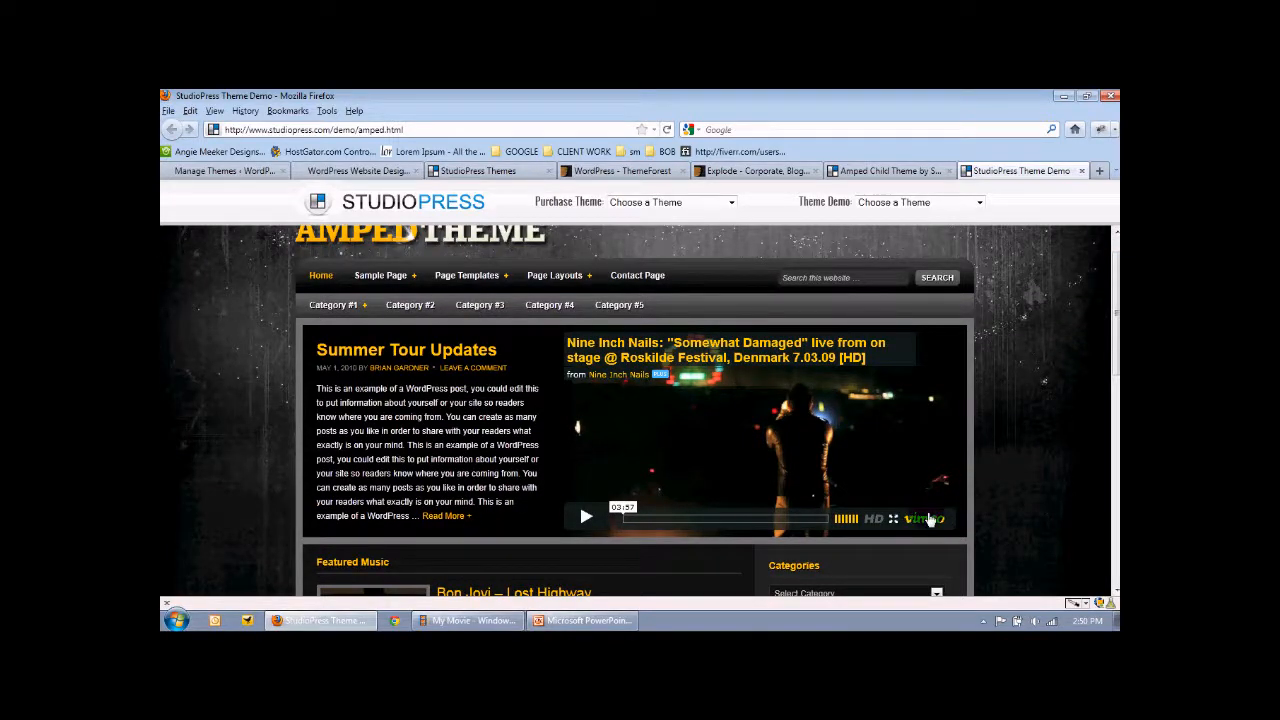
left_click(1115, 231)
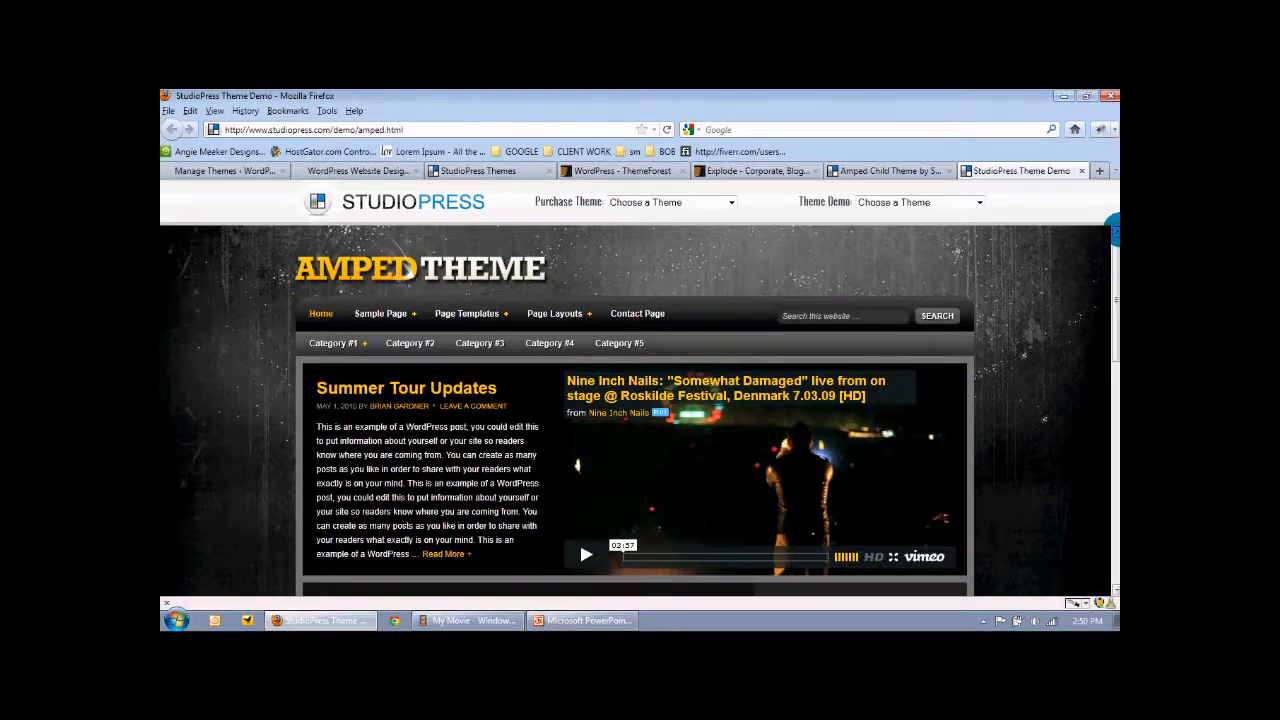
- View ThemeForest's WordPress theme categories, and examine the home page in the Explode theme preview
left_click(637, 175)
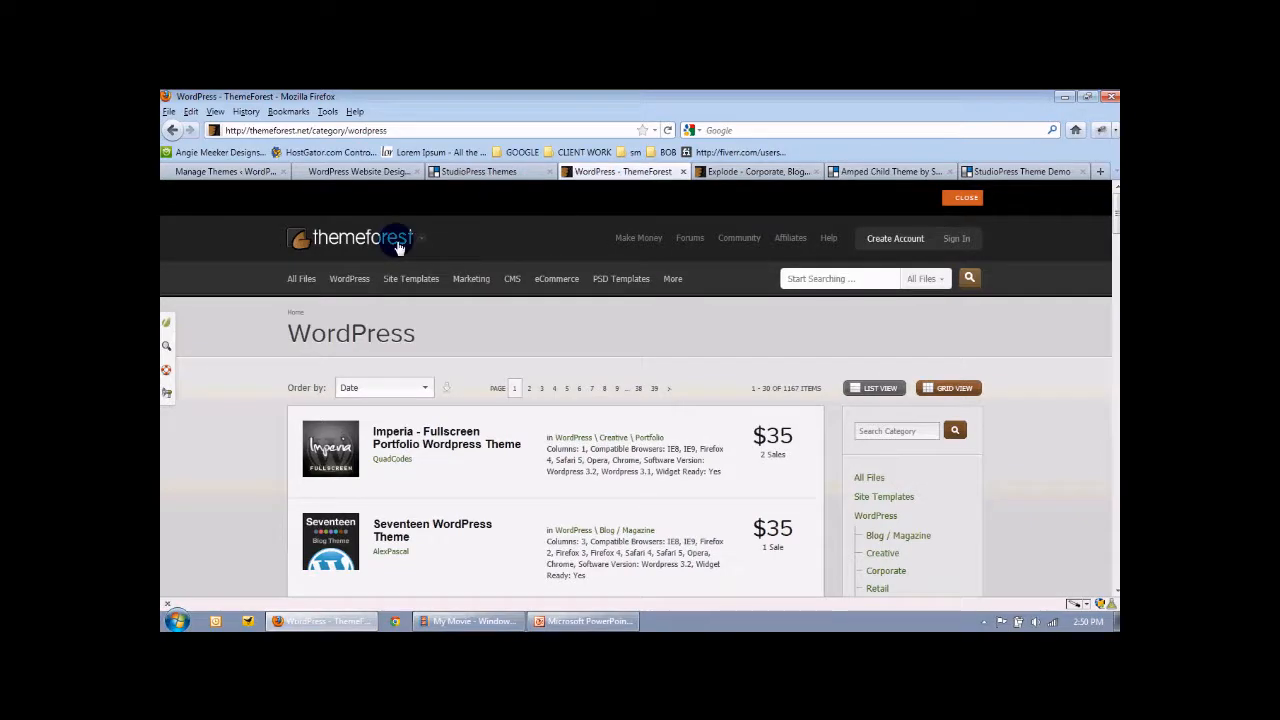
mouse_move(340, 279)
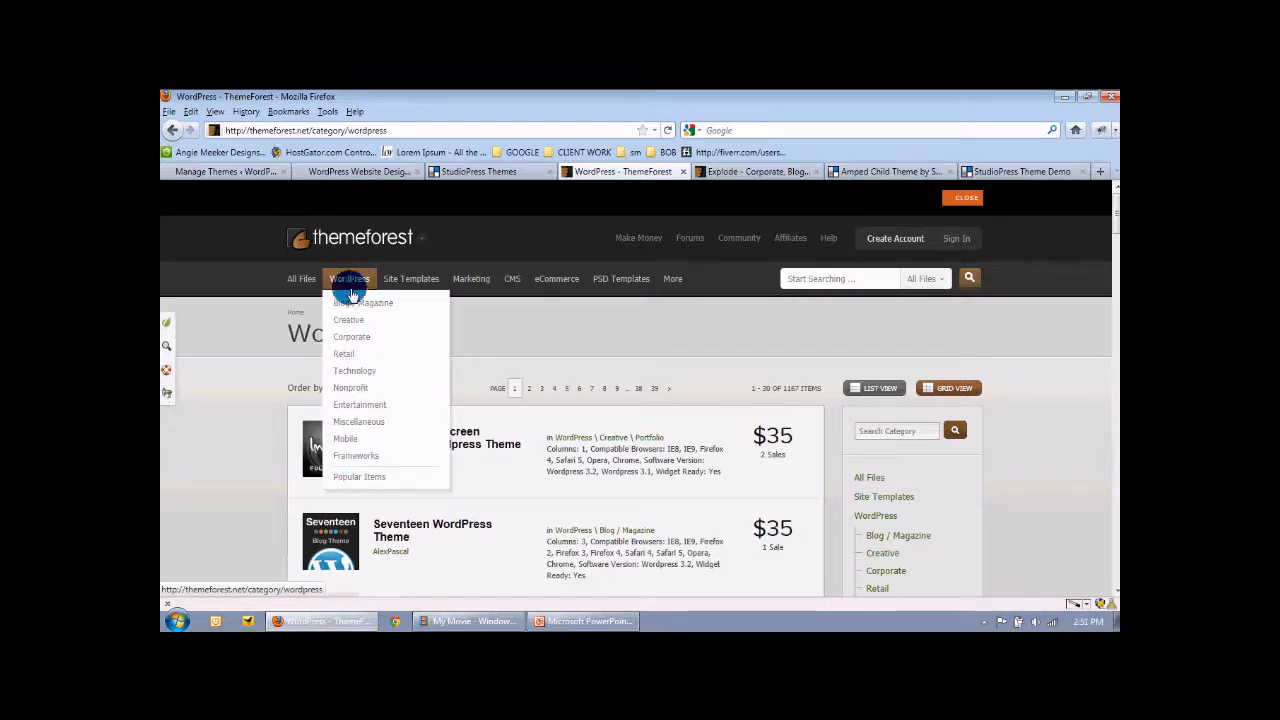
left_click(770, 173)
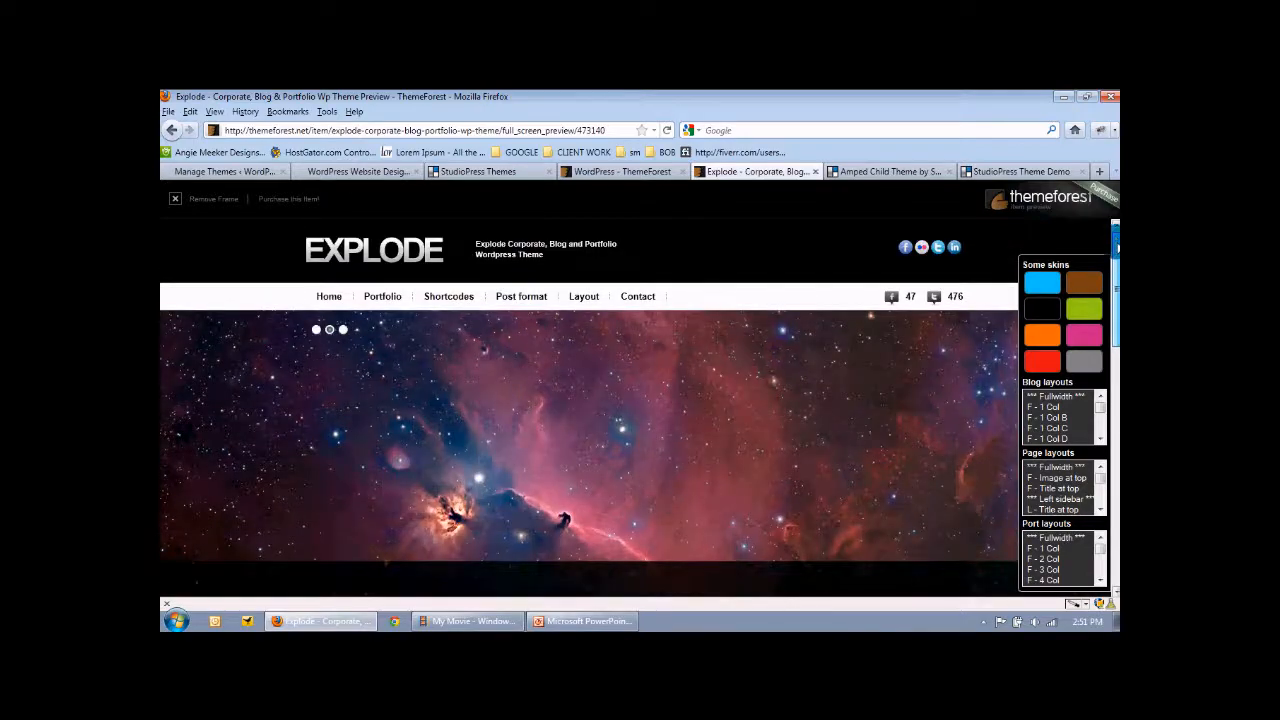
scroll(1116, 243, "down", 2)
scroll(1116, 243, "down", 6)
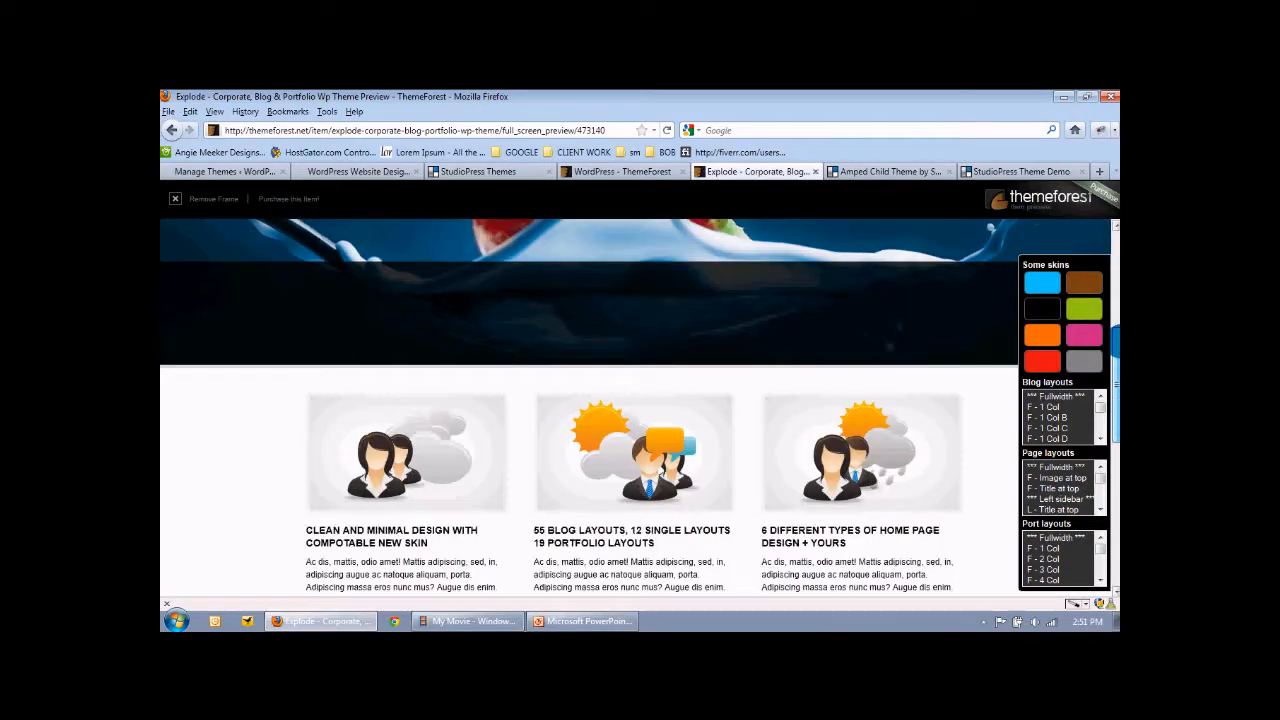
scroll(1116, 243, "down", 4)
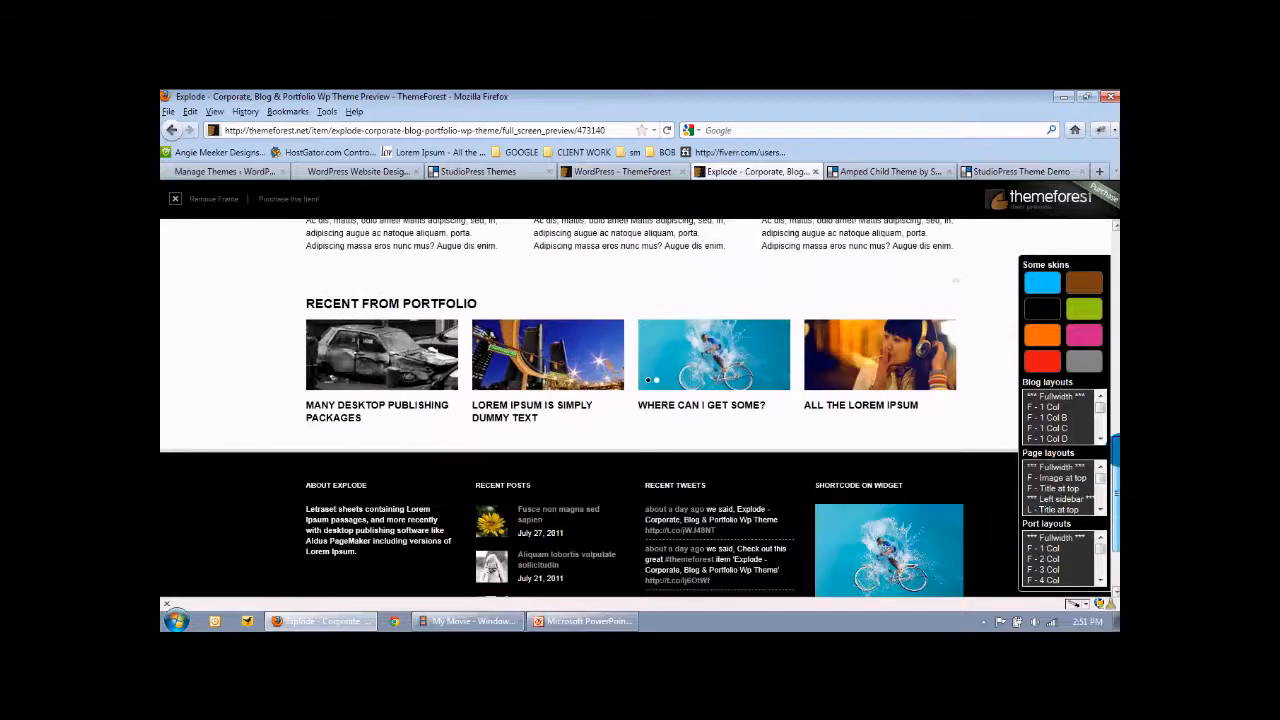
scroll(1116, 243, "up", 6)
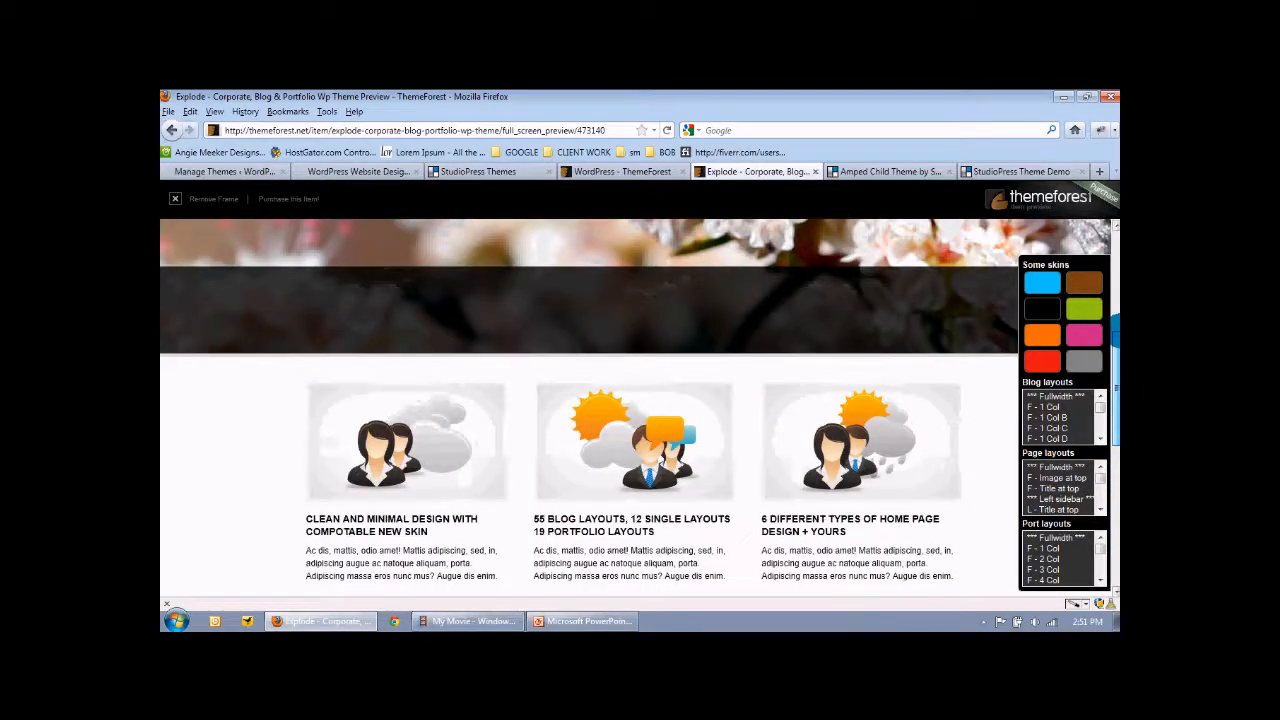
scroll(957, 371, "up", 4)
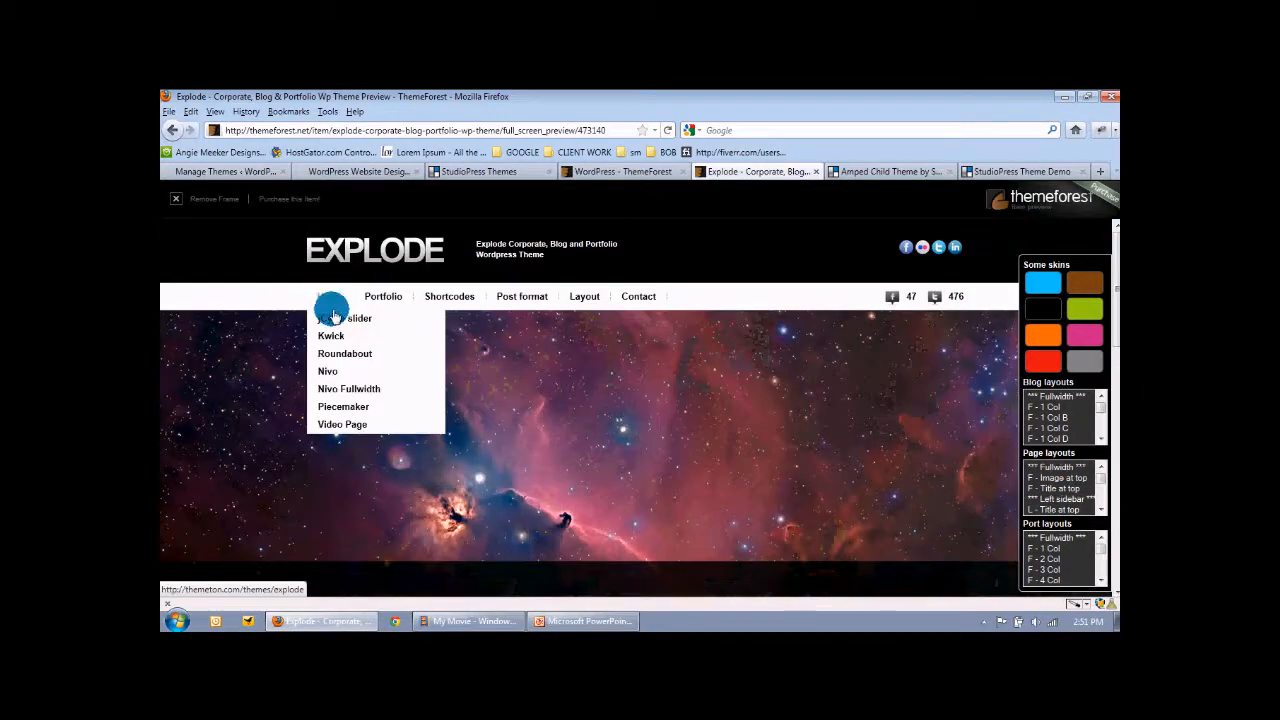
- Open the Kwick home page variant of Explode, try its accordion image slider, and switch to the Nivo Fullwidth variant
left_click(340, 320)
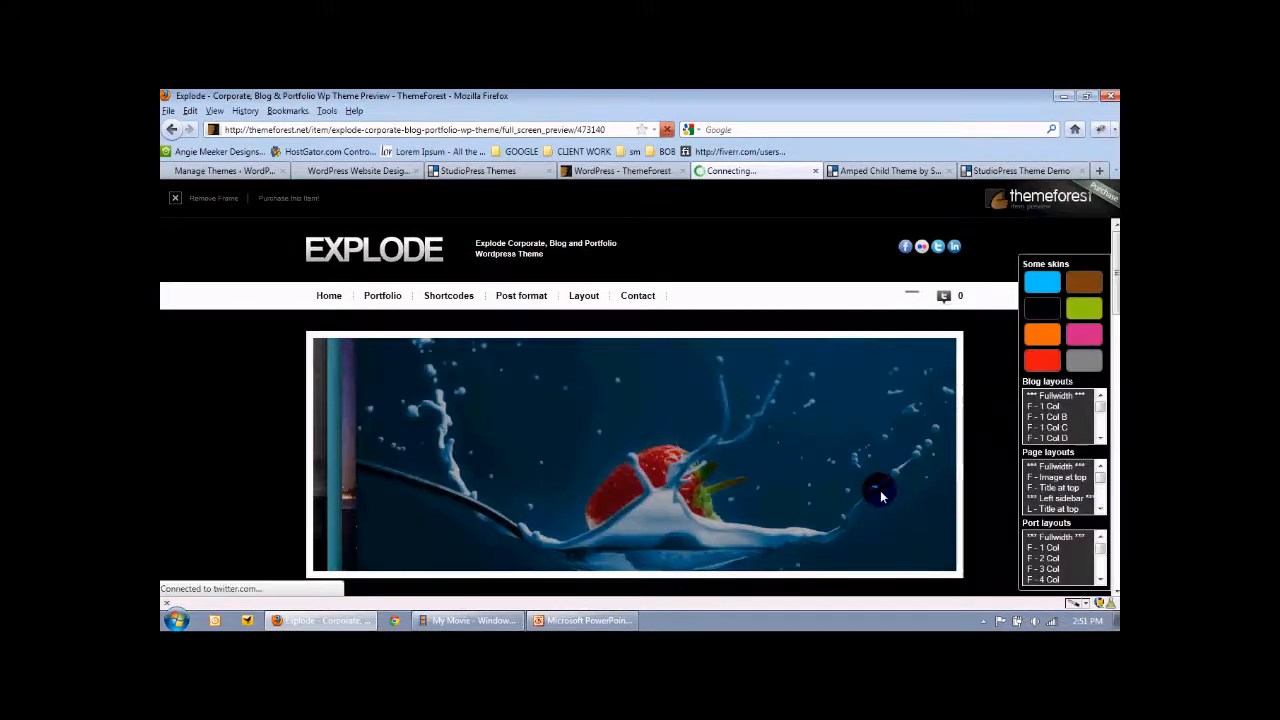
scroll(982, 456, "down", 2)
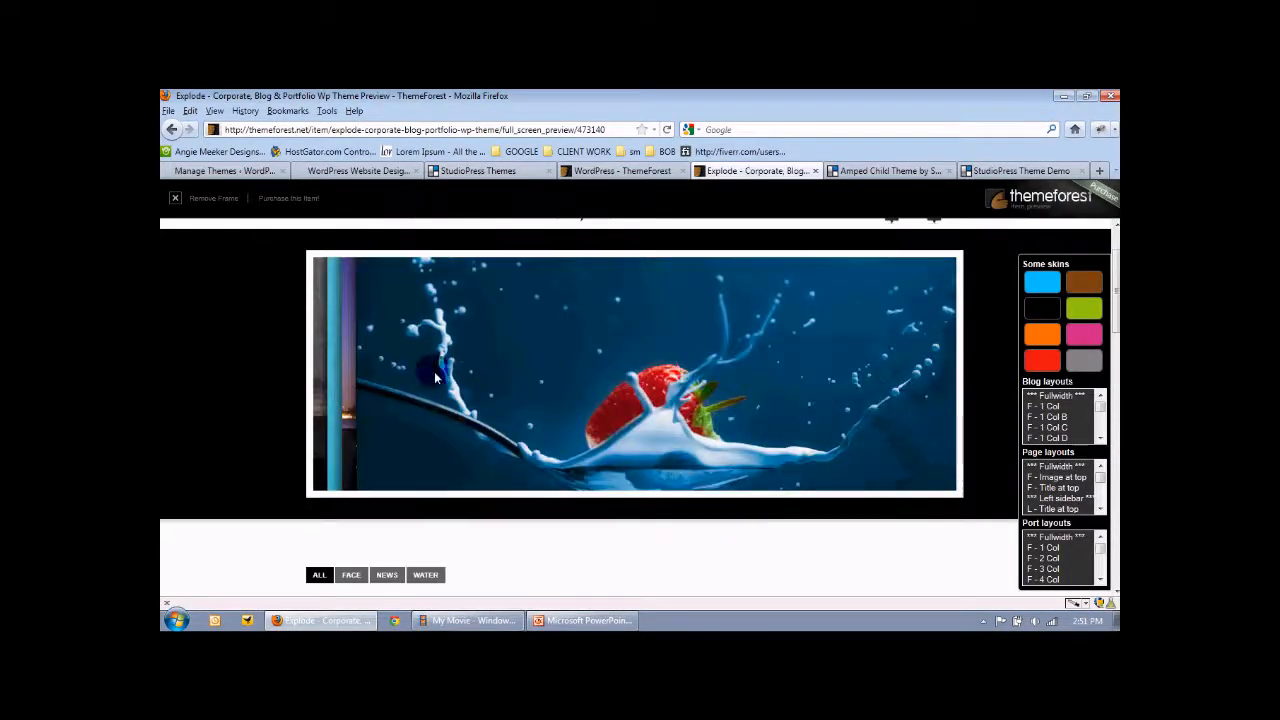
mouse_move(328, 355)
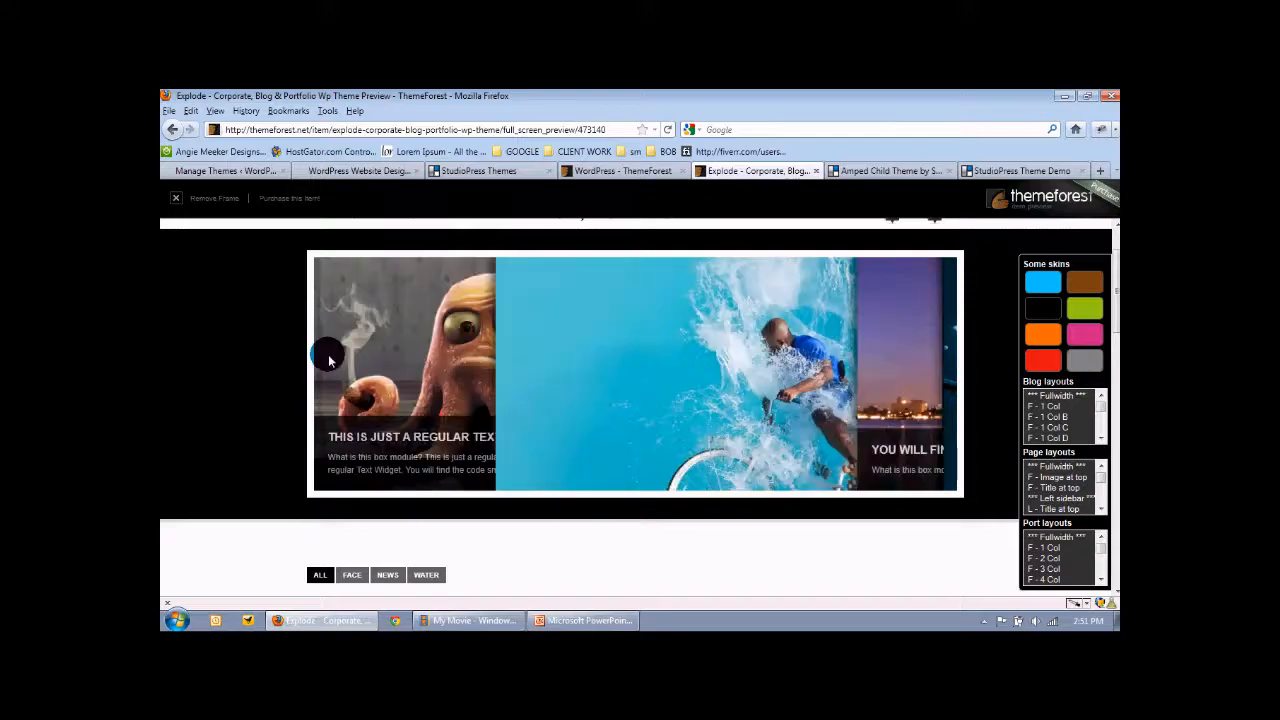
mouse_move(922, 366)
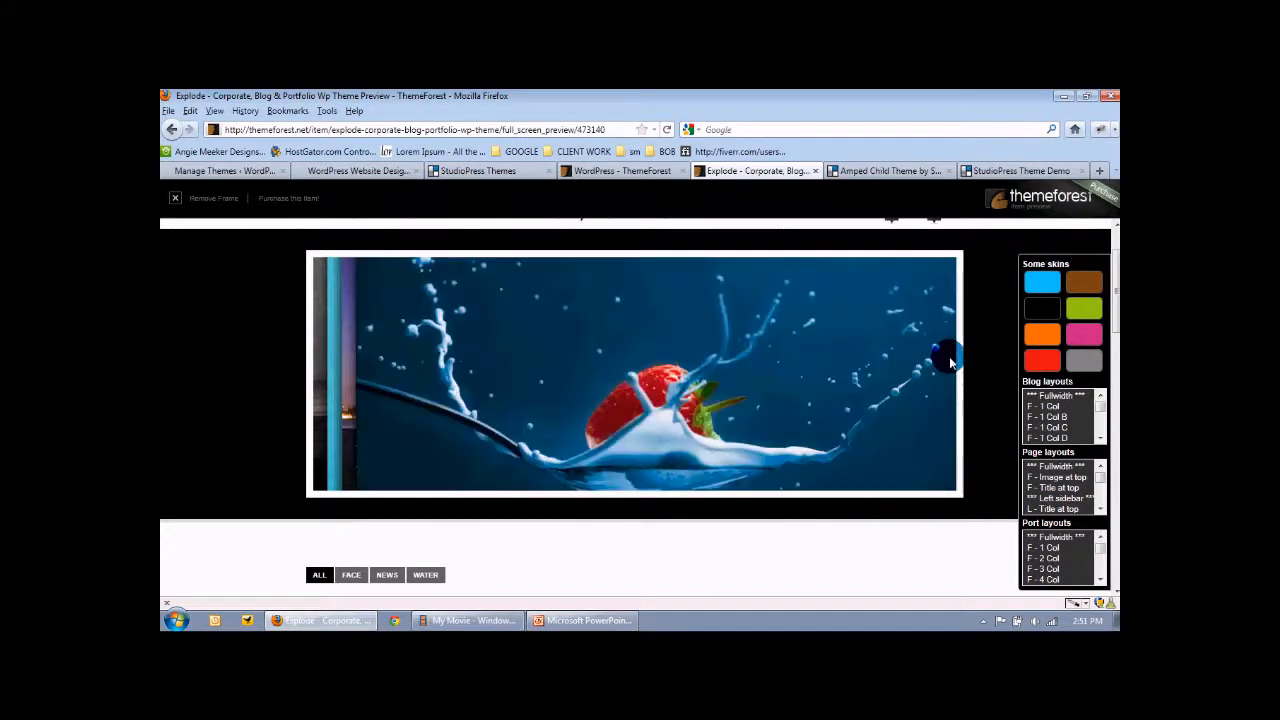
scroll(949, 356, "up", 2)
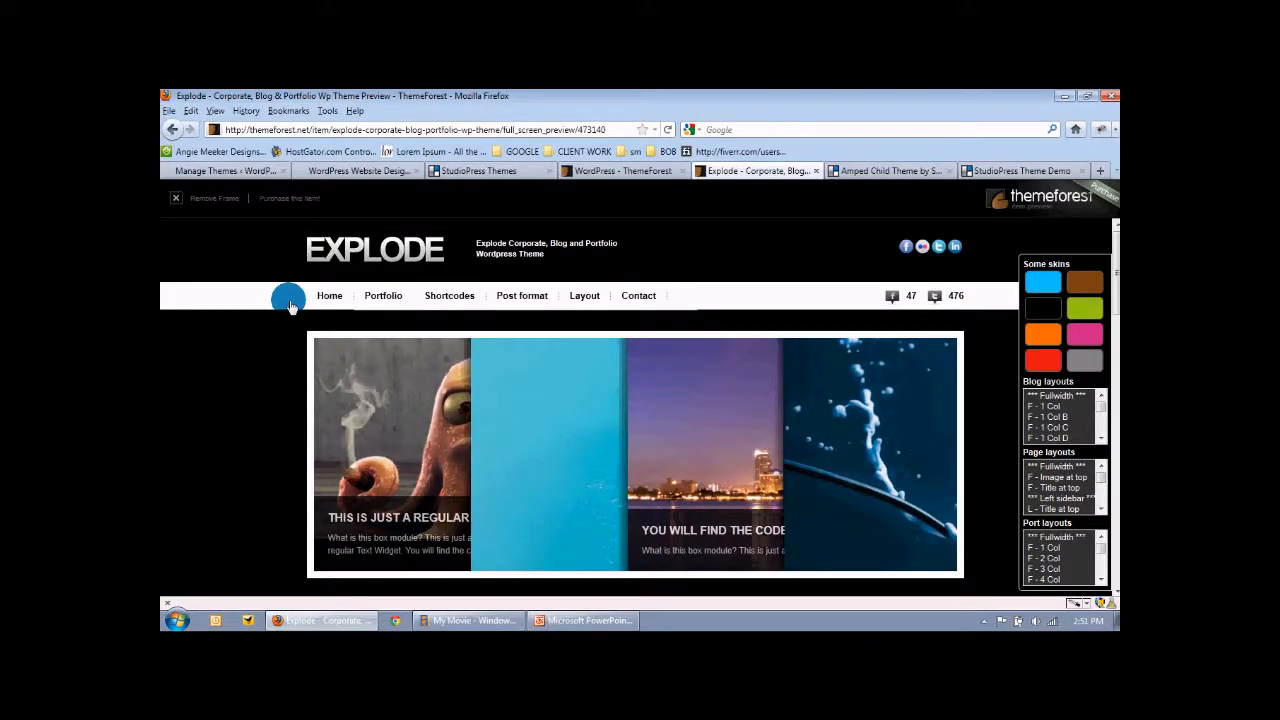
mouse_move(325, 303)
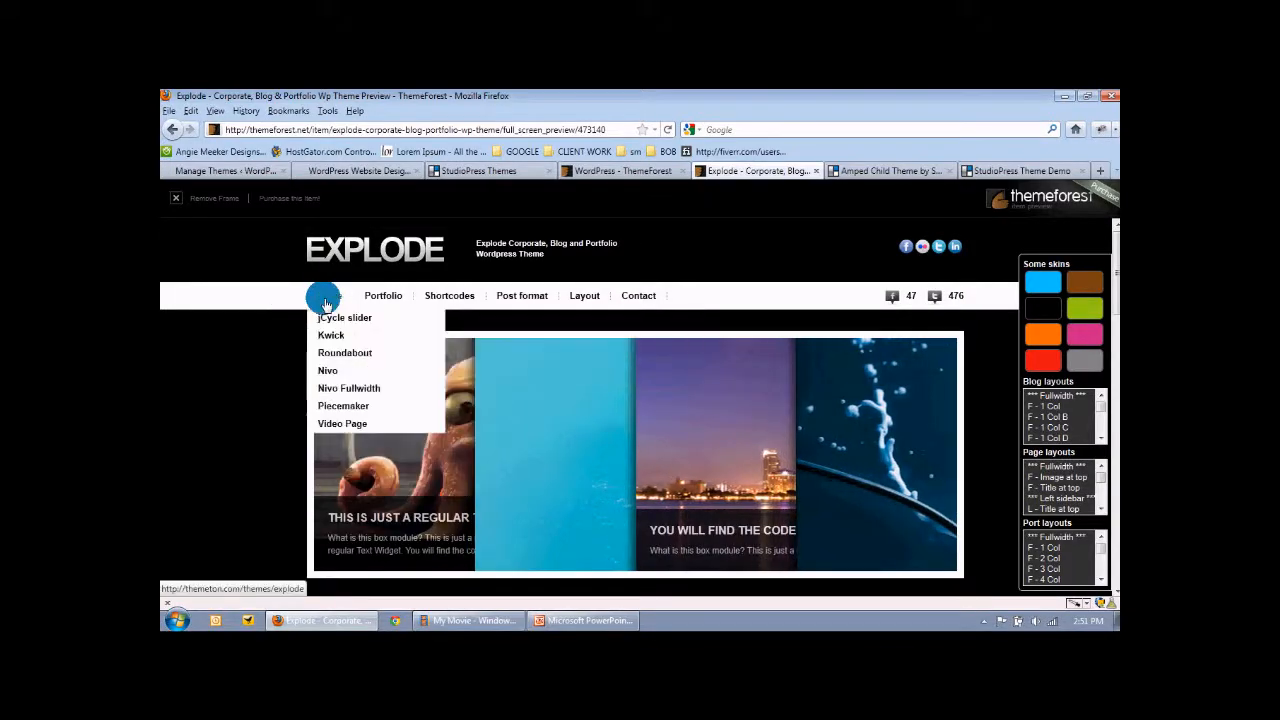
left_click(355, 388)
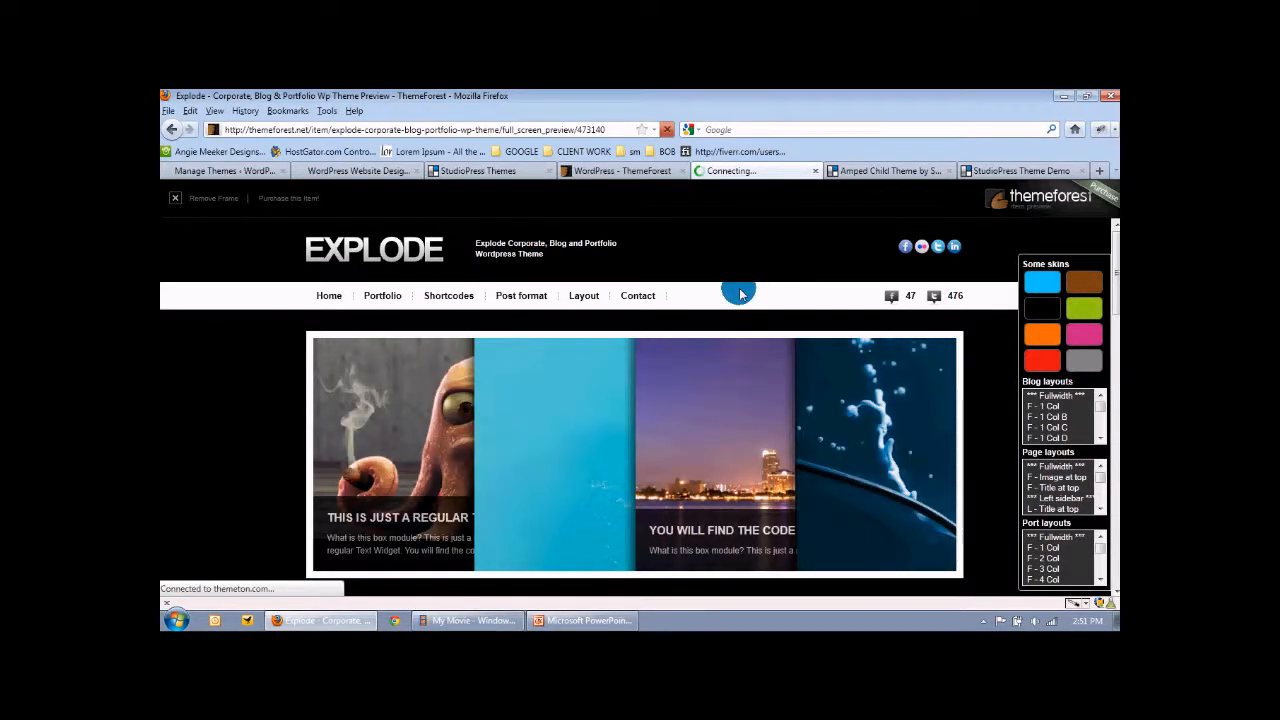
- Open Explode's three-column post format page and examine its text, video and audio posts
mouse_move(509, 292)
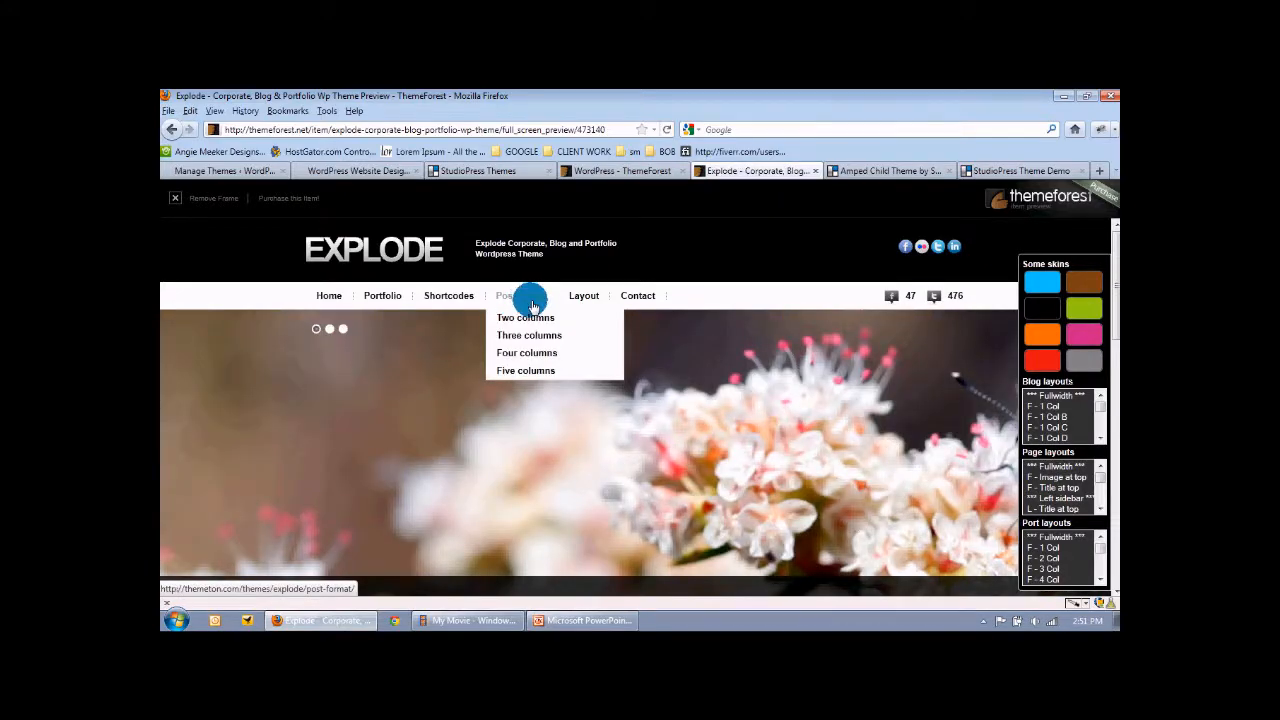
left_click(527, 344)
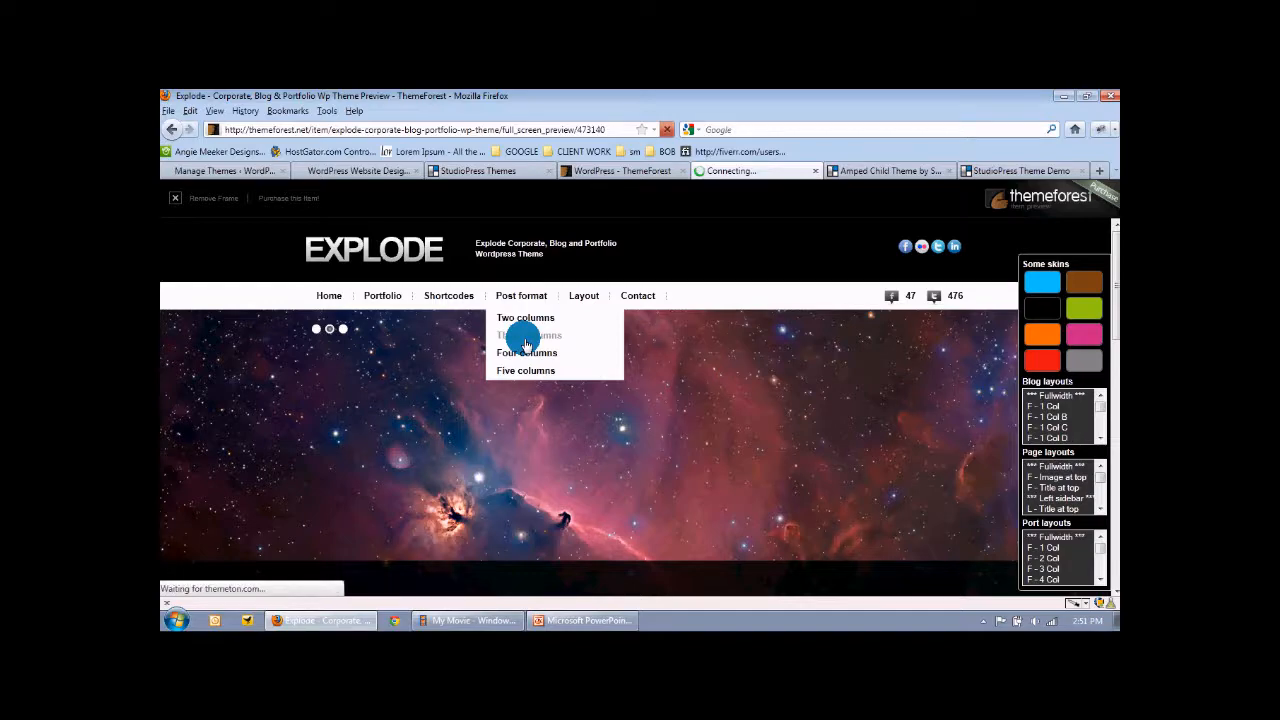
left_click(621, 381)
scroll(621, 381, "down", 2)
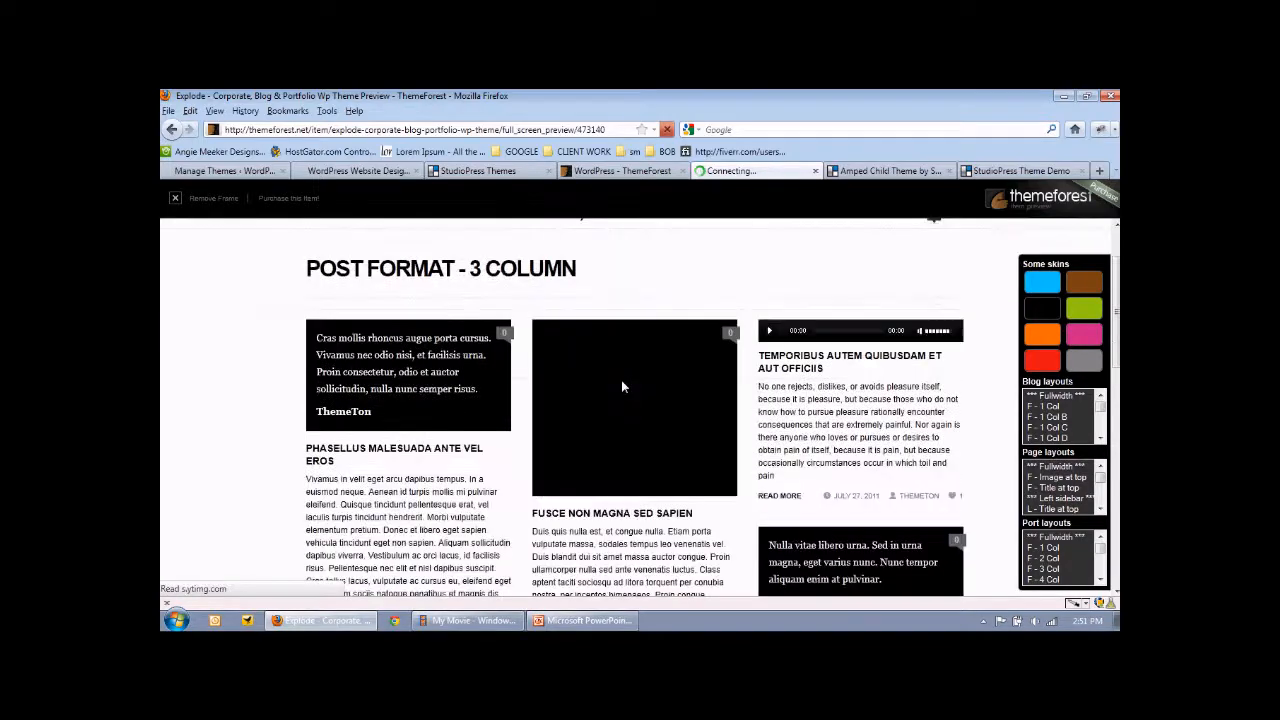
left_click_drag(461, 467, 356, 472)
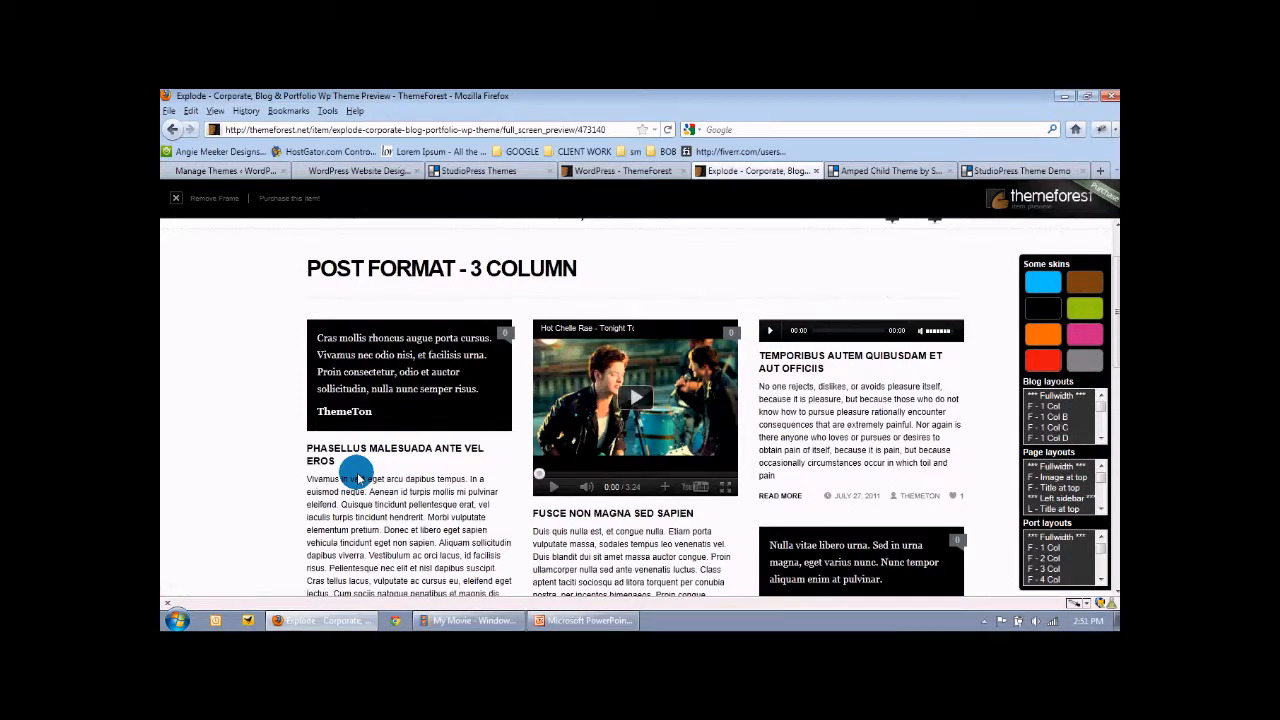
scroll(357, 478, "down", 1)
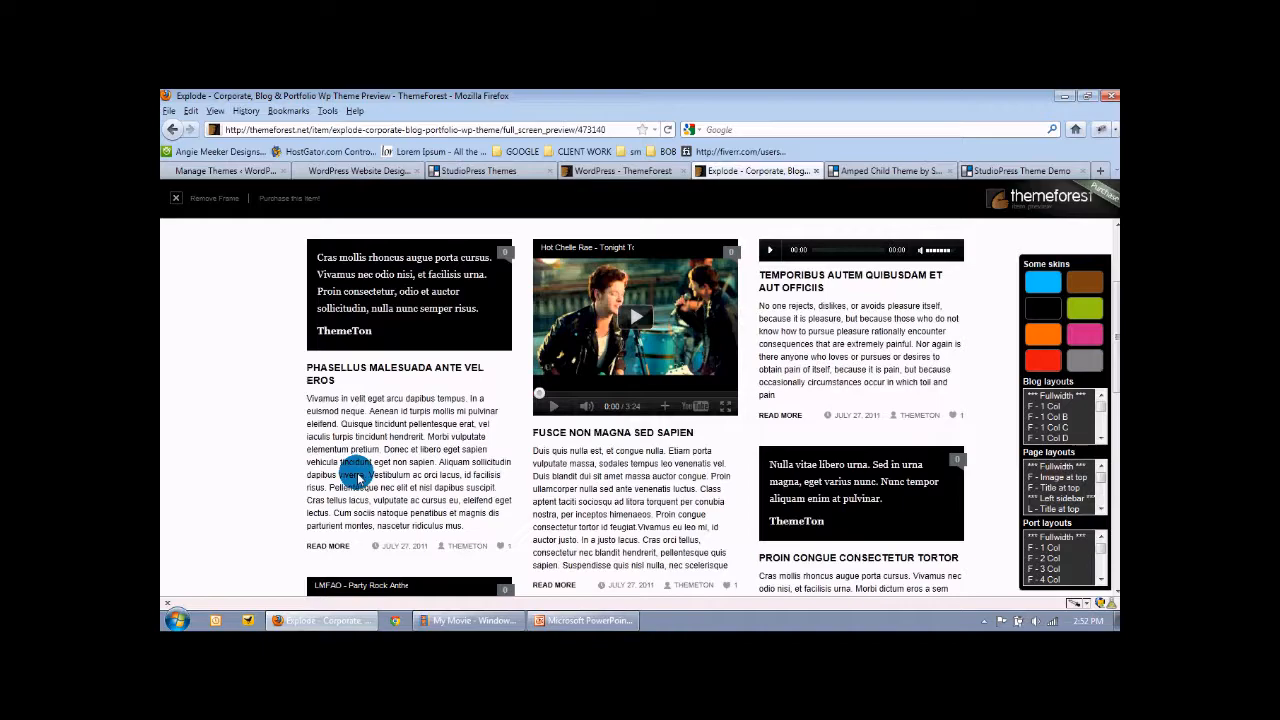
scroll(637, 491, "down", 4)
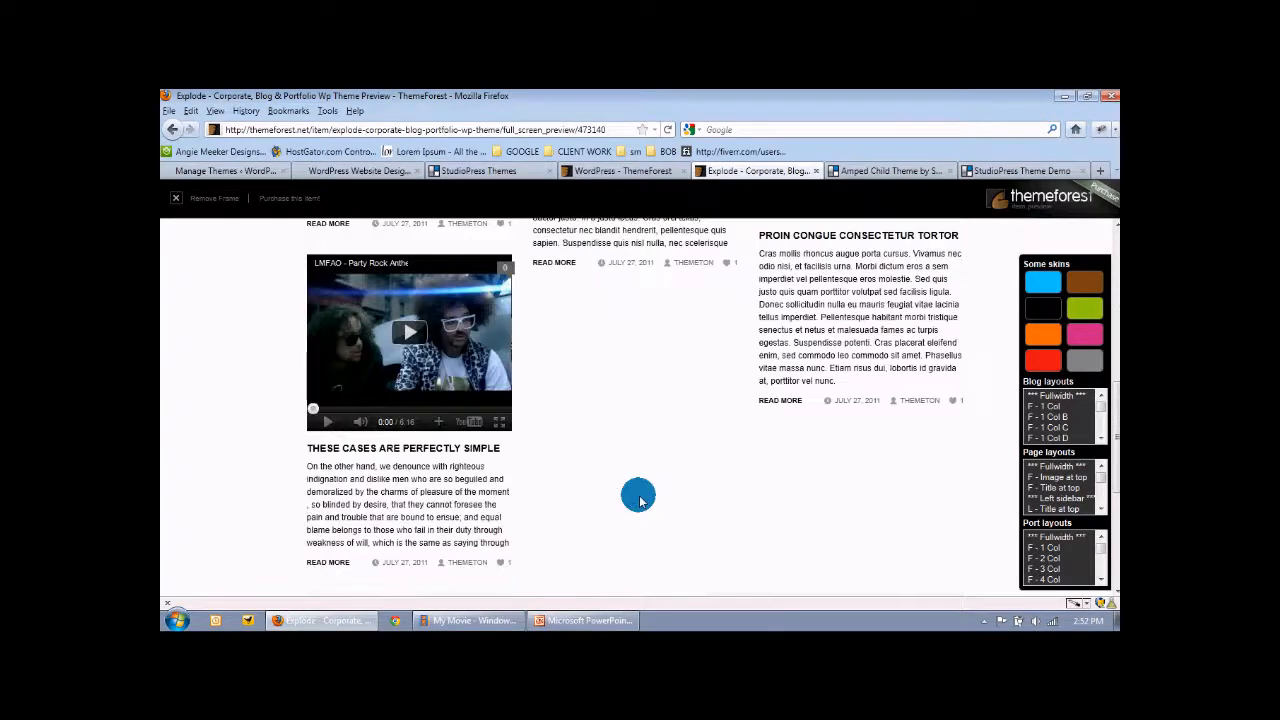
scroll(639, 499, "up", 1)
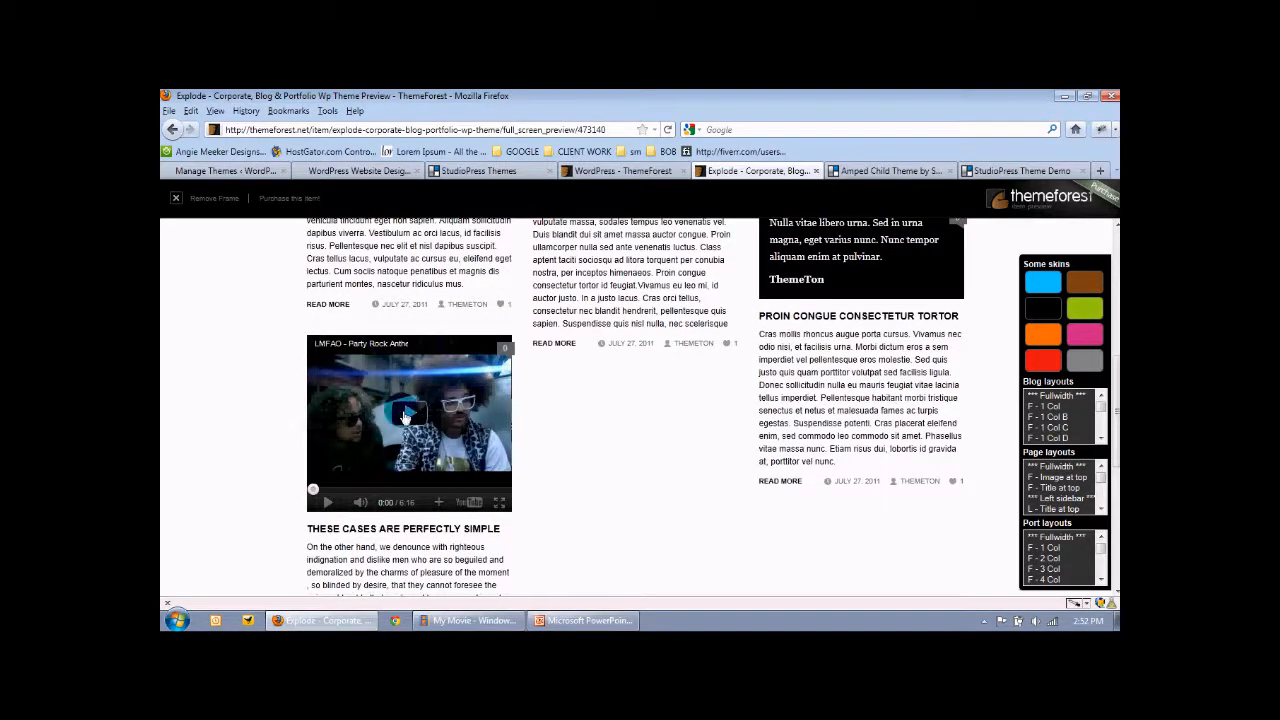
scroll(415, 420, "up", 5)
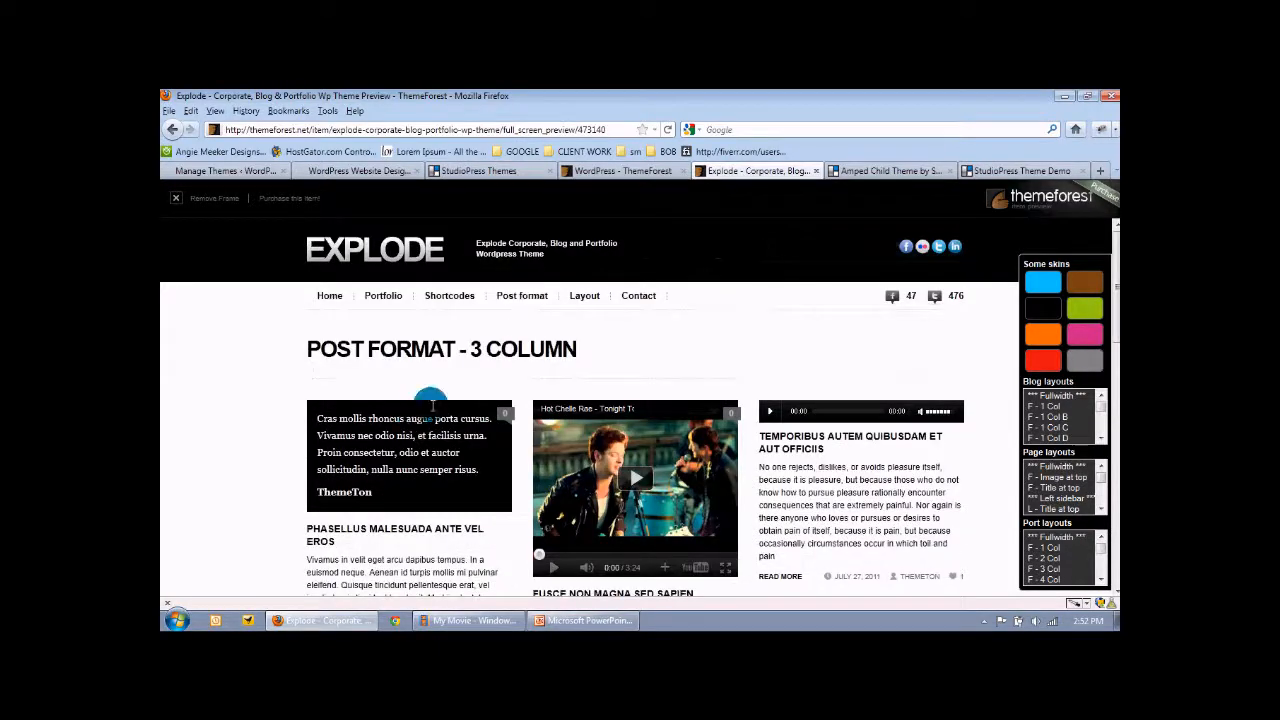
- View the layout page options in the Explode preview, and return to the theme's home page
mouse_move(582, 293)
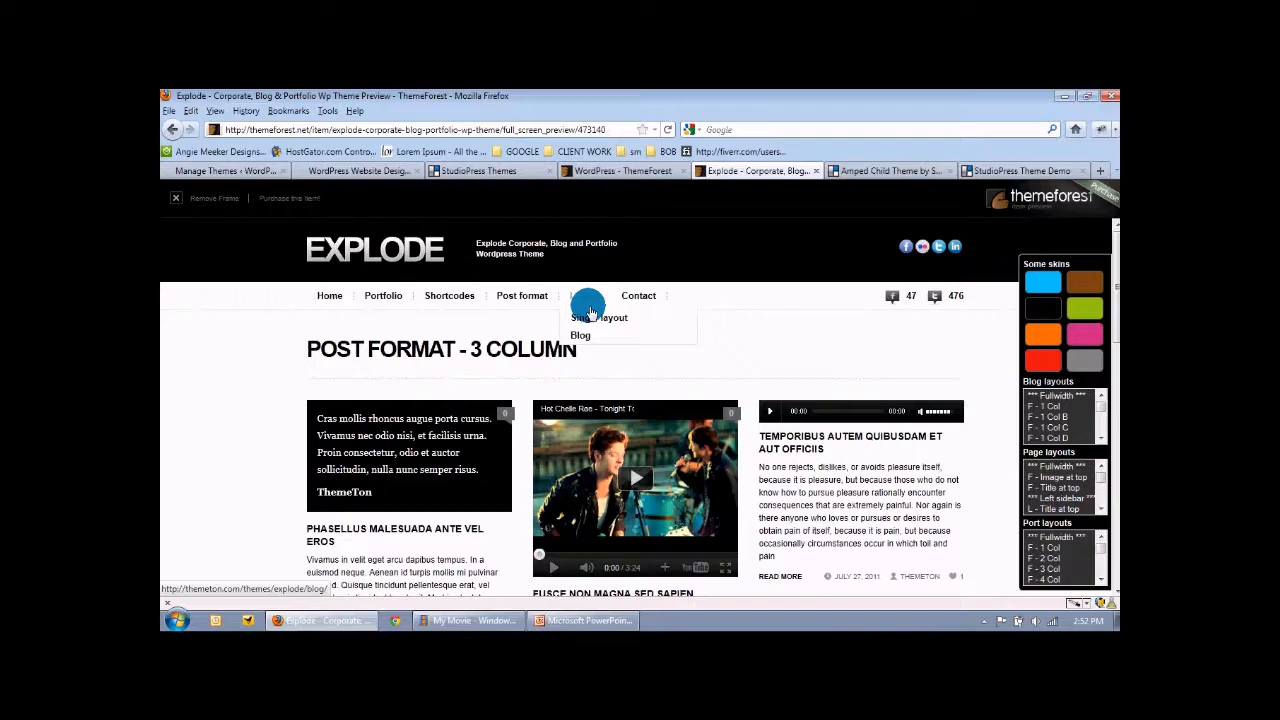
mouse_move(586, 331)
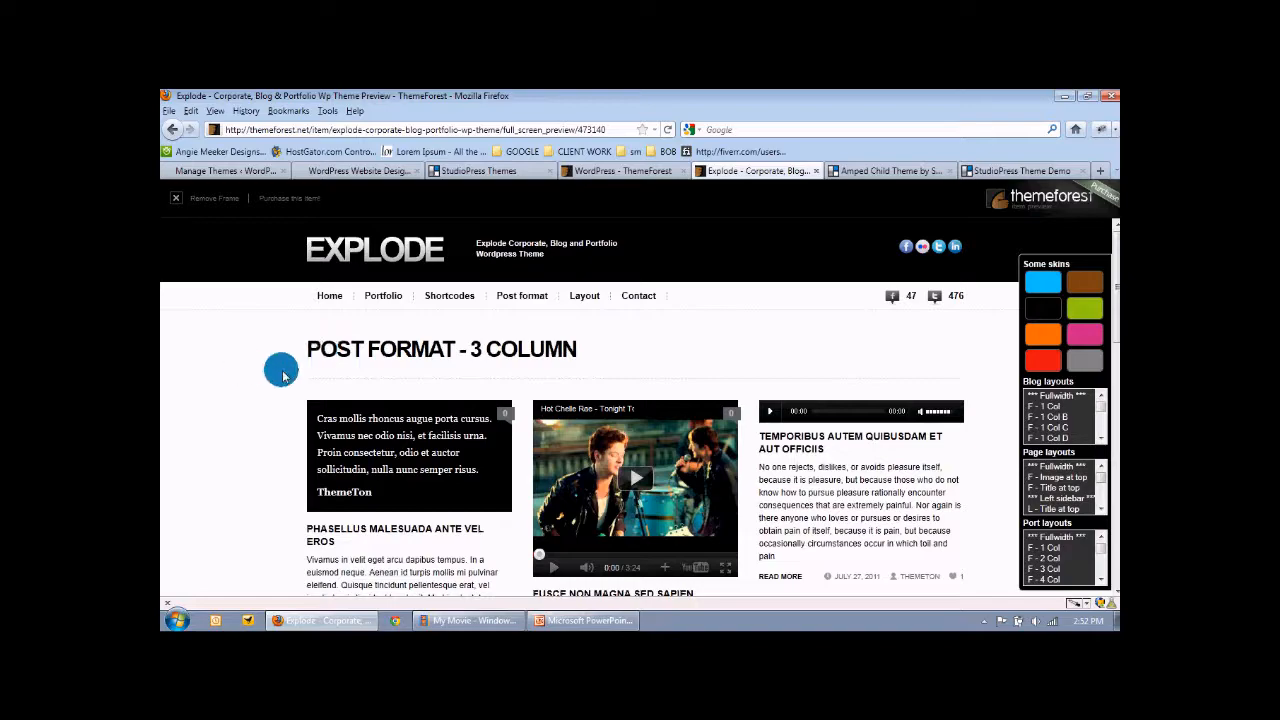
left_click(329, 302)
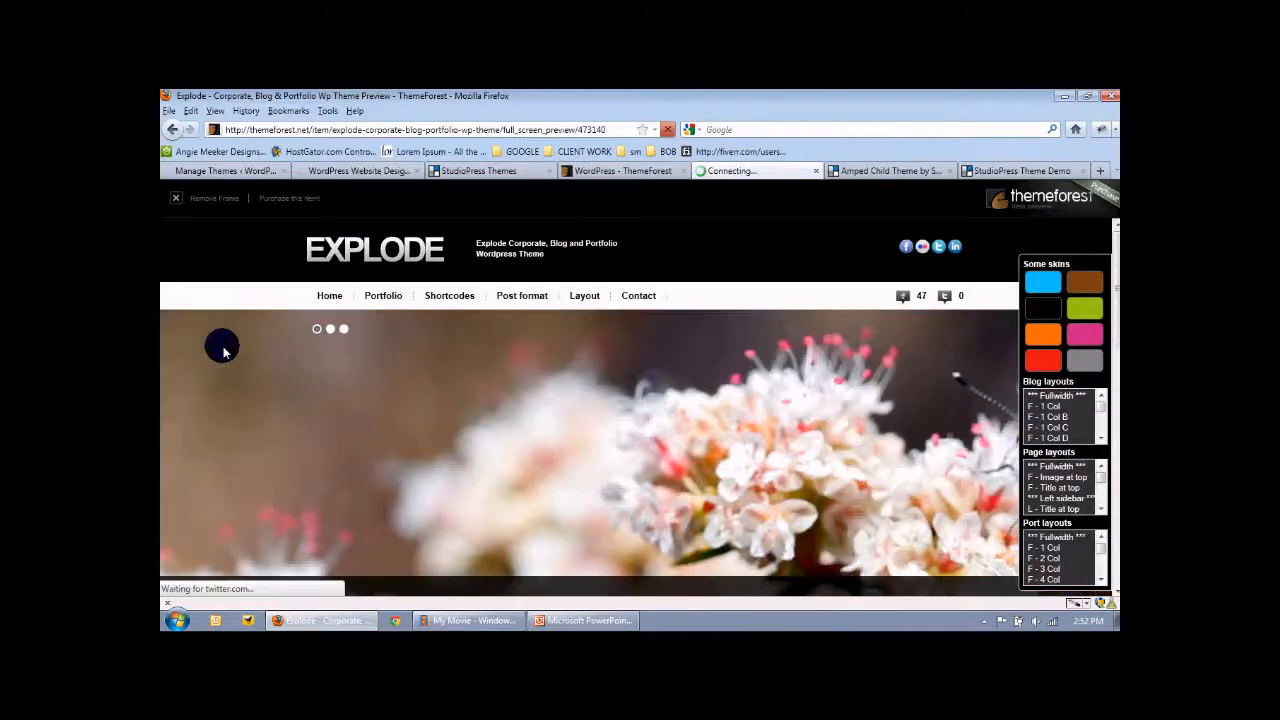
- Close the Explode preview, ThemeForest, Amped product, theme demo and StudioPress catalogue pages to return to the live WordPress site
left_click(815, 172)
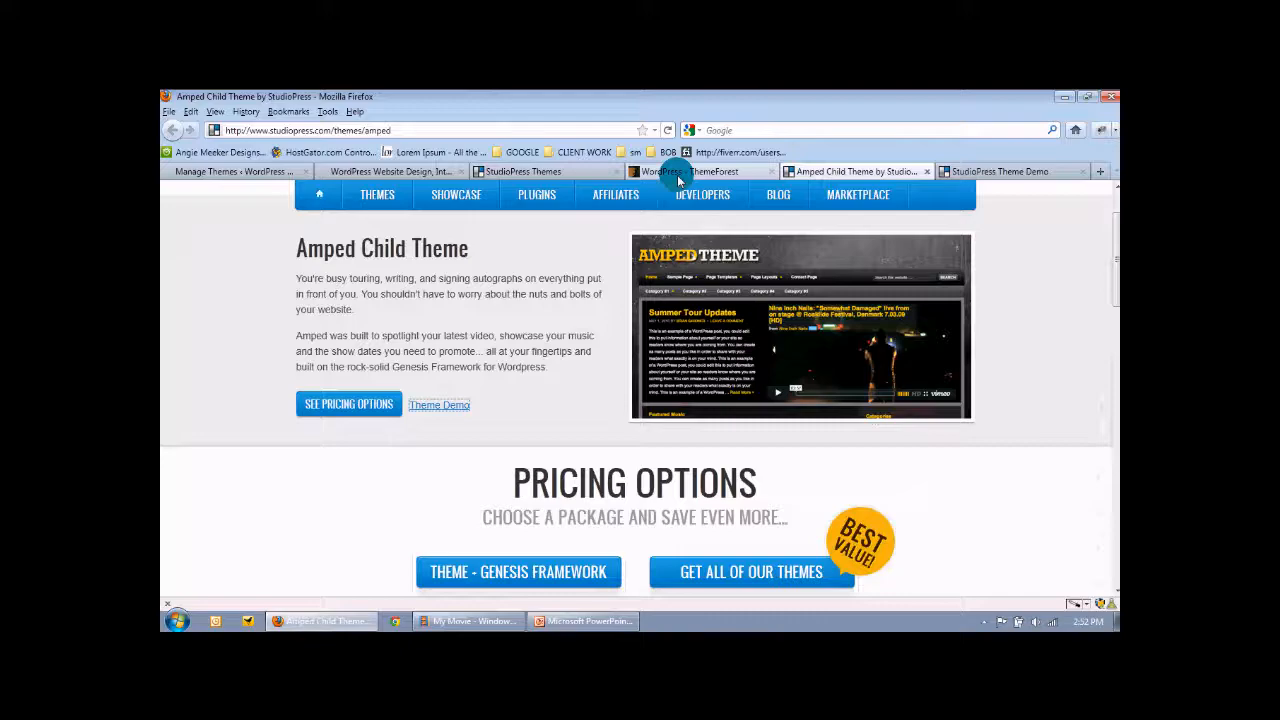
left_click(771, 172)
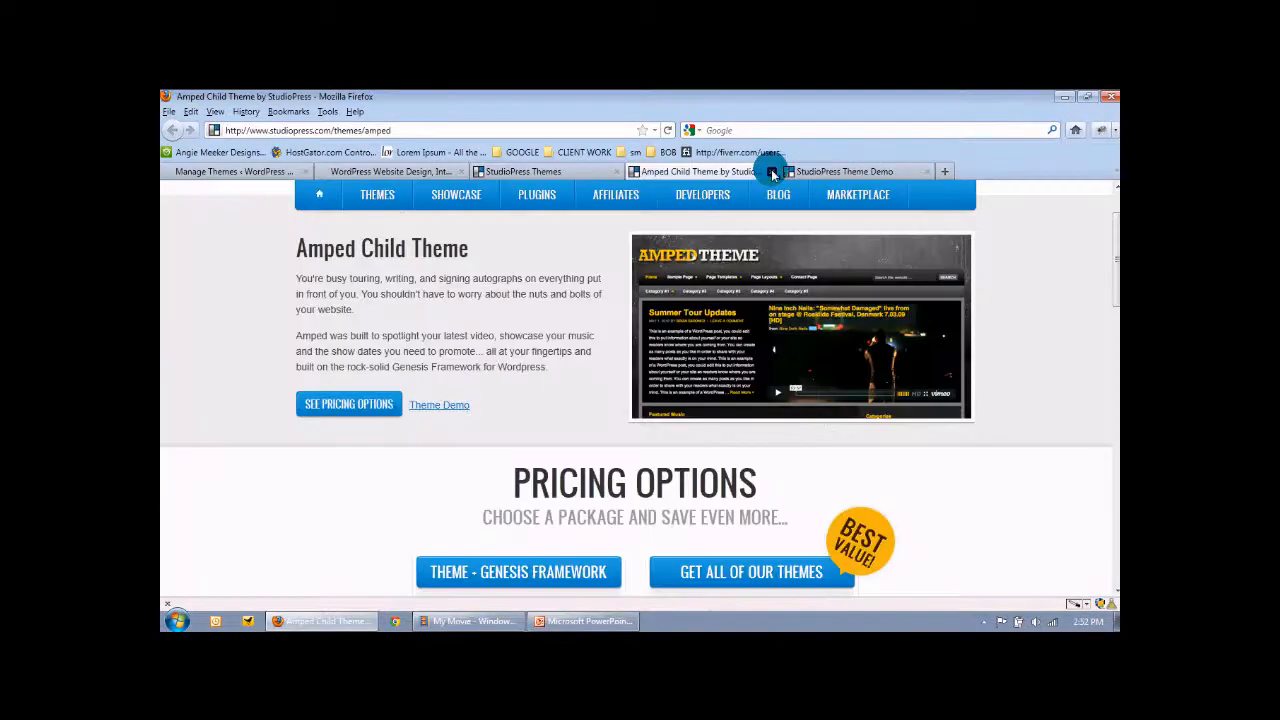
left_click(771, 172)
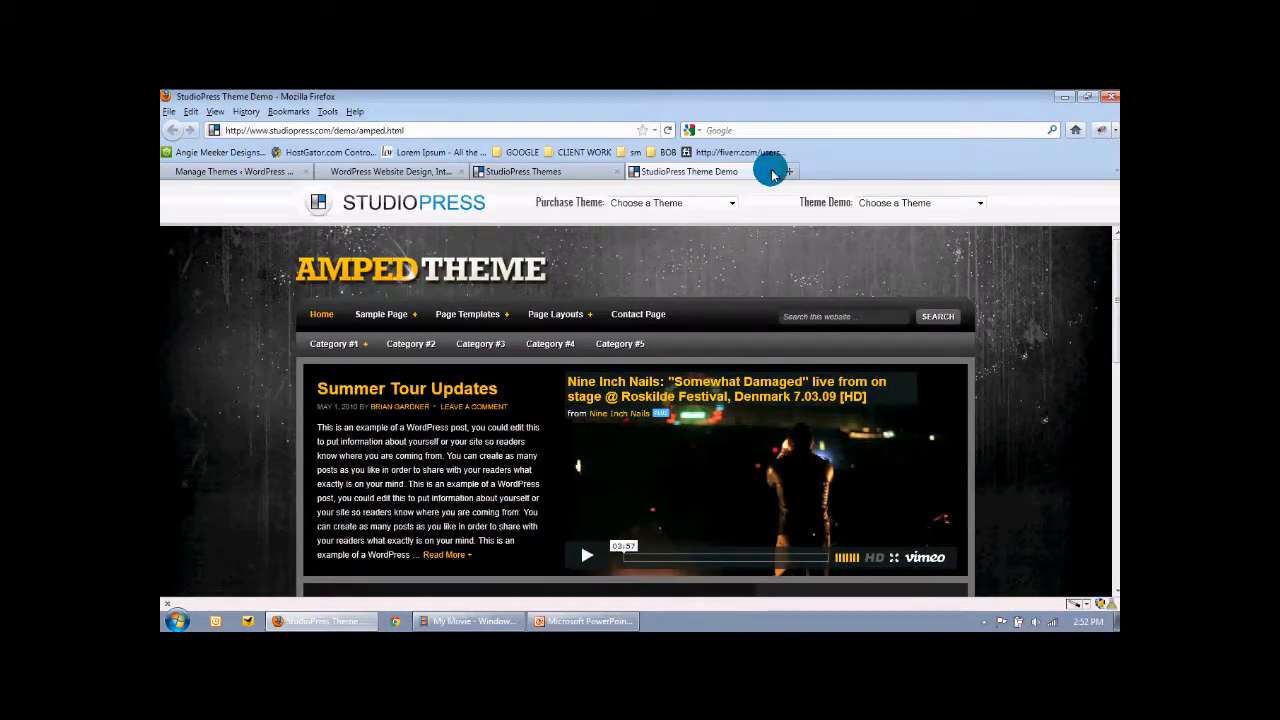
left_click(771, 172)
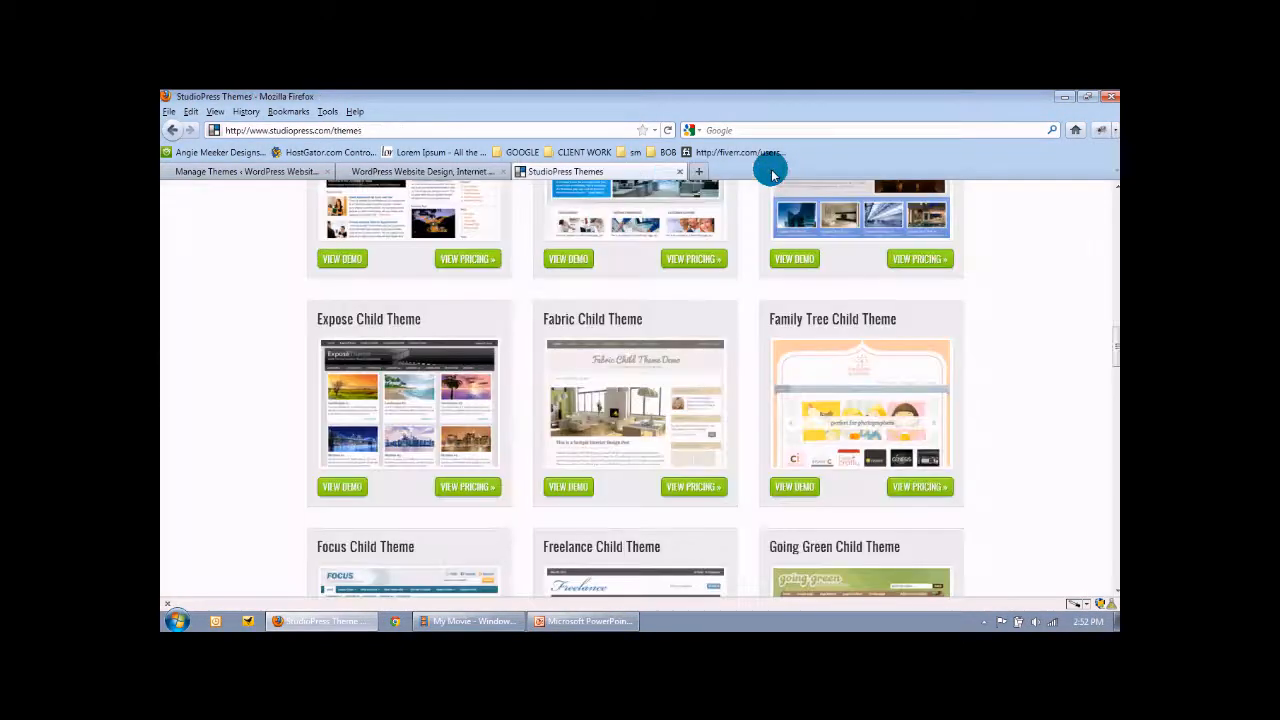
left_click(686, 172)
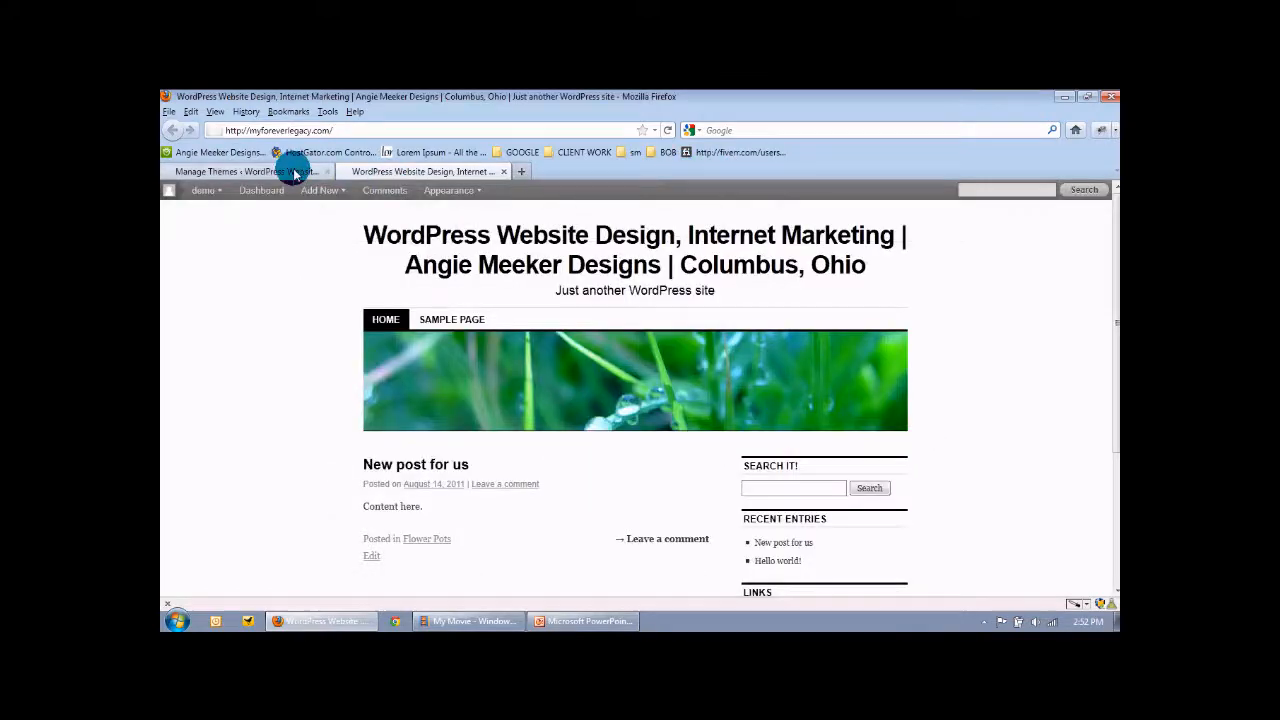
- Return to the theme administration page and open the Widgets settings for the Coraline theme
left_click(295, 172)
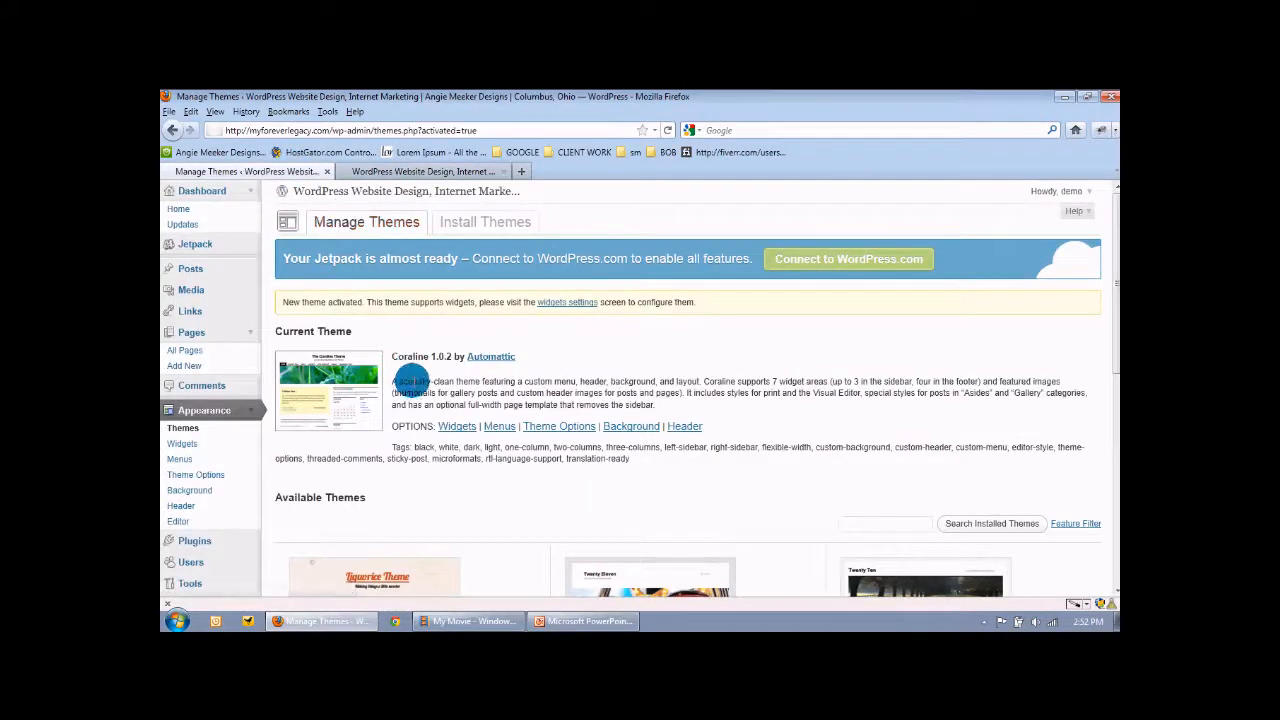
scroll(408, 376, "down", 2)
left_click(185, 366)
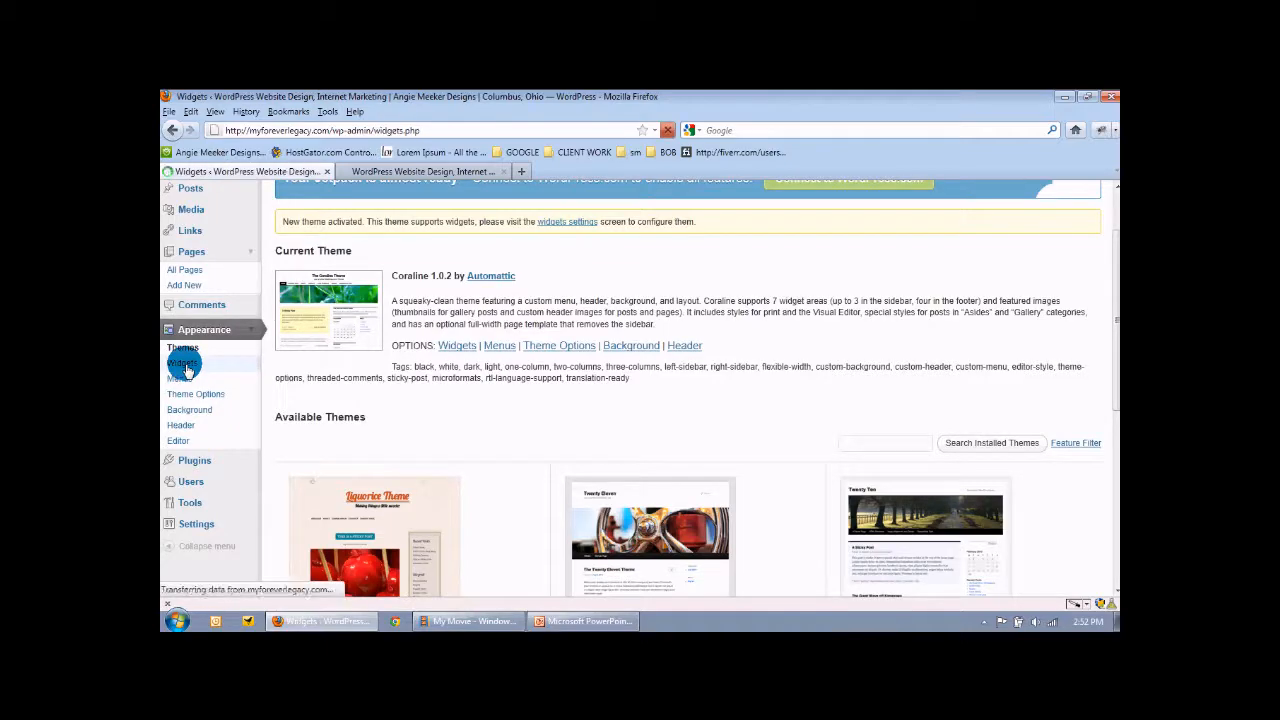
- Compare the live site's sidebar sections with the available widgets and widget areas in the Widgets settings
left_click(420, 172)
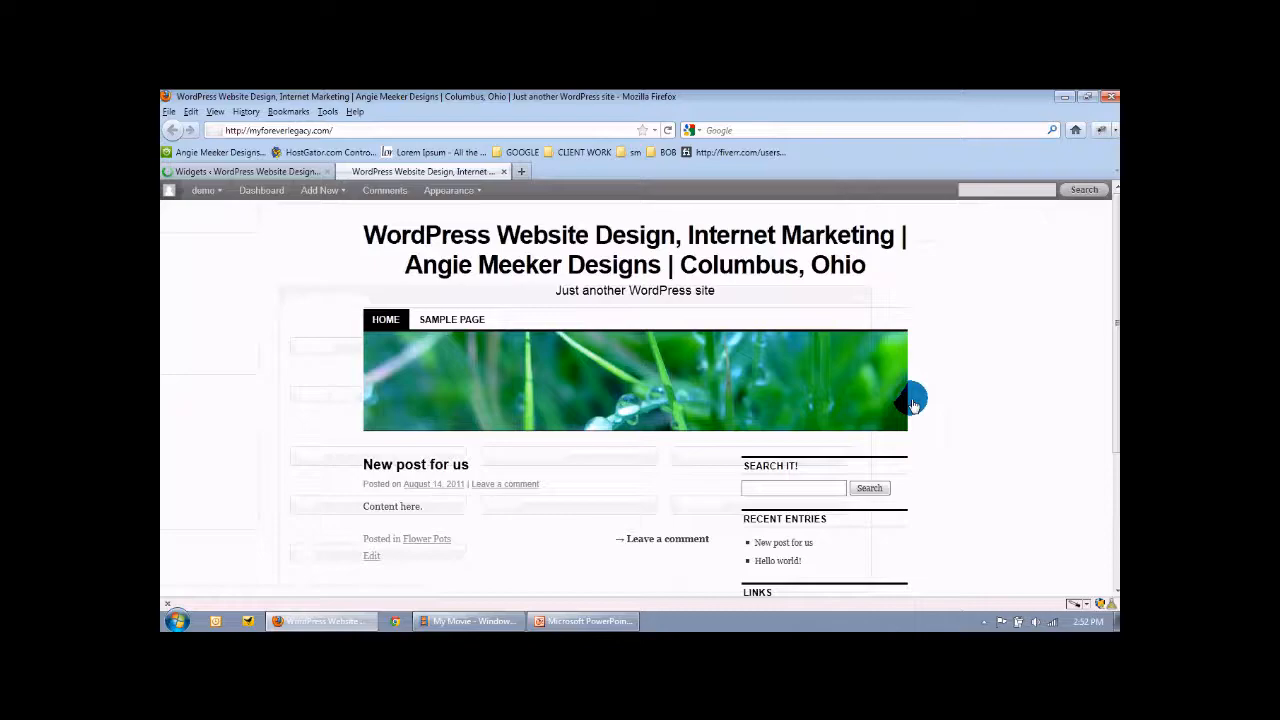
scroll(909, 394, "down", 5)
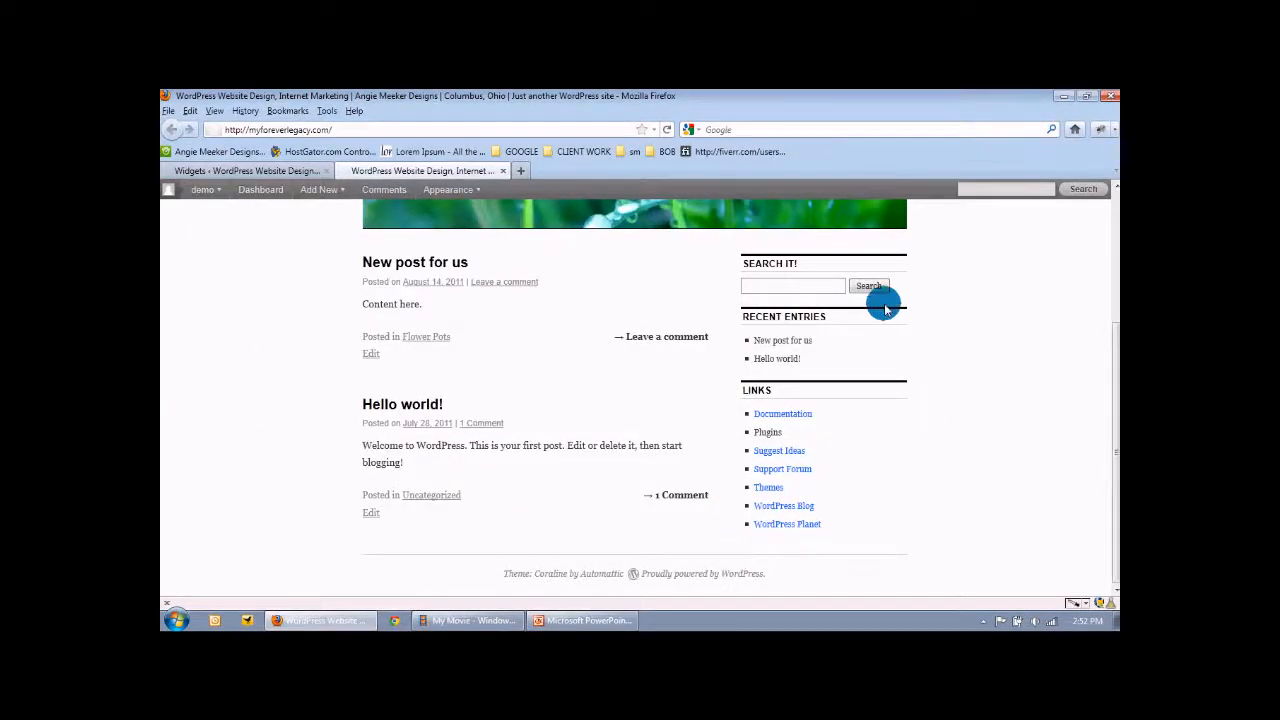
left_click(289, 173)
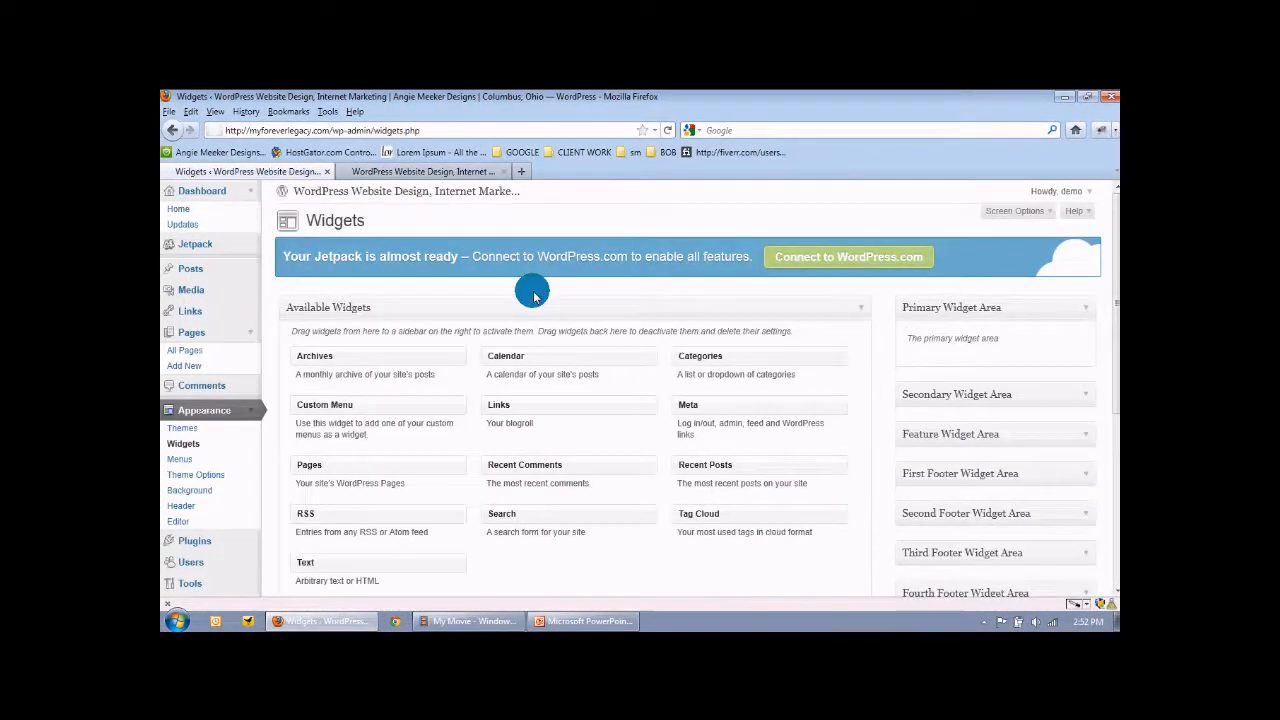
scroll(855, 360, "down", 2)
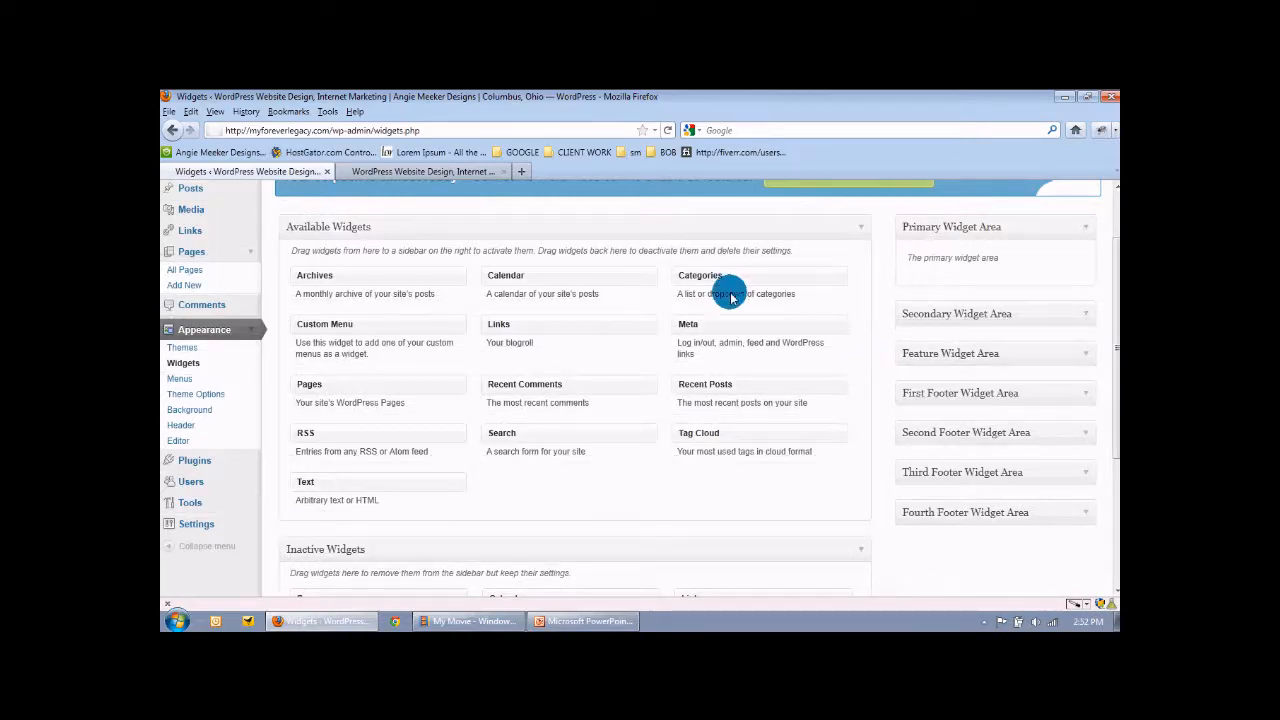
left_click(380, 170)
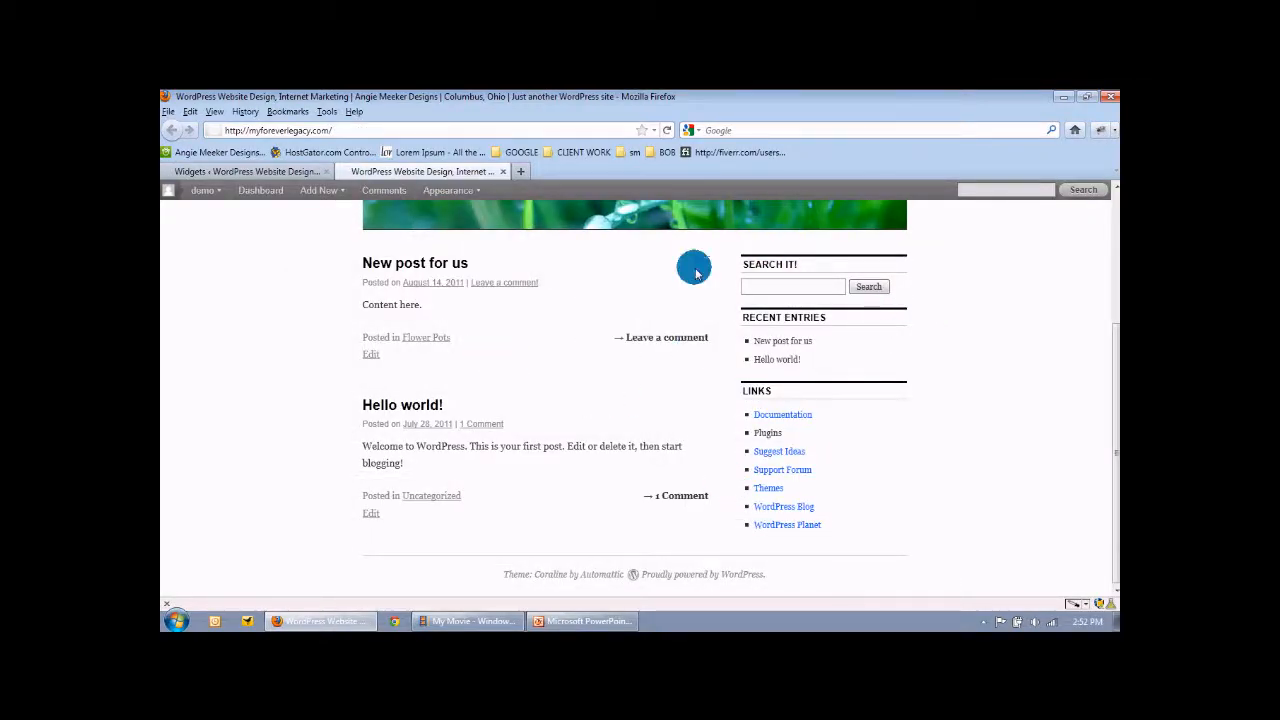
left_click(286, 169)
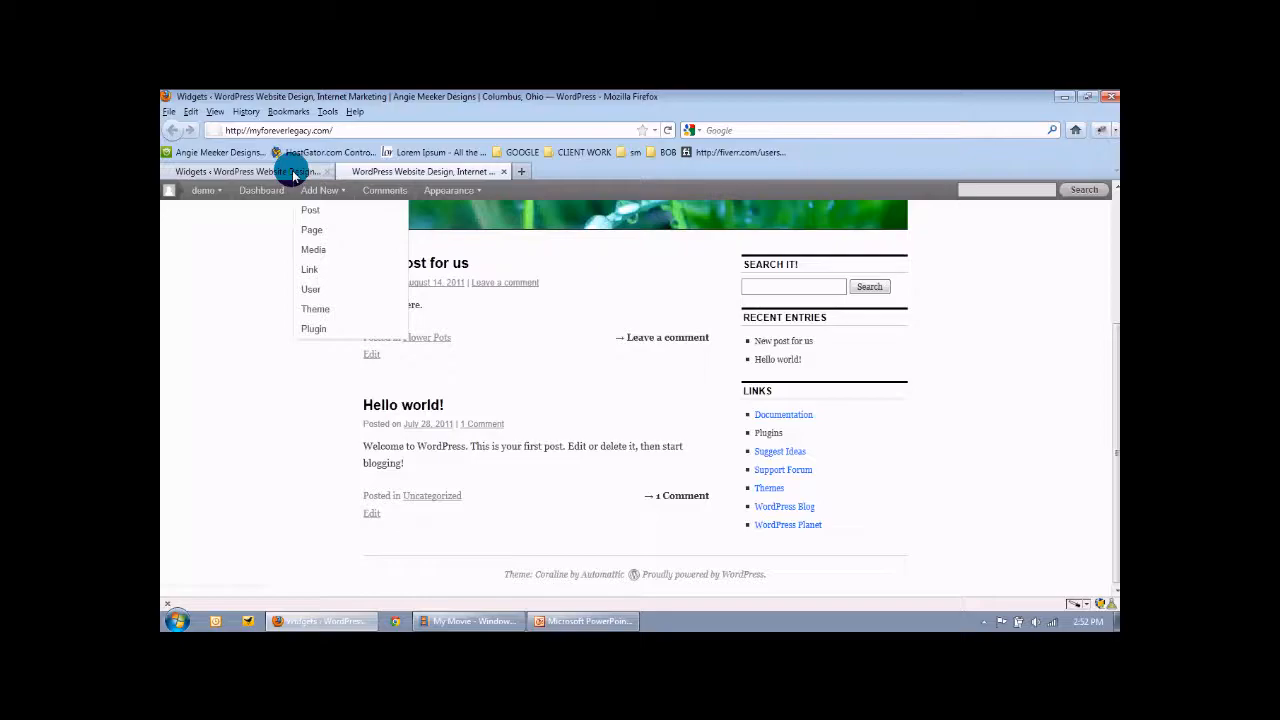
- Add the Calendar and Recent Posts widgets to the Primary Widget Area, with Recent Posts above Calendar
left_click_drag(569, 277, 938, 277)
left_click_drag(731, 383, 956, 278)
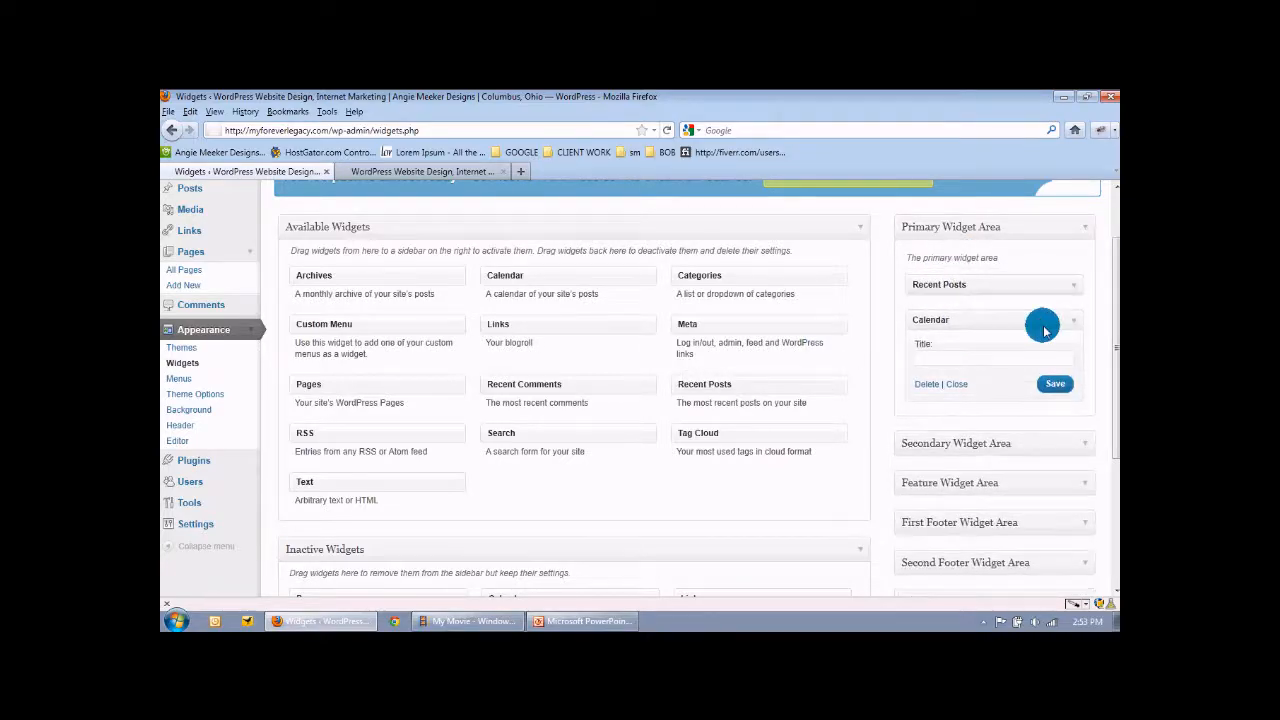
left_click(993, 319)
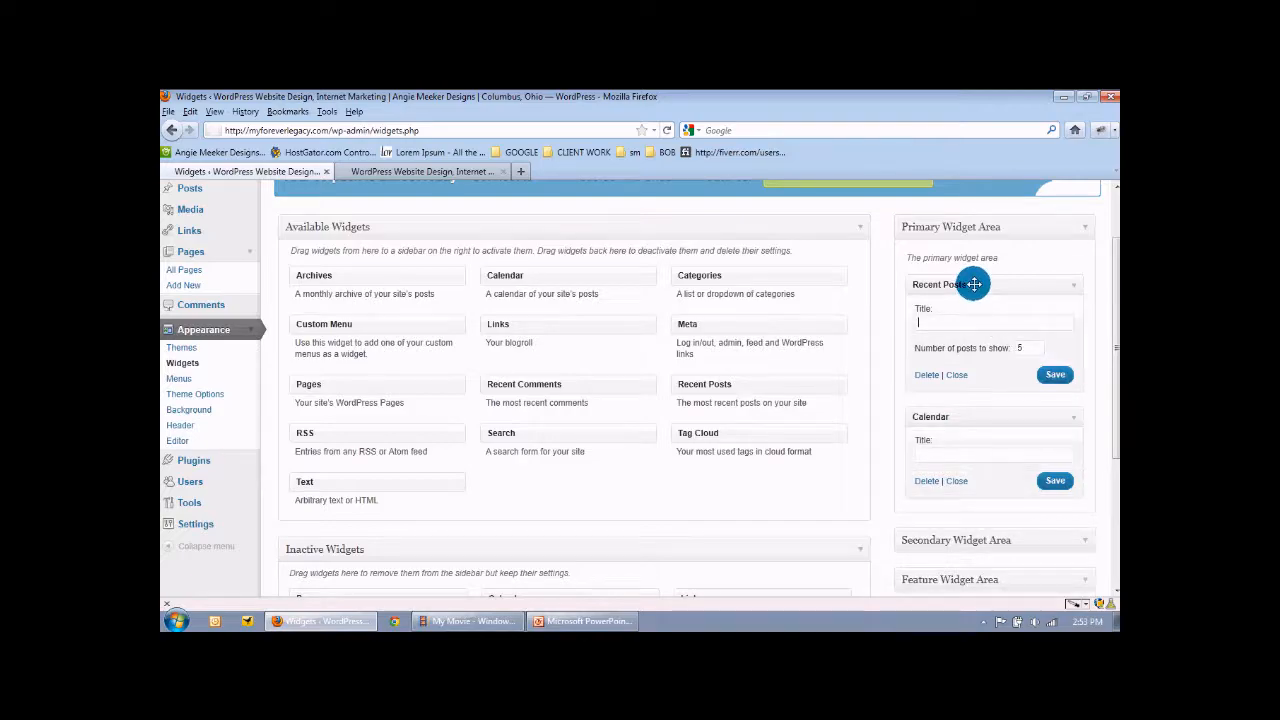
left_click_drag(974, 292, 971, 272)
- Expand the Secondary Widget Area and move the Calendar widget into it from the Primary Widget Area
left_click(1085, 450)
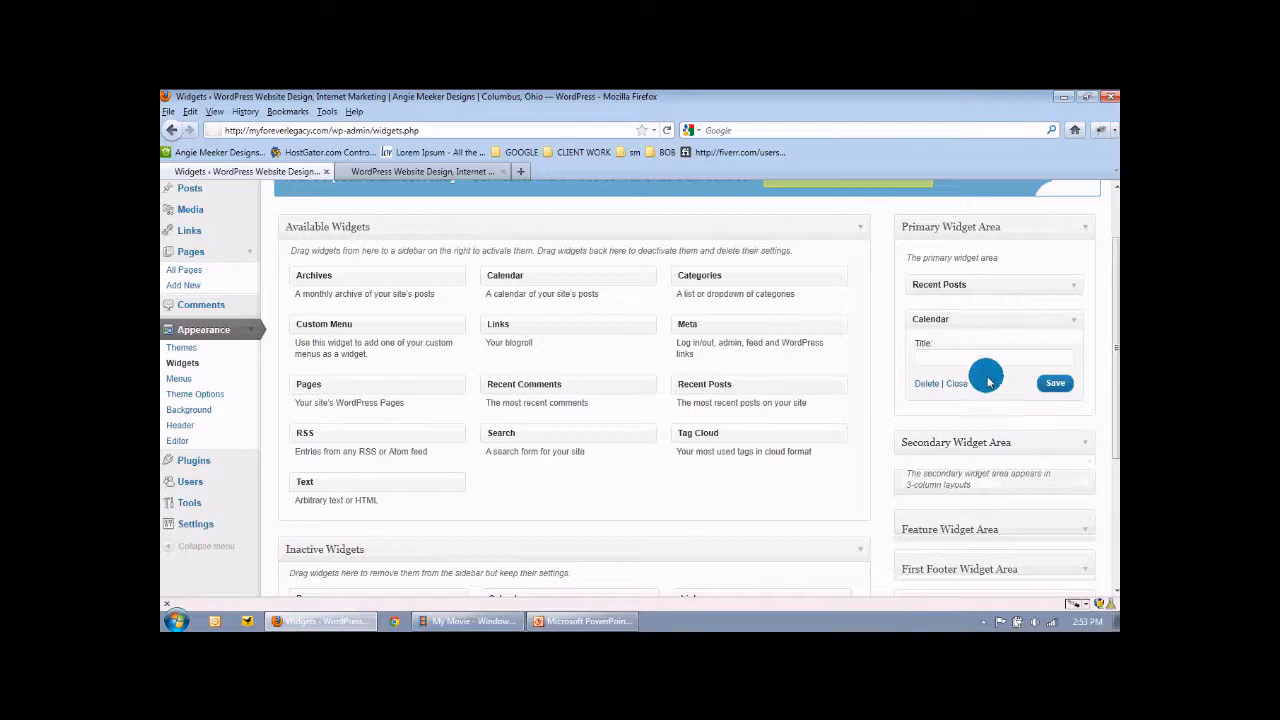
left_click(962, 316)
left_click_drag(968, 388, 969, 420)
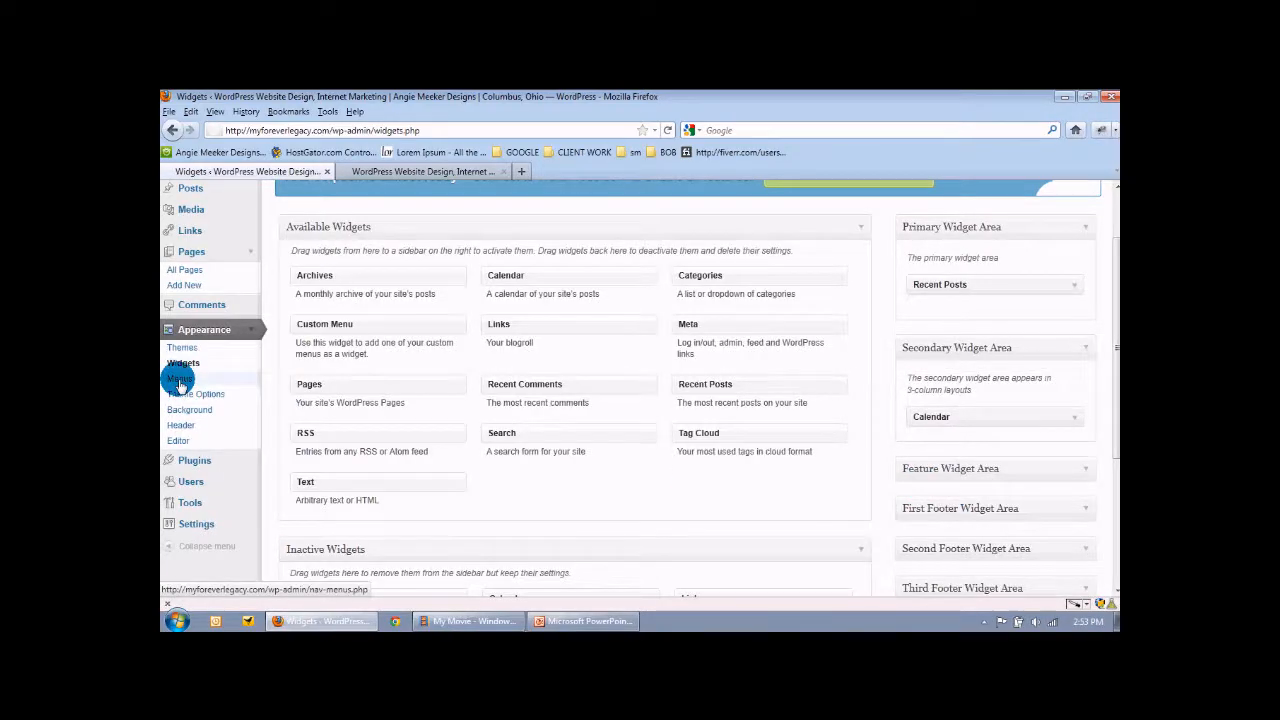
- View the live site's navigation bar and the submenu under Sample Page
left_click(420, 171)
scroll(294, 300, "up", 4)
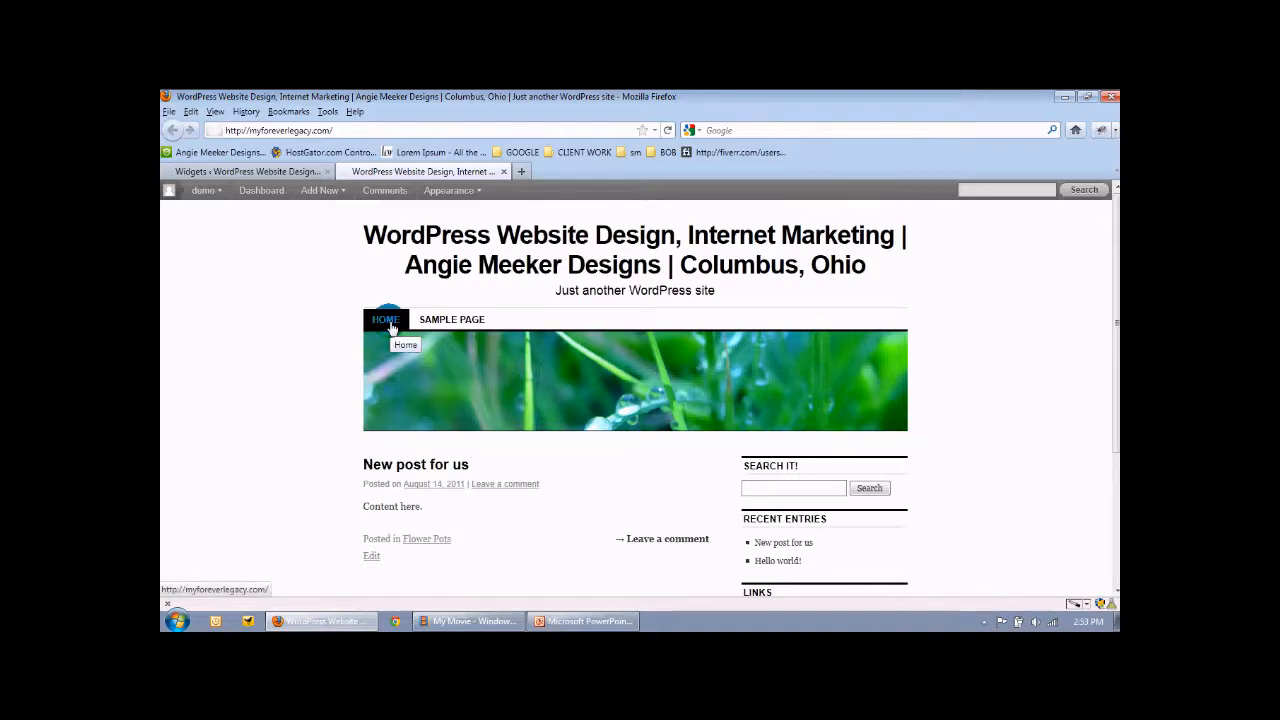
mouse_move(436, 324)
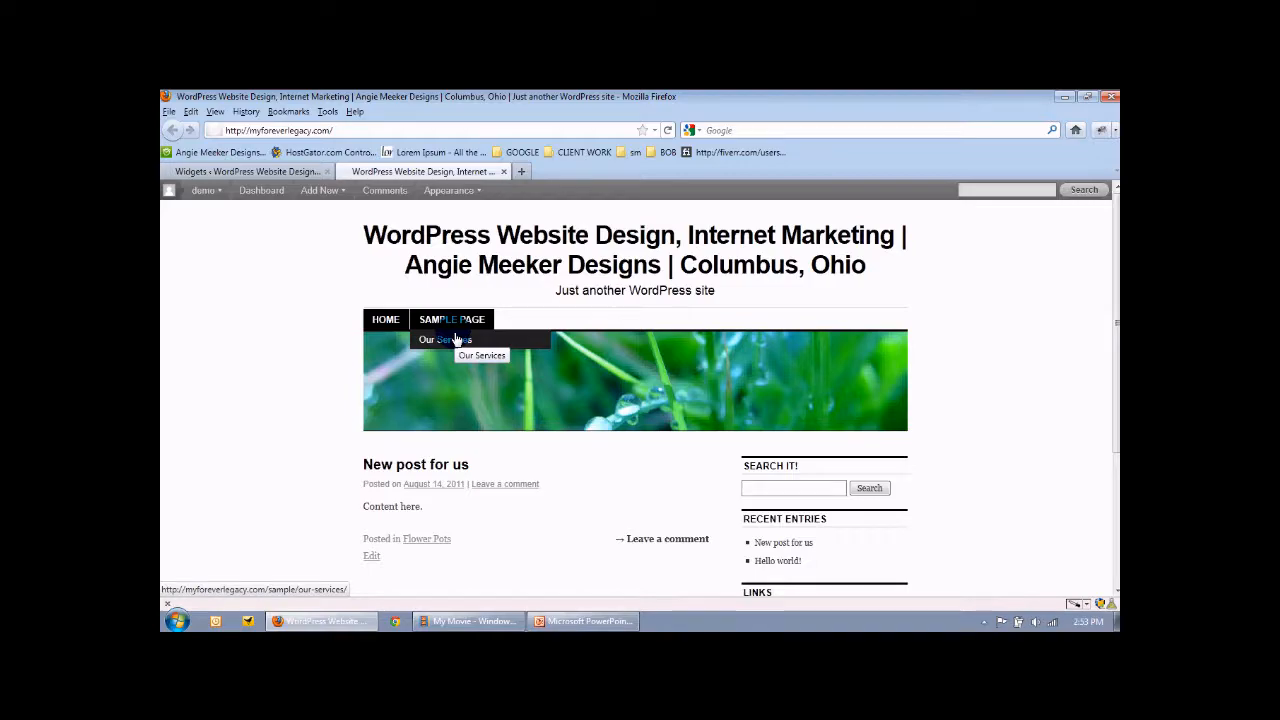
- Open the Menus settings and create a custom menu named Primary Navigation
left_click(266, 171)
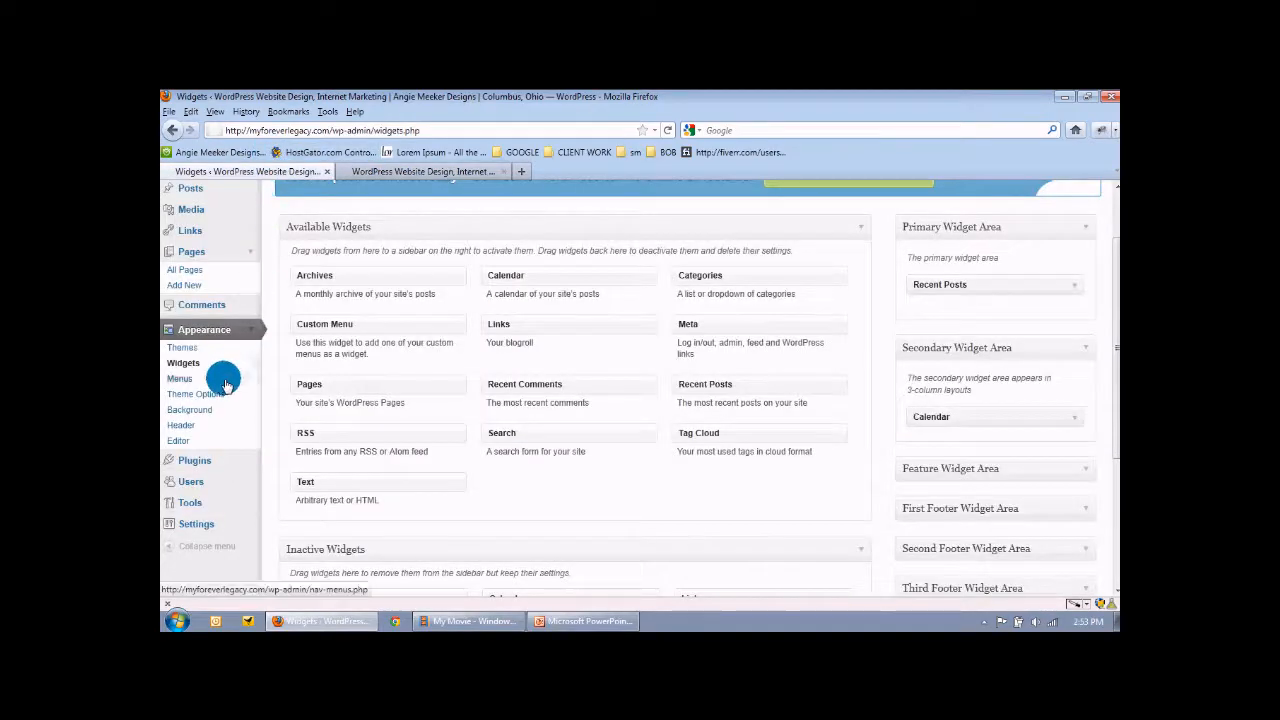
left_click(192, 384)
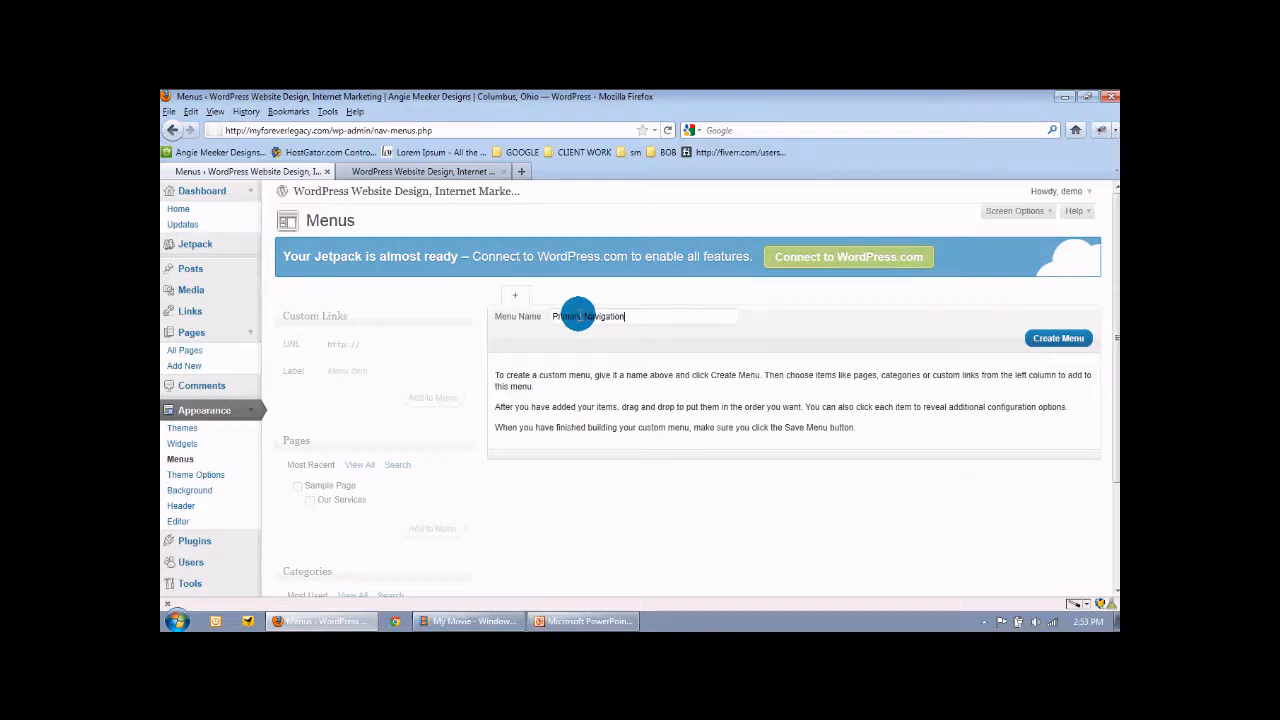
left_click(1058, 338)
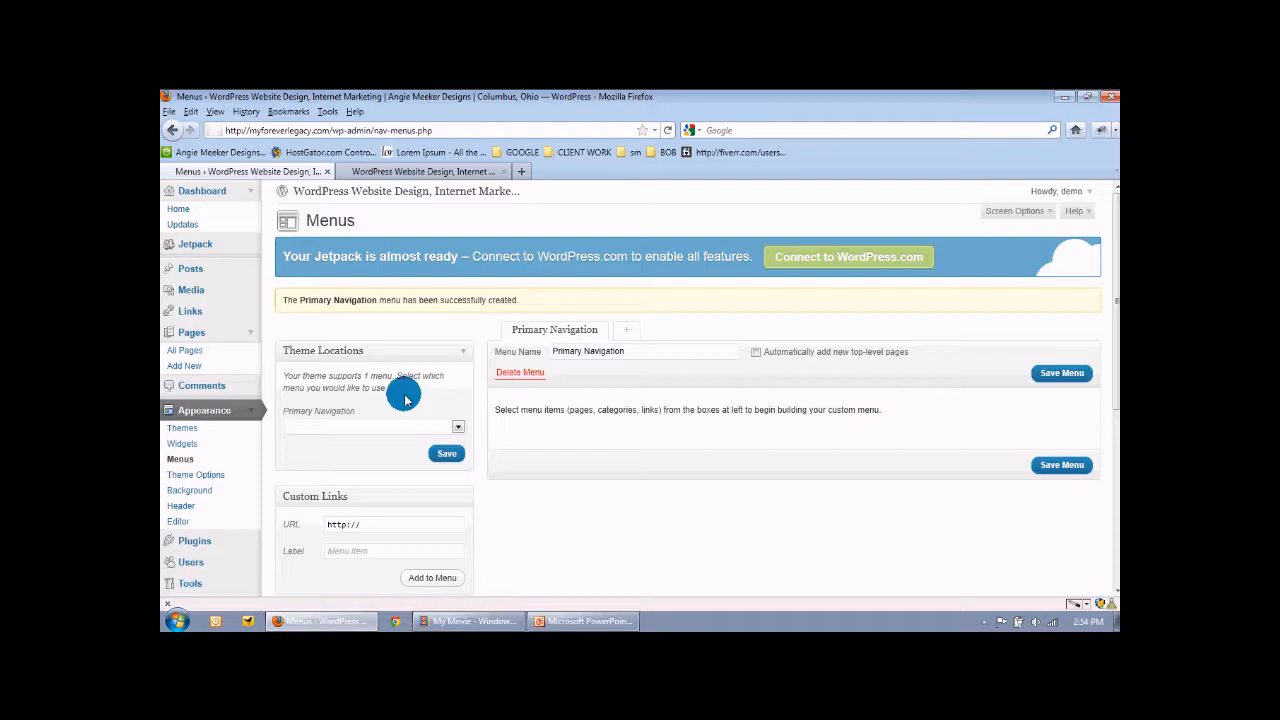
- Look over the live site from its header to its sidebar to check where navigation menus appear
left_click(395, 170)
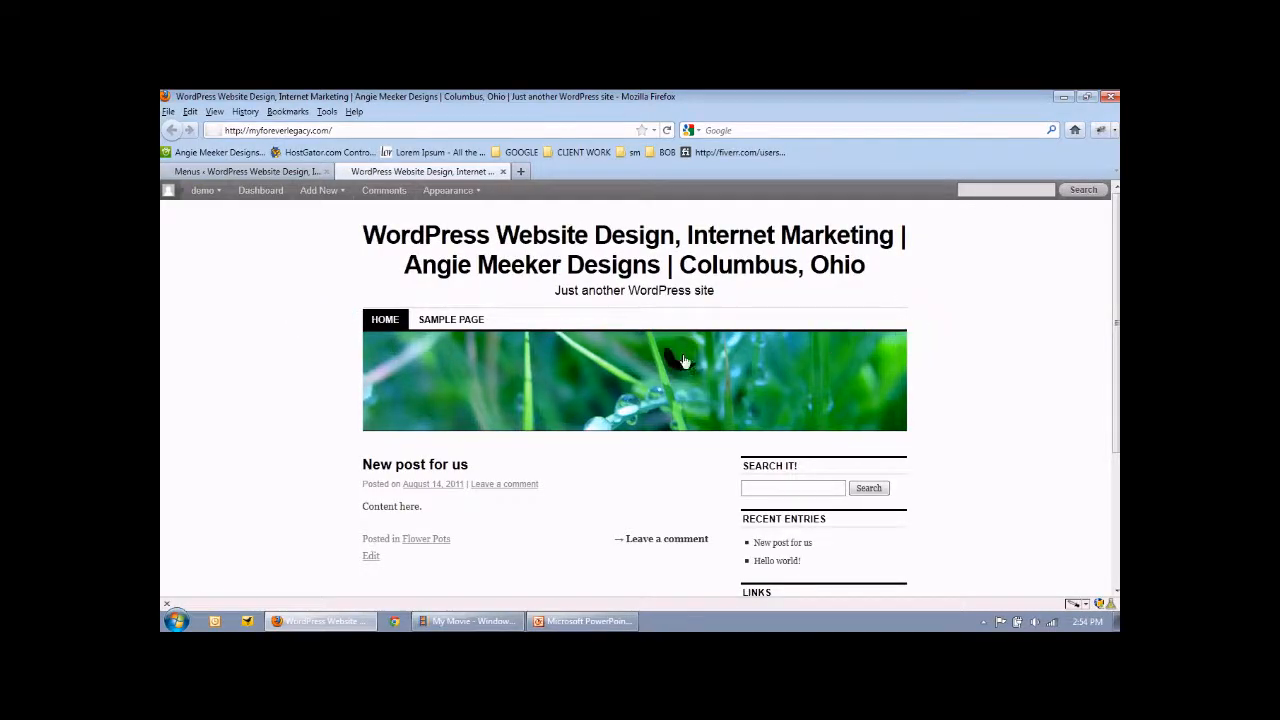
scroll(1066, 494, "down", 4)
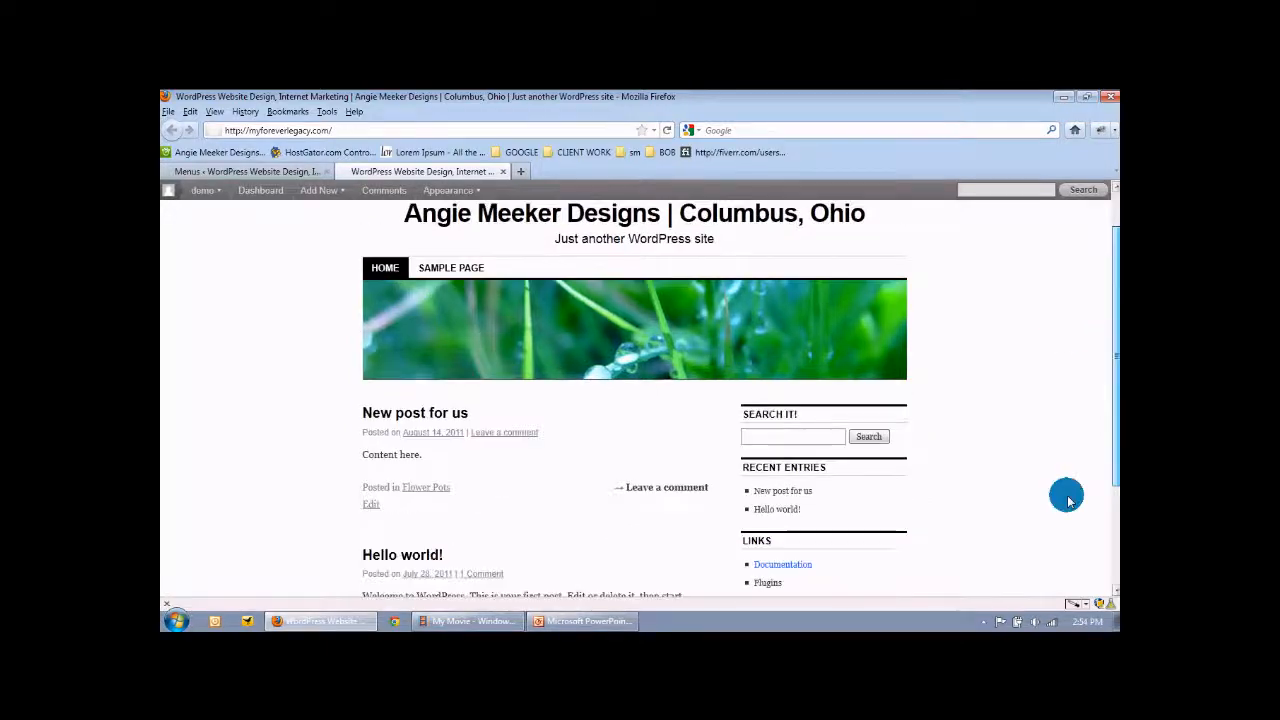
left_click_drag(1114, 460, 1086, 280)
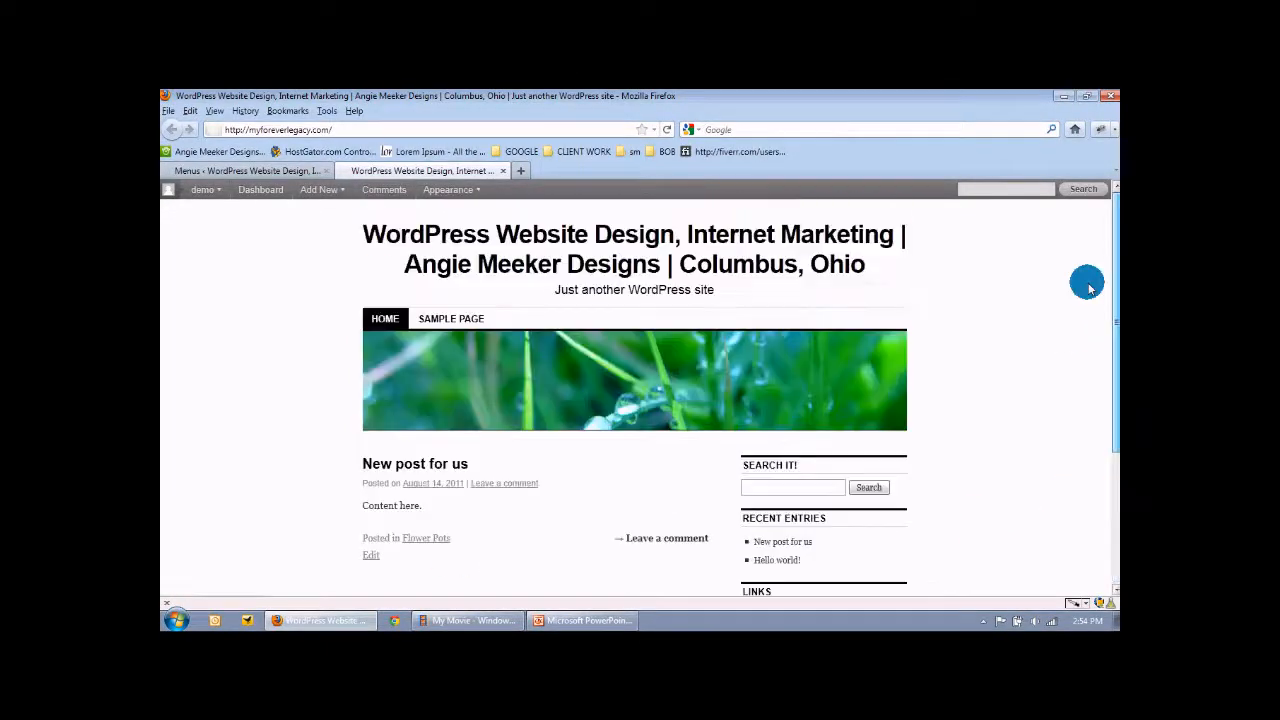
- Assign the Primary Navigation menu to the theme's Primary Navigation location and save the theme locations
left_click(203, 172)
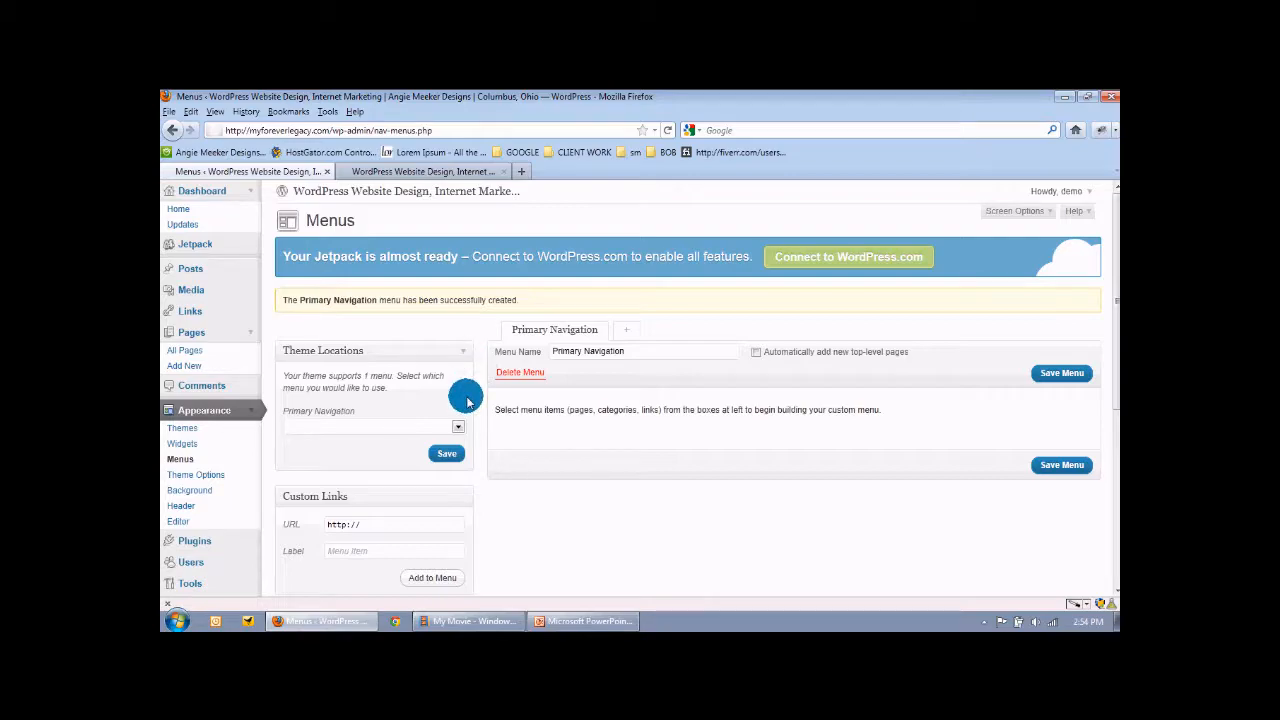
left_click(458, 428)
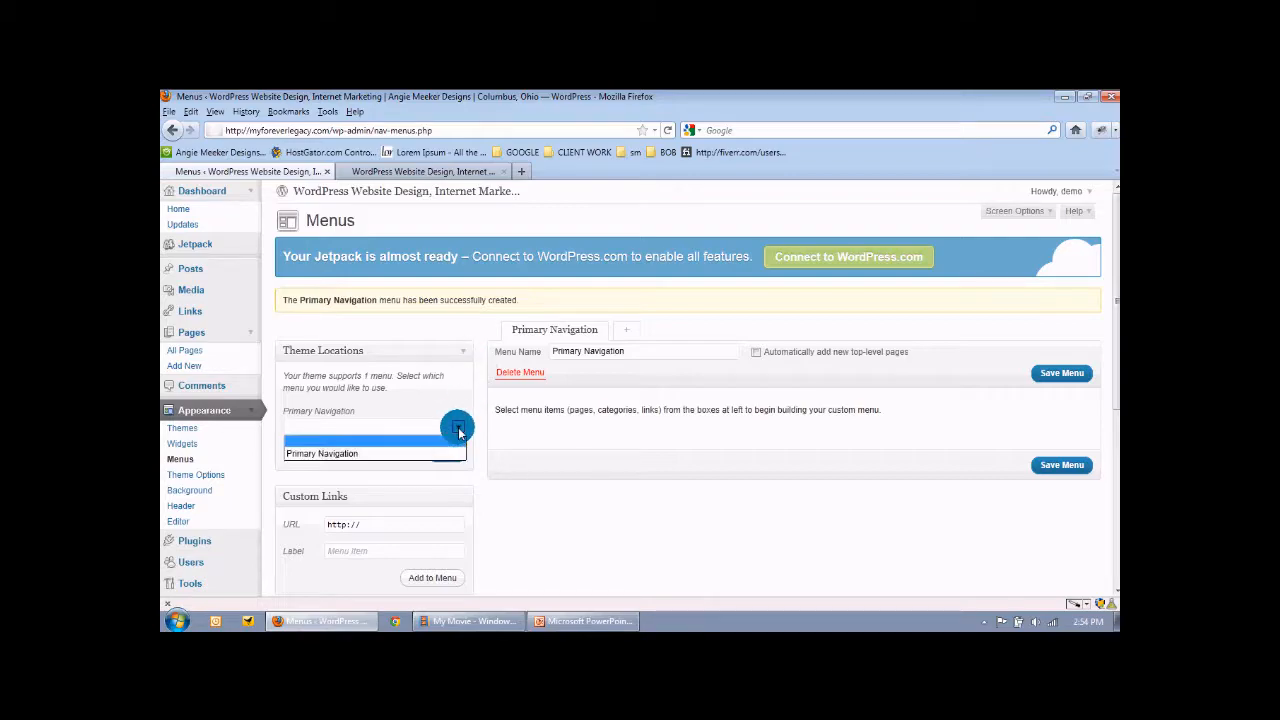
left_click(345, 454)
left_click(437, 455)
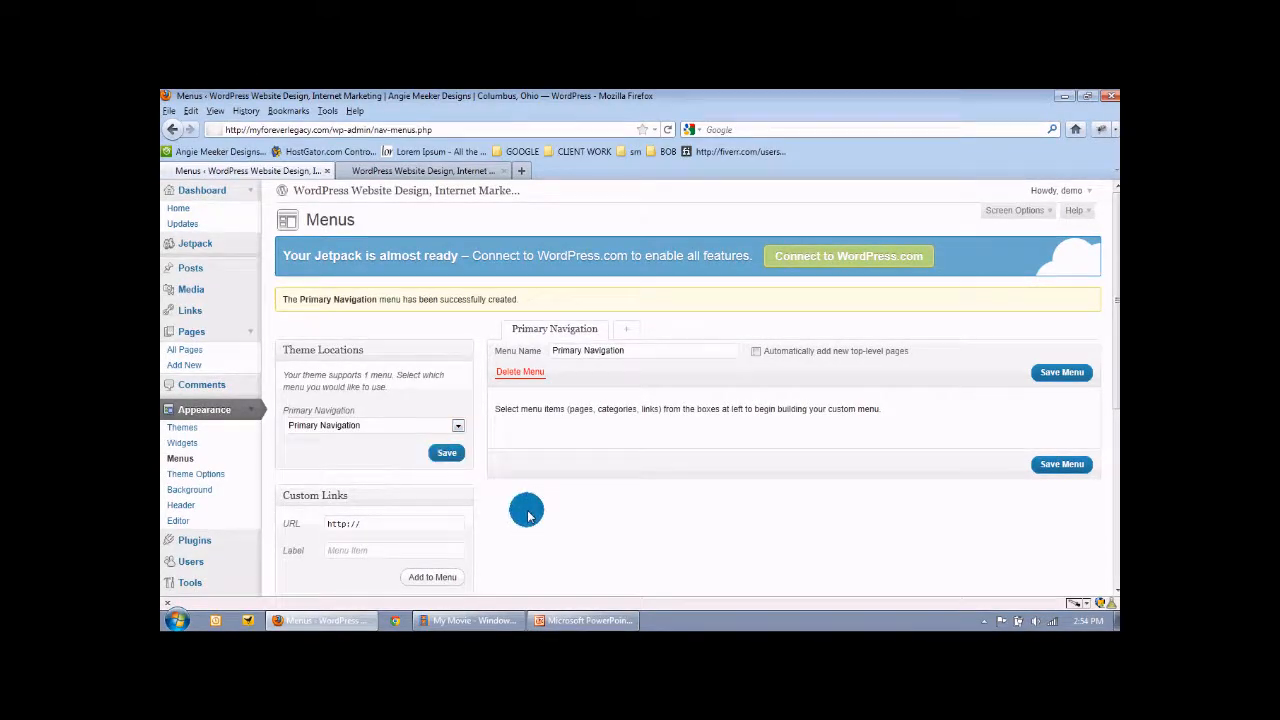
- Add the Sample Page and Our Services pages and the Flower Pots category to the Primary Navigation menu
scroll(526, 509, "down", 5)
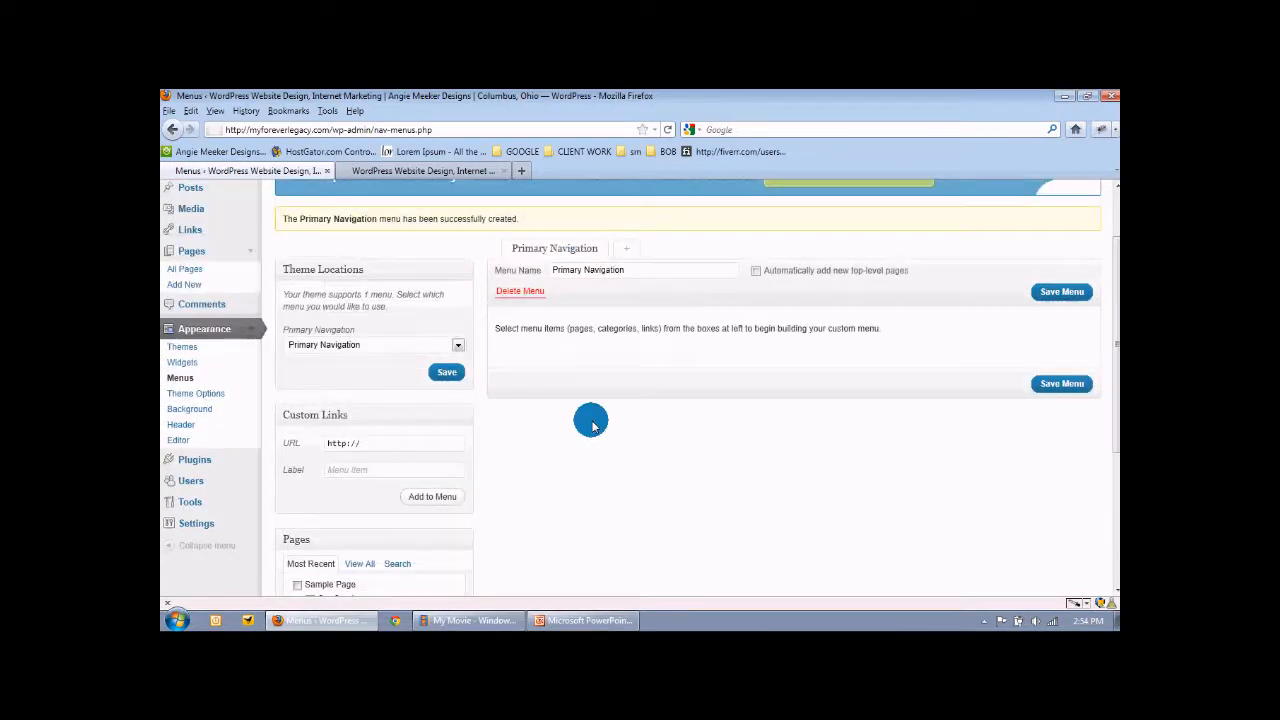
scroll(610, 420, "down", 5)
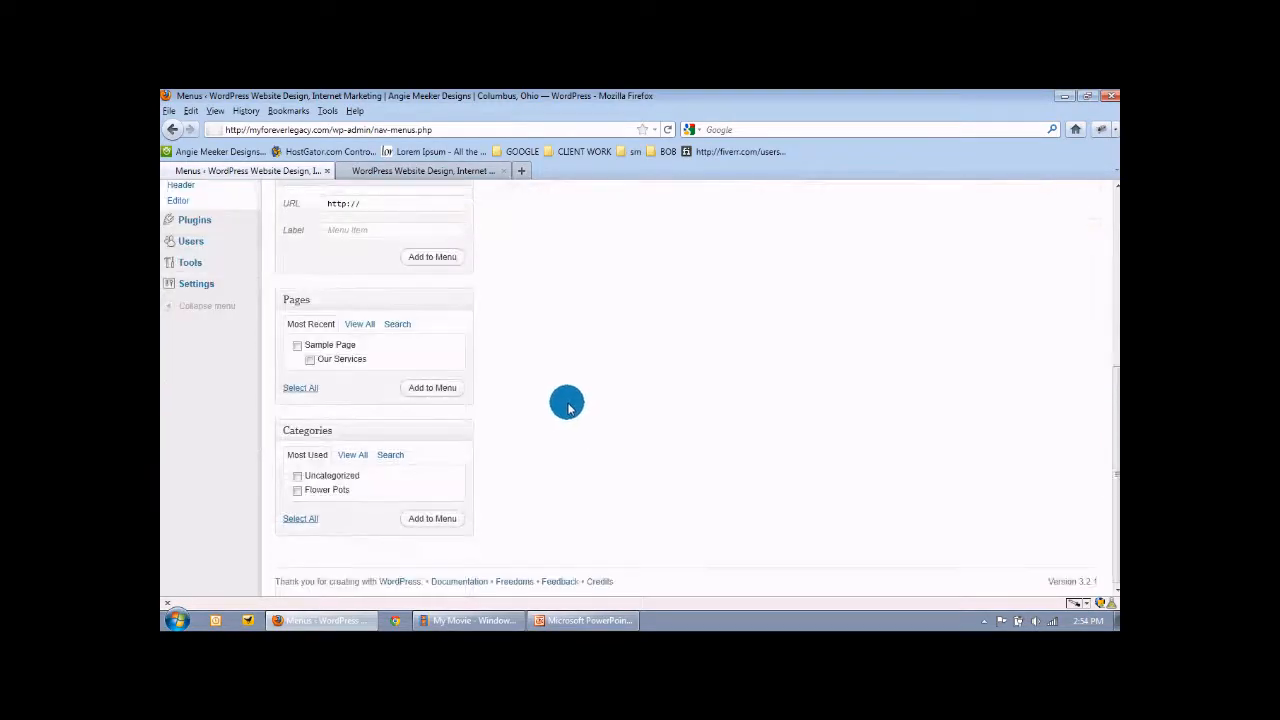
left_click(298, 346)
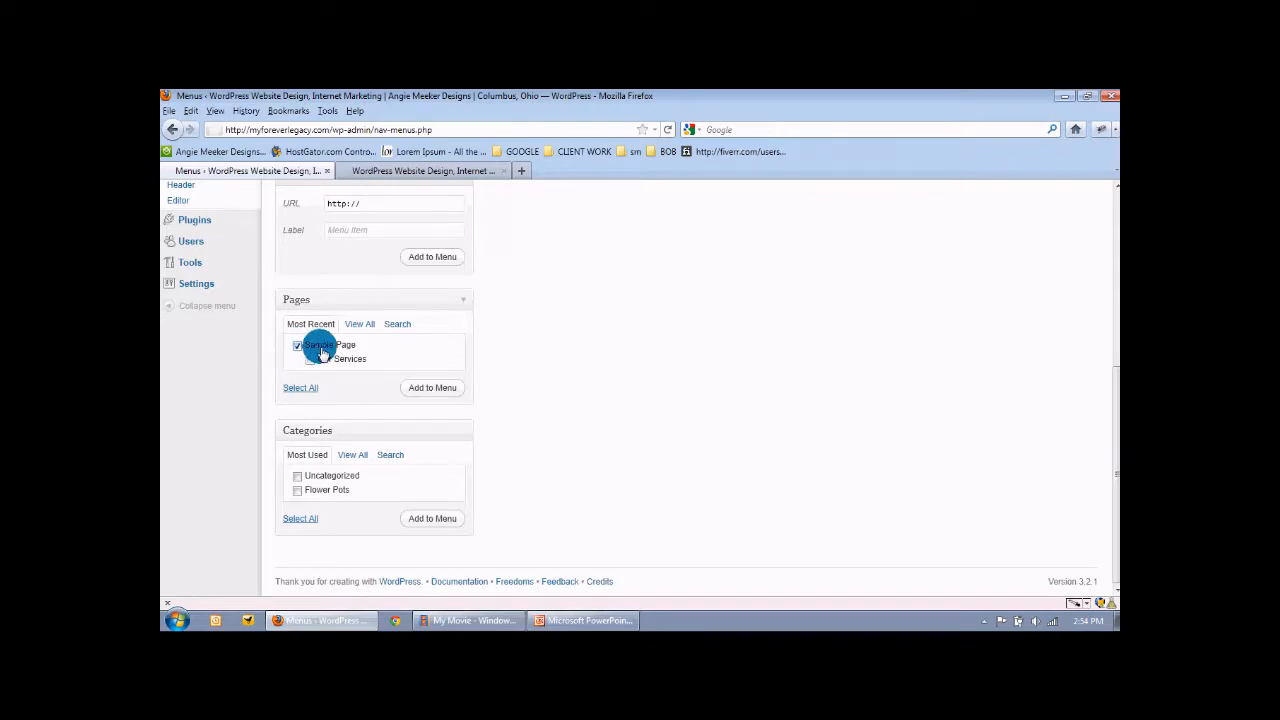
left_click(303, 361)
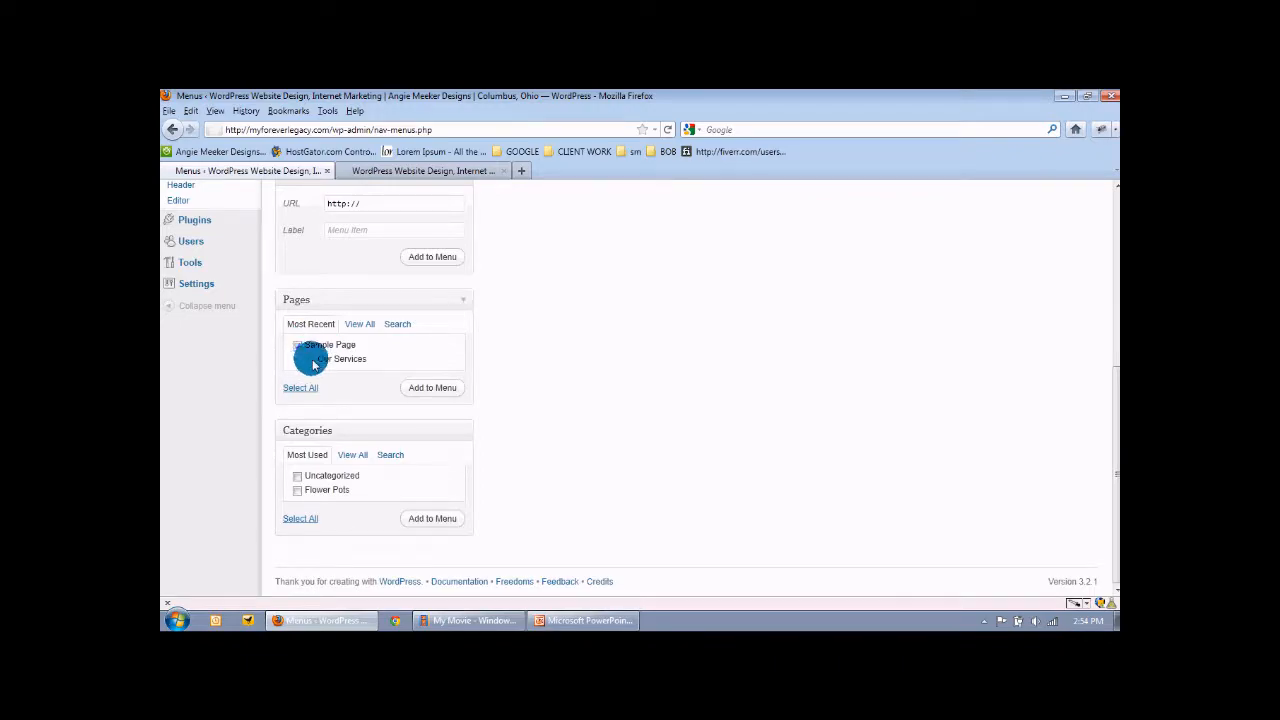
left_click(297, 490)
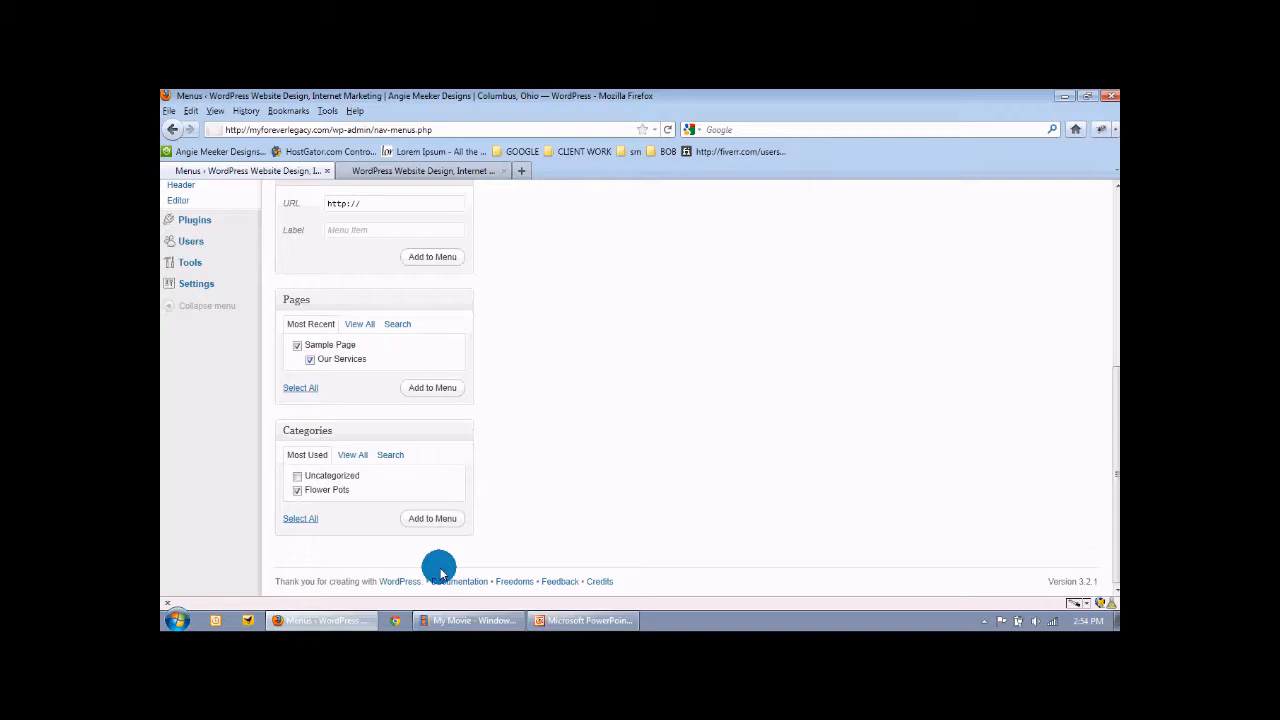
left_click(422, 522)
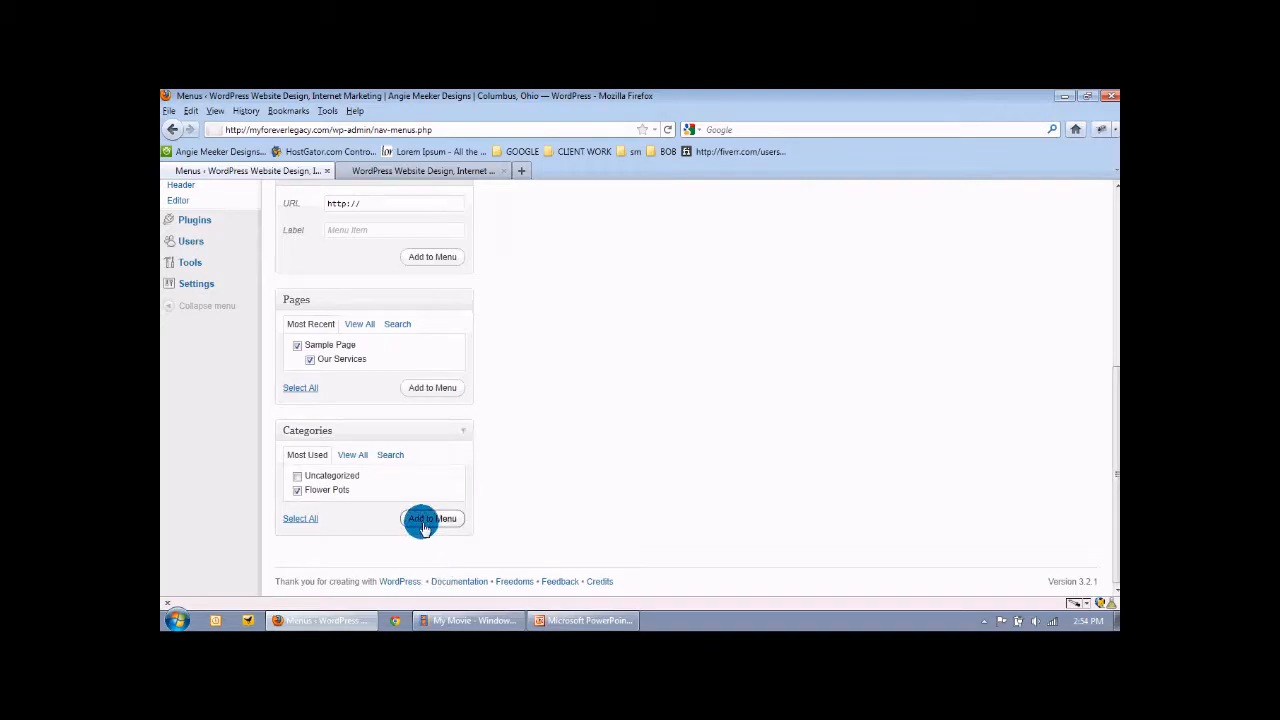
left_click(428, 388)
scroll(803, 477, "up", 3)
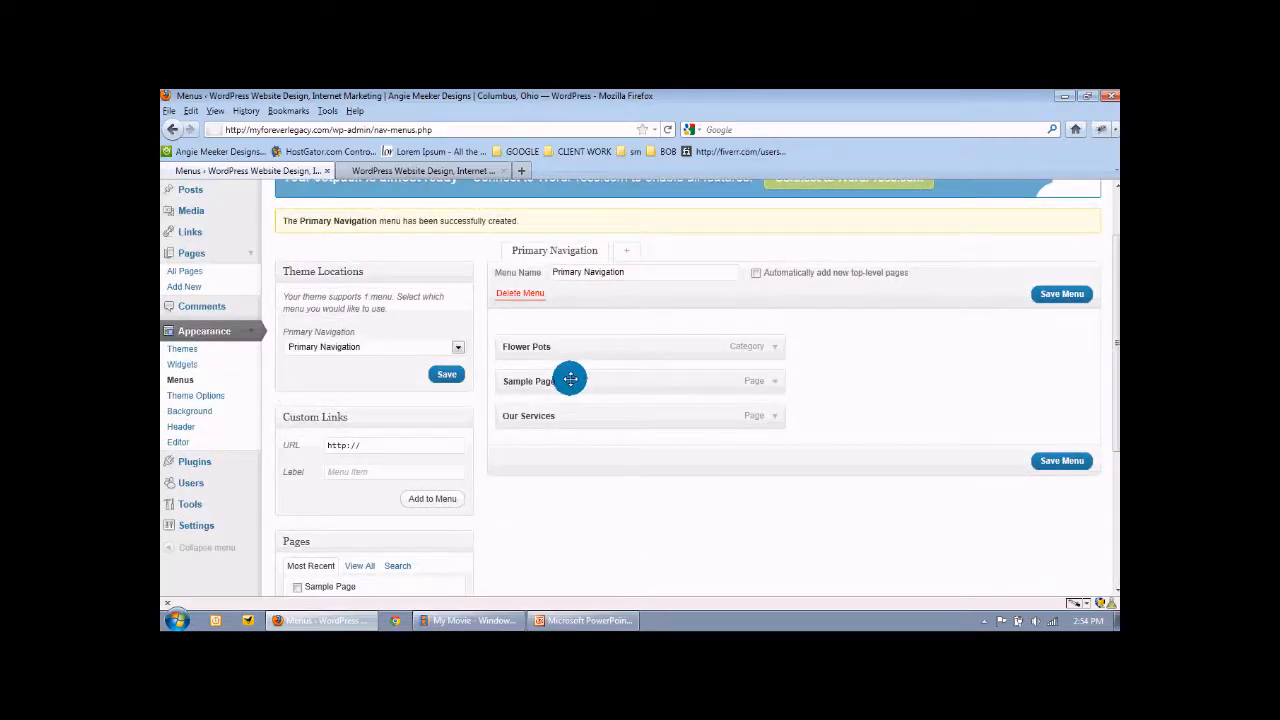
- Arrange the menu as Sample Page with Our Services nested under it, followed by top-level Flower Pots, and save it
mouse_move(563, 366)
left_mouse_down()
mouse_move(563, 334)
mouse_move(571, 360)
left_mouse_up()
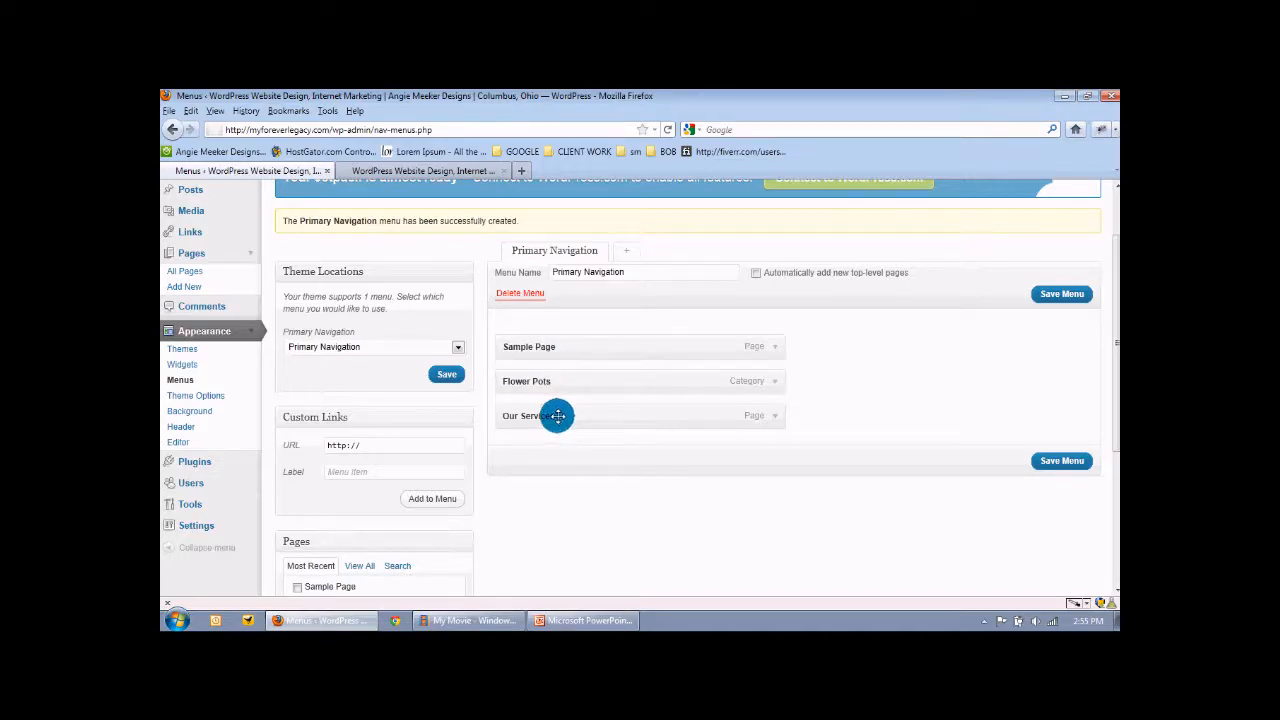
left_click_drag(558, 415, 580, 379)
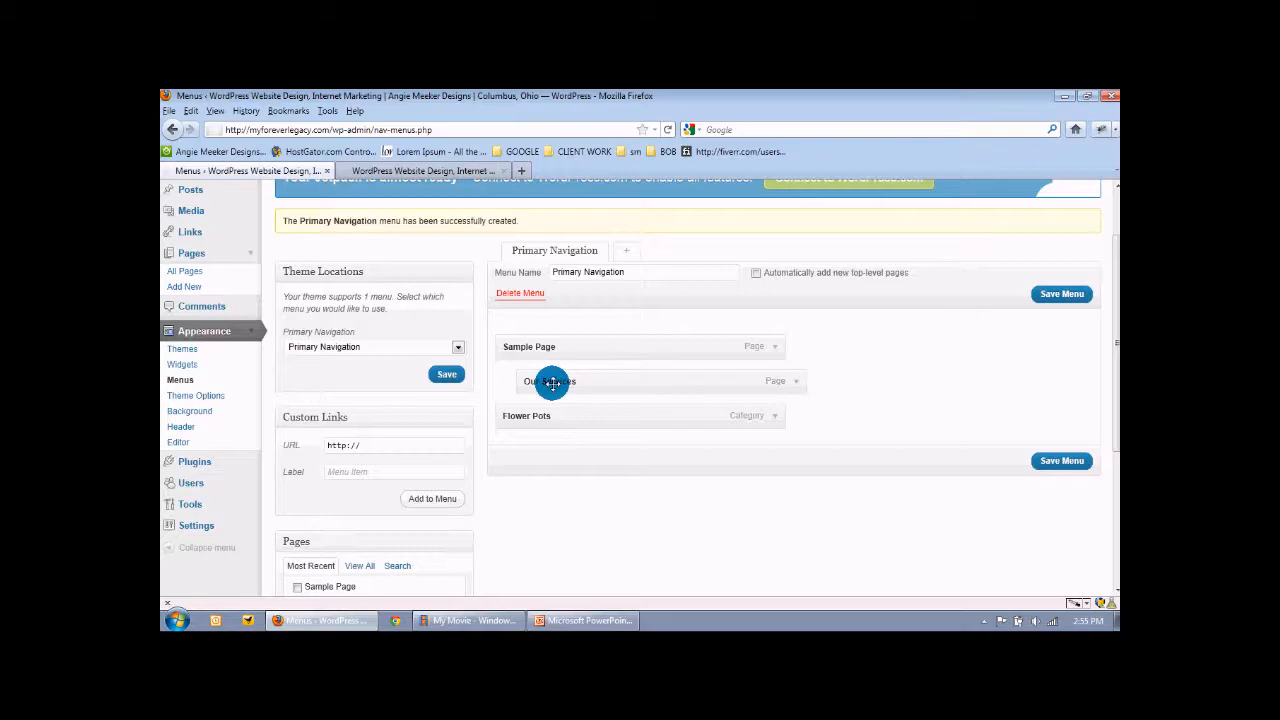
left_click_drag(540, 417, 598, 415)
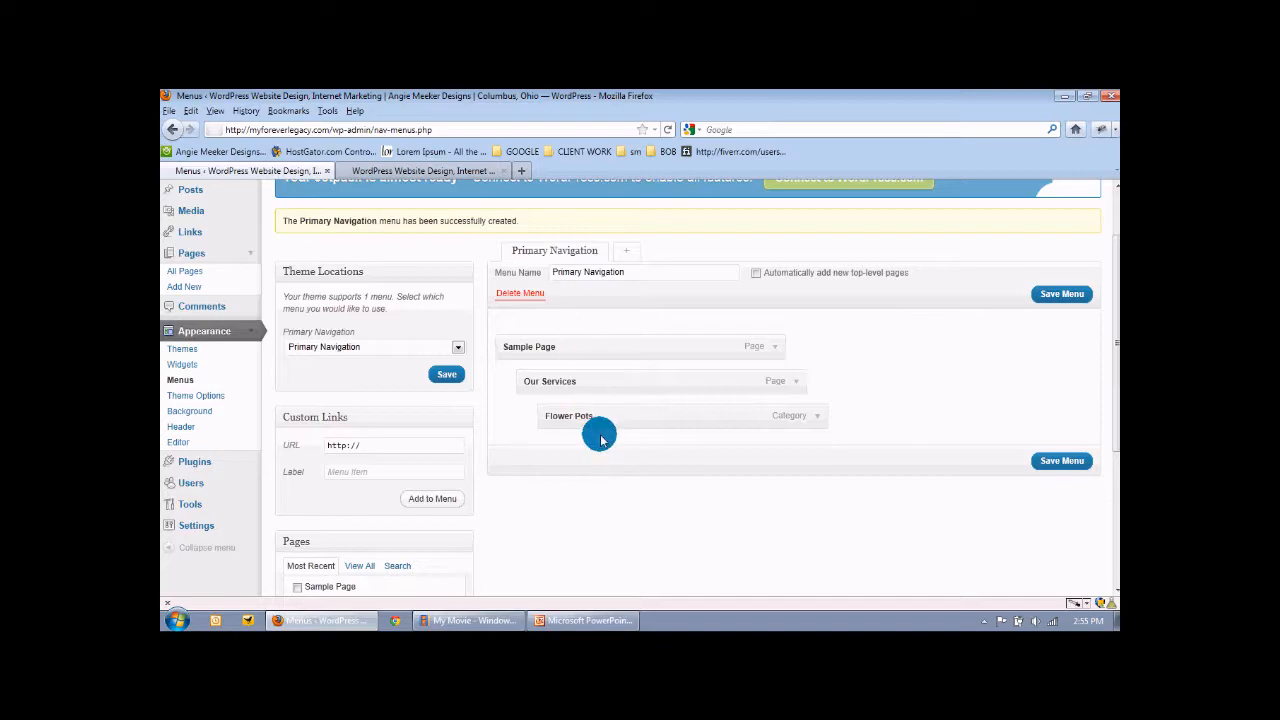
mouse_move(529, 422)
left_mouse_down()
mouse_move(514, 420)
mouse_move(530, 418)
left_mouse_up()
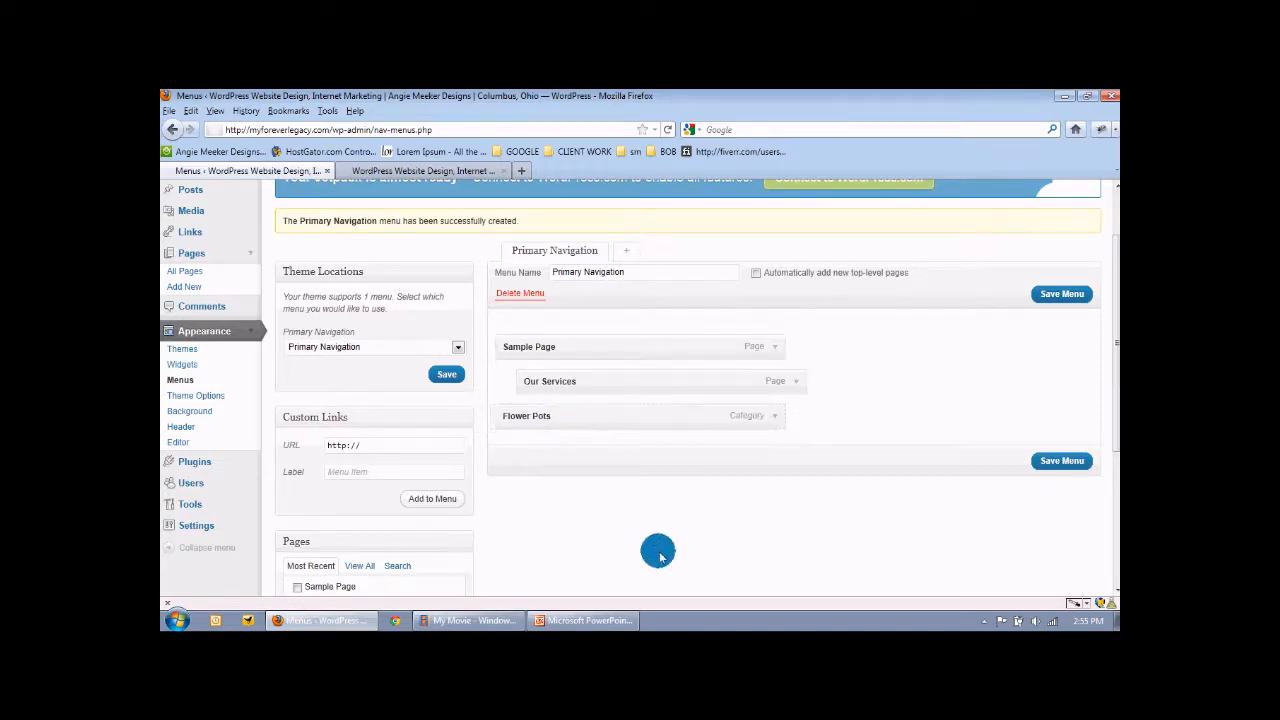
left_click(1053, 466)
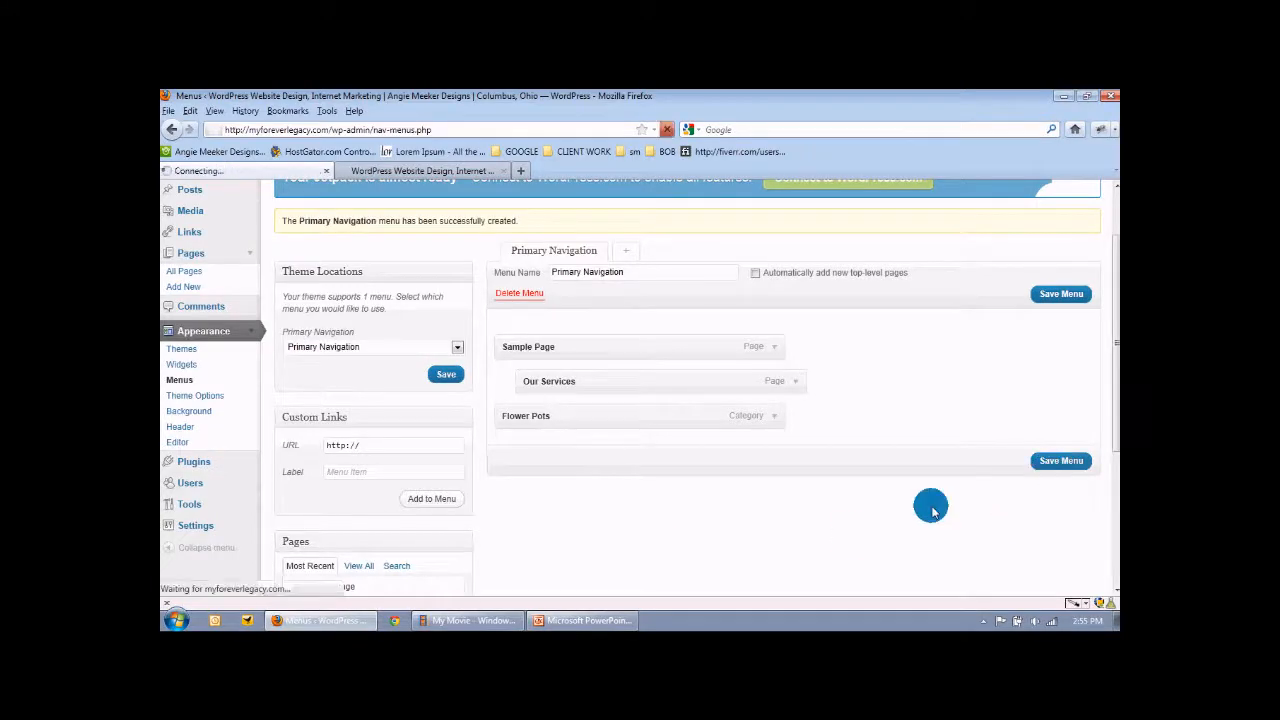
- Check on the live site how the saved navigation menu with its nested item appears
left_click(436, 174)
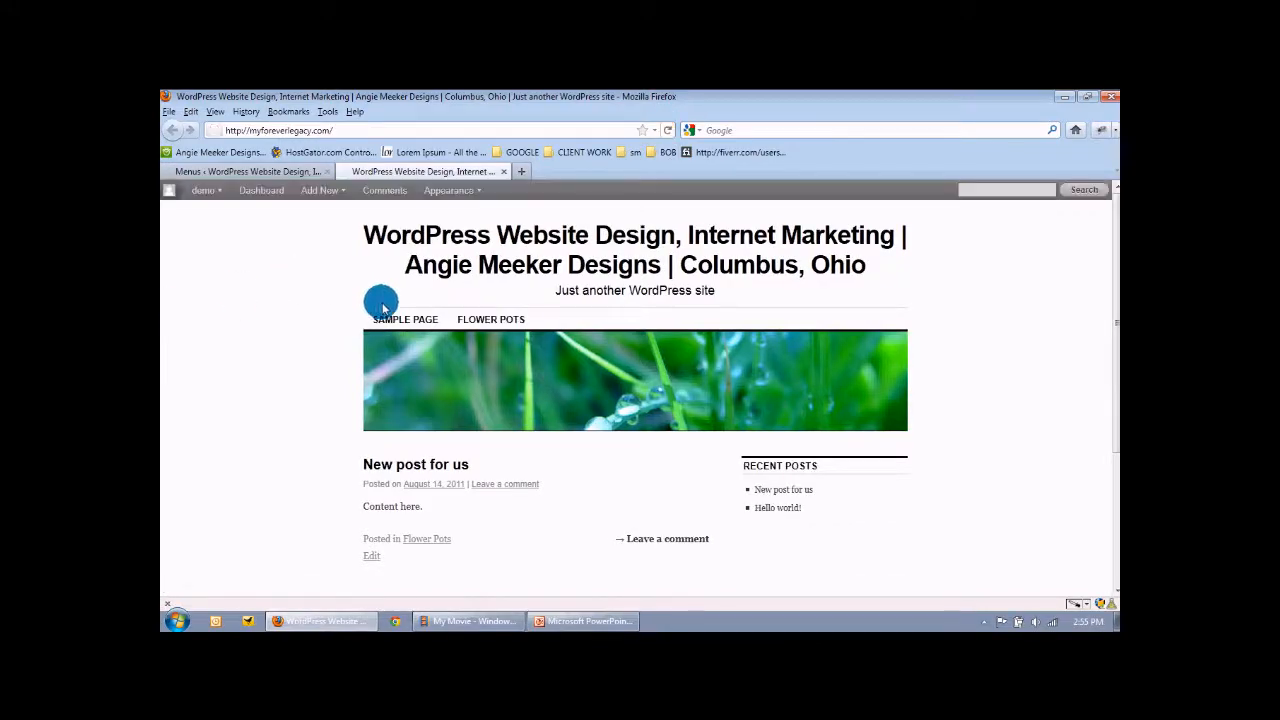
mouse_move(401, 325)
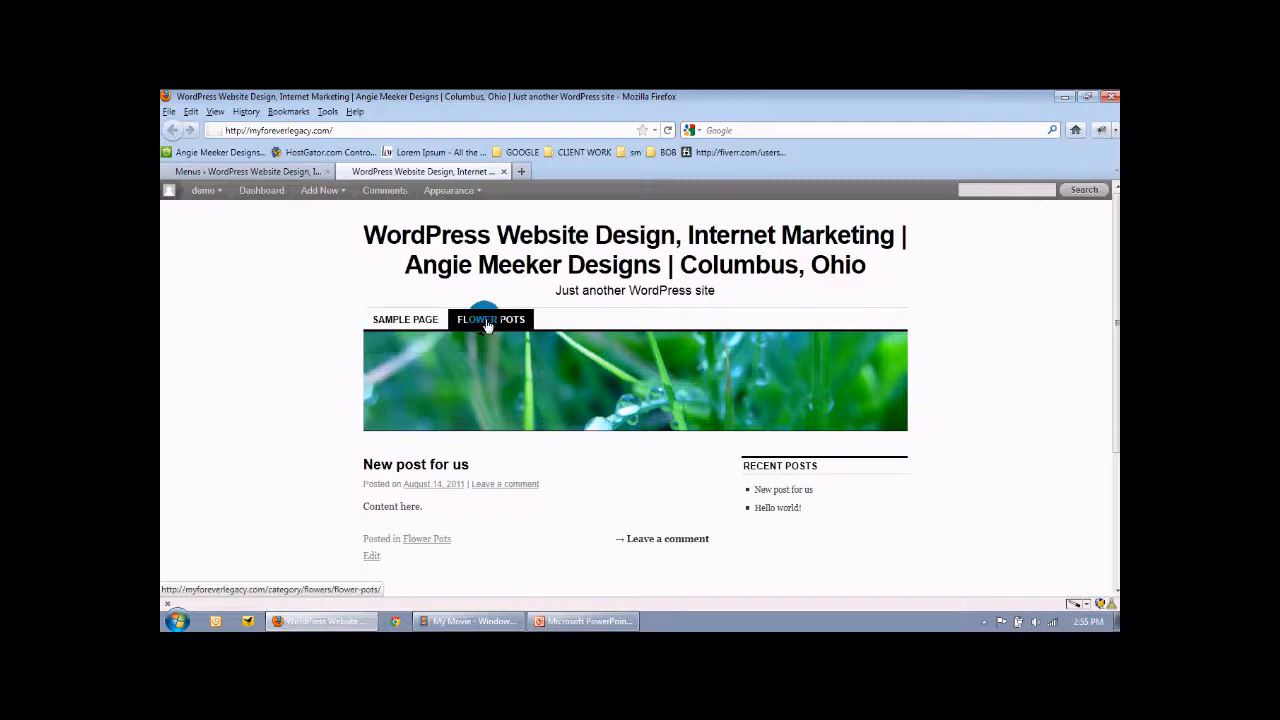
- Move Our Services up to the top level of the Primary Navigation menu, save it and reload the live site
left_click(251, 171)
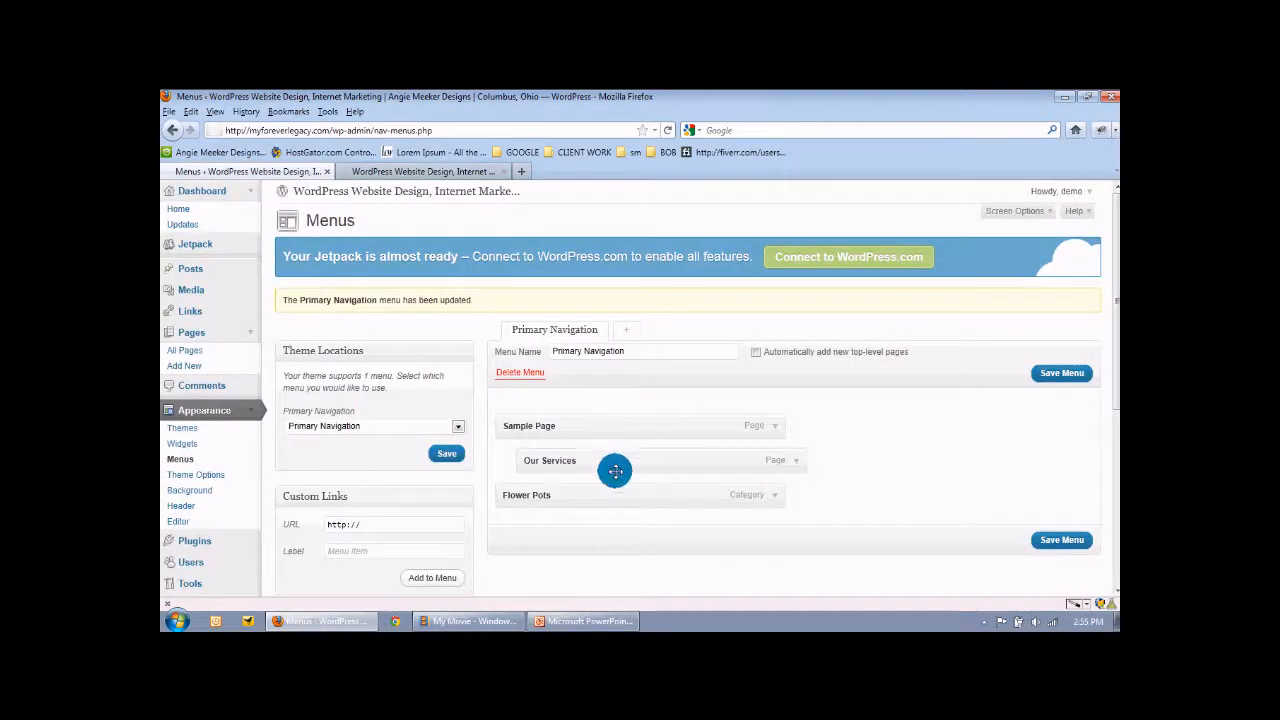
left_click_drag(560, 460, 530, 461)
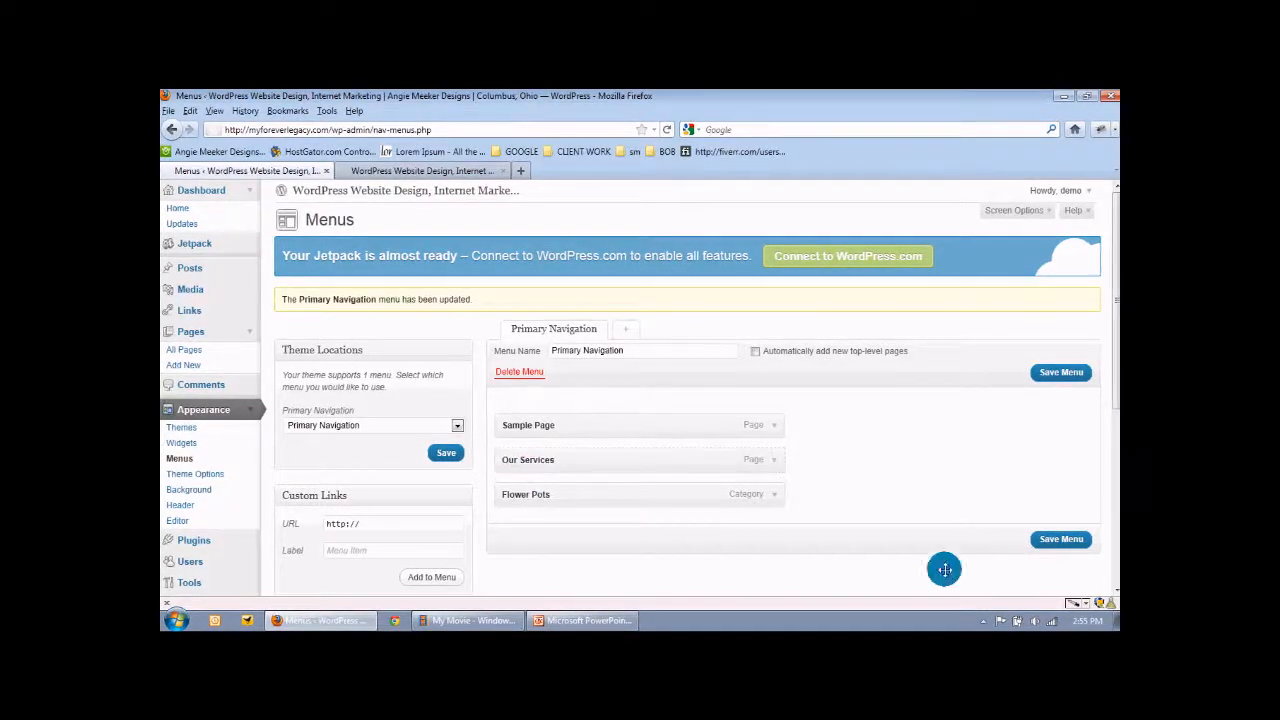
left_click(1043, 541)
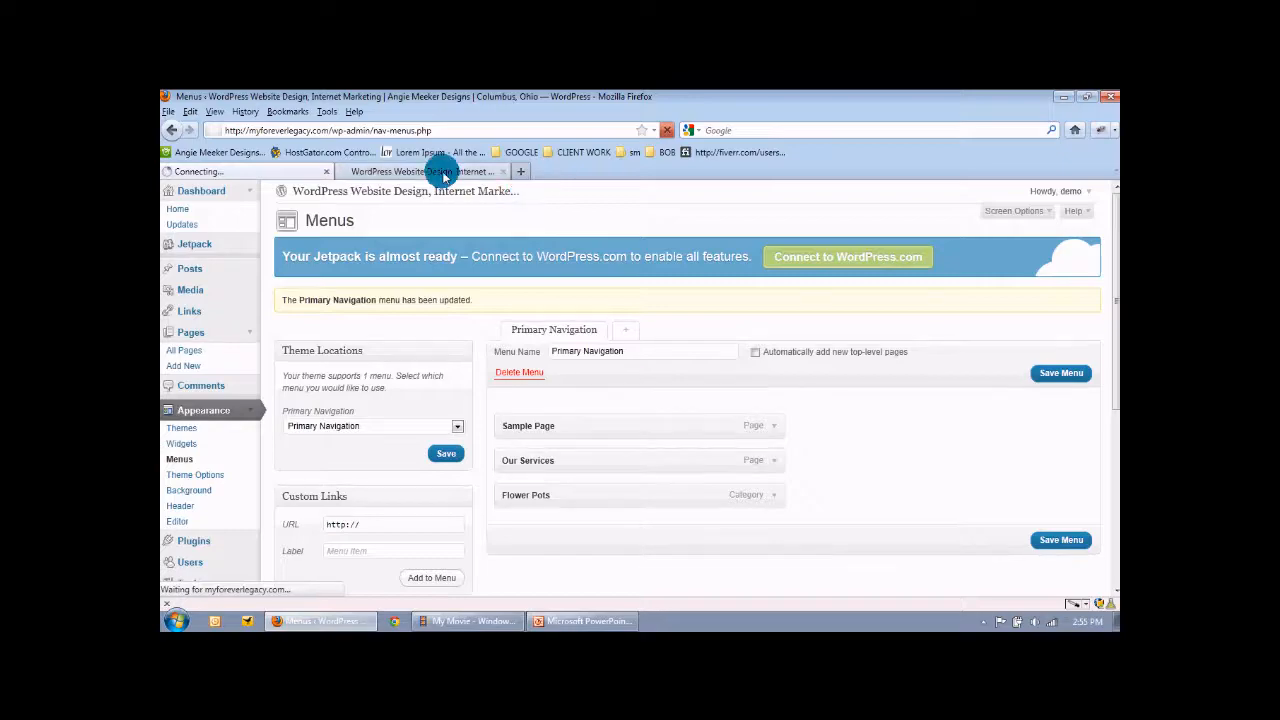
left_click(443, 171)
left_click(666, 131)
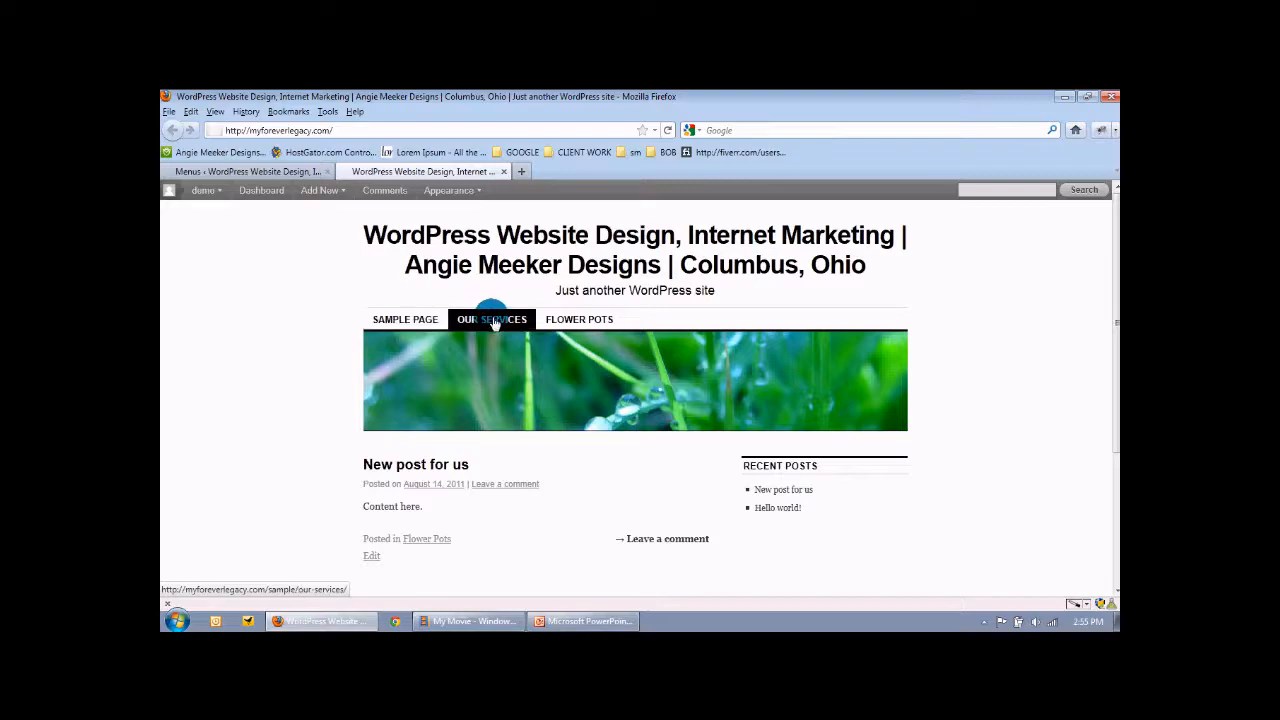
left_click(286, 168)
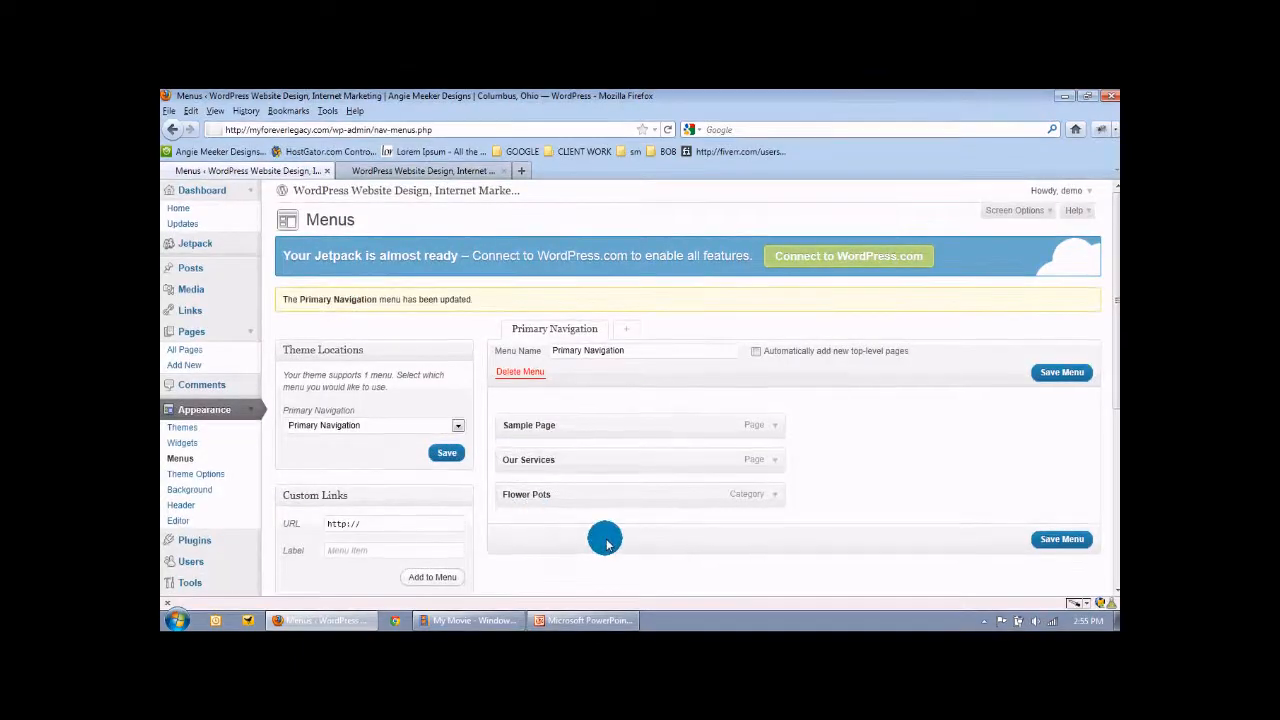
scroll(604, 537, "down", 2)
scroll(605, 537, "down", 2)
left_click(418, 368)
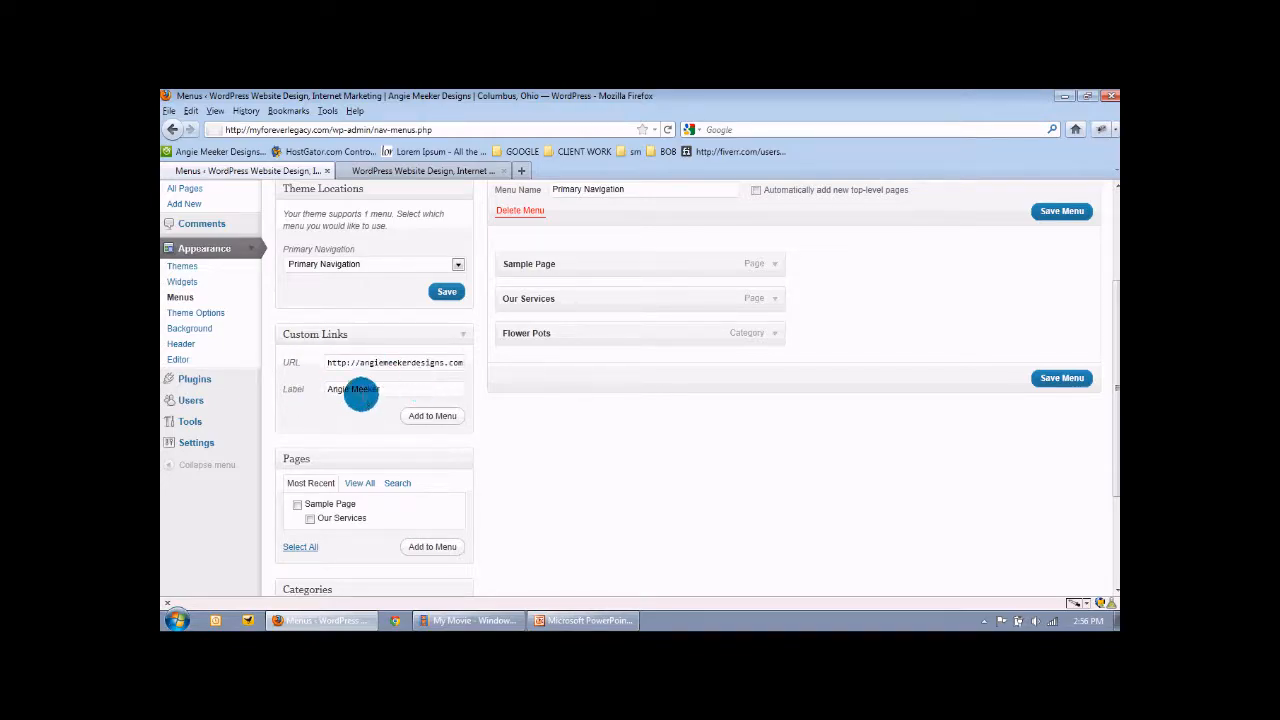
left_click(432, 415)
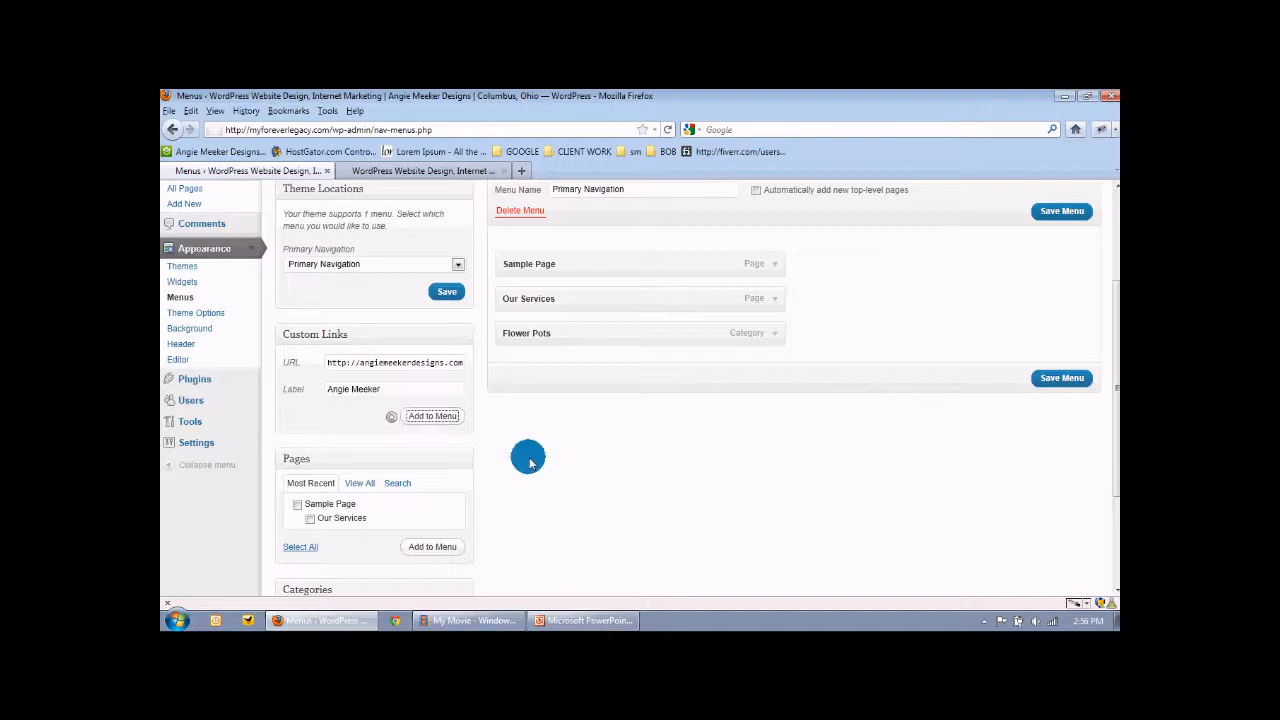
left_click(1045, 412)
left_click(409, 171)
left_click(667, 130)
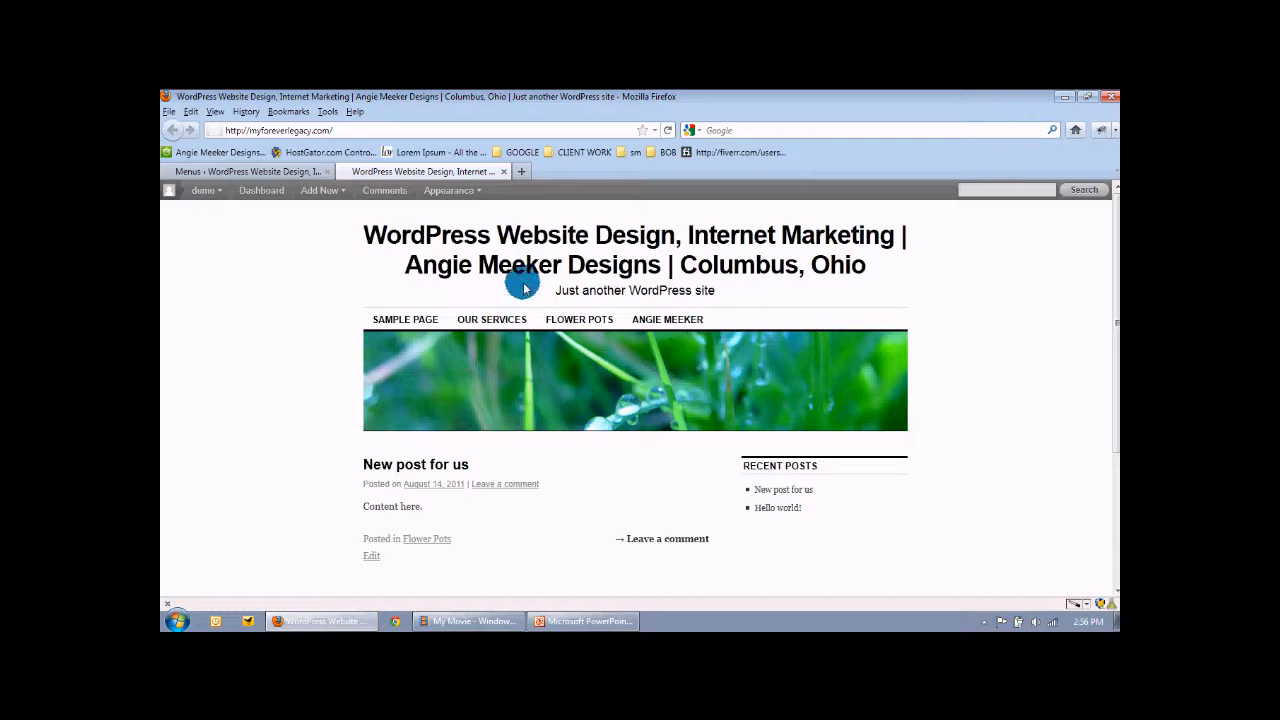
- Open the Widgets page in a separate browser tab and add a Custom Menu widget to the Primary Widget Area
left_click(289, 172)
right_click(193, 246)
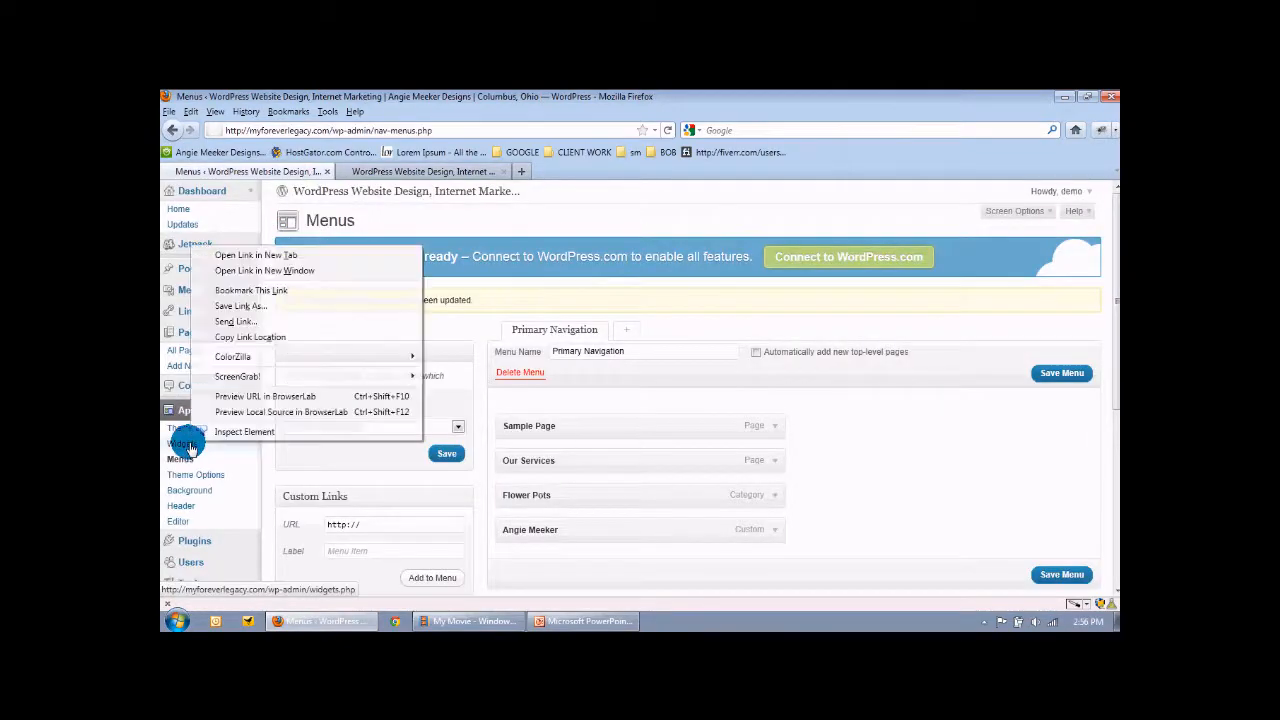
left_click(283, 257)
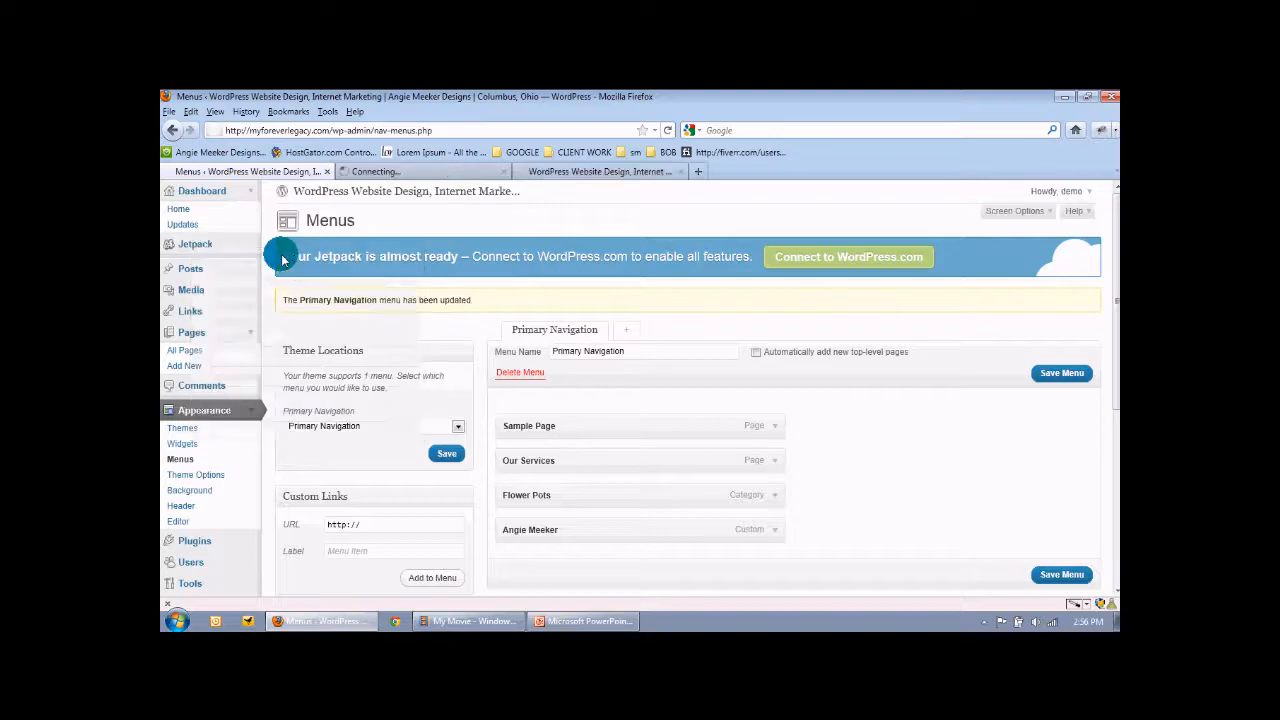
left_click(409, 175)
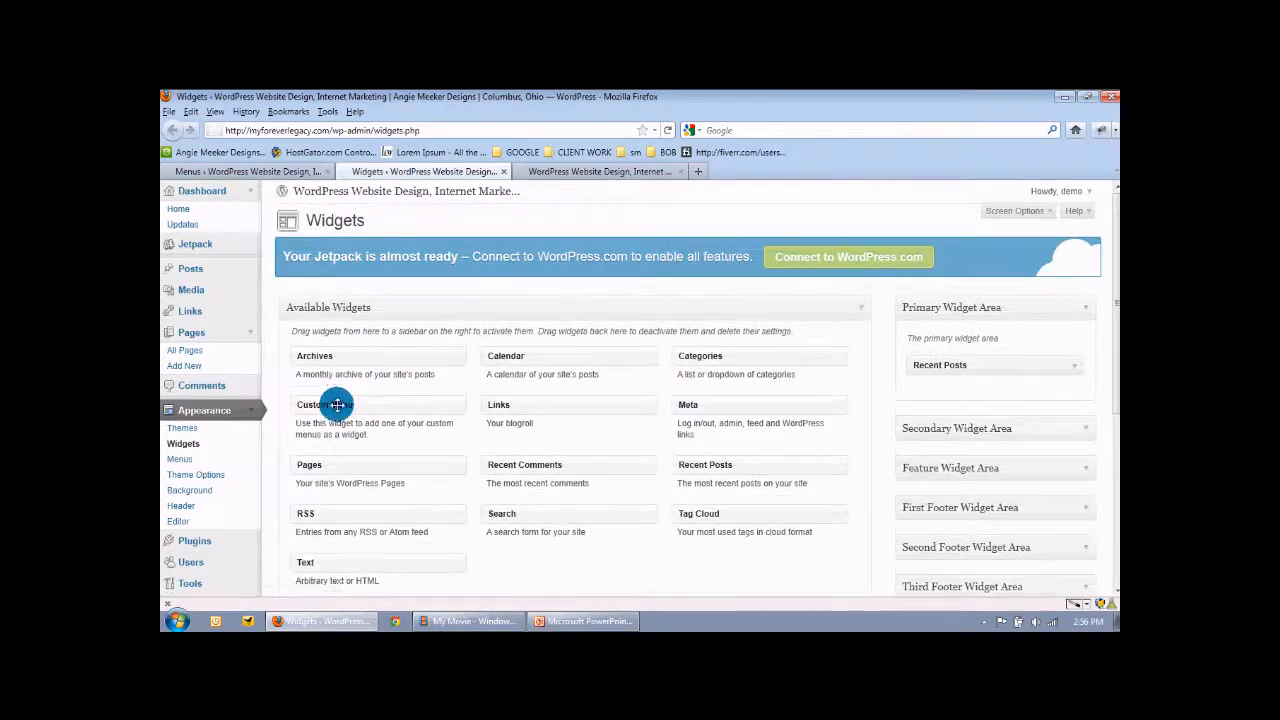
left_click_drag(337, 405, 952, 393)
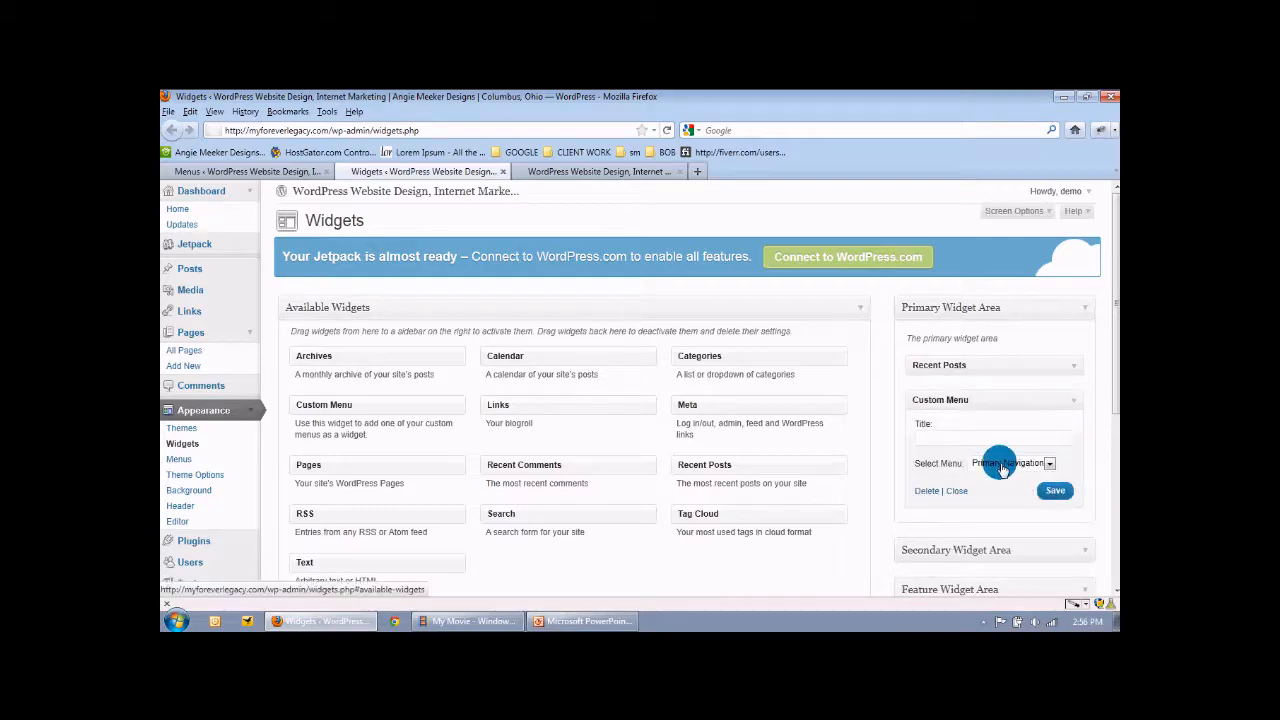
left_click(1043, 460)
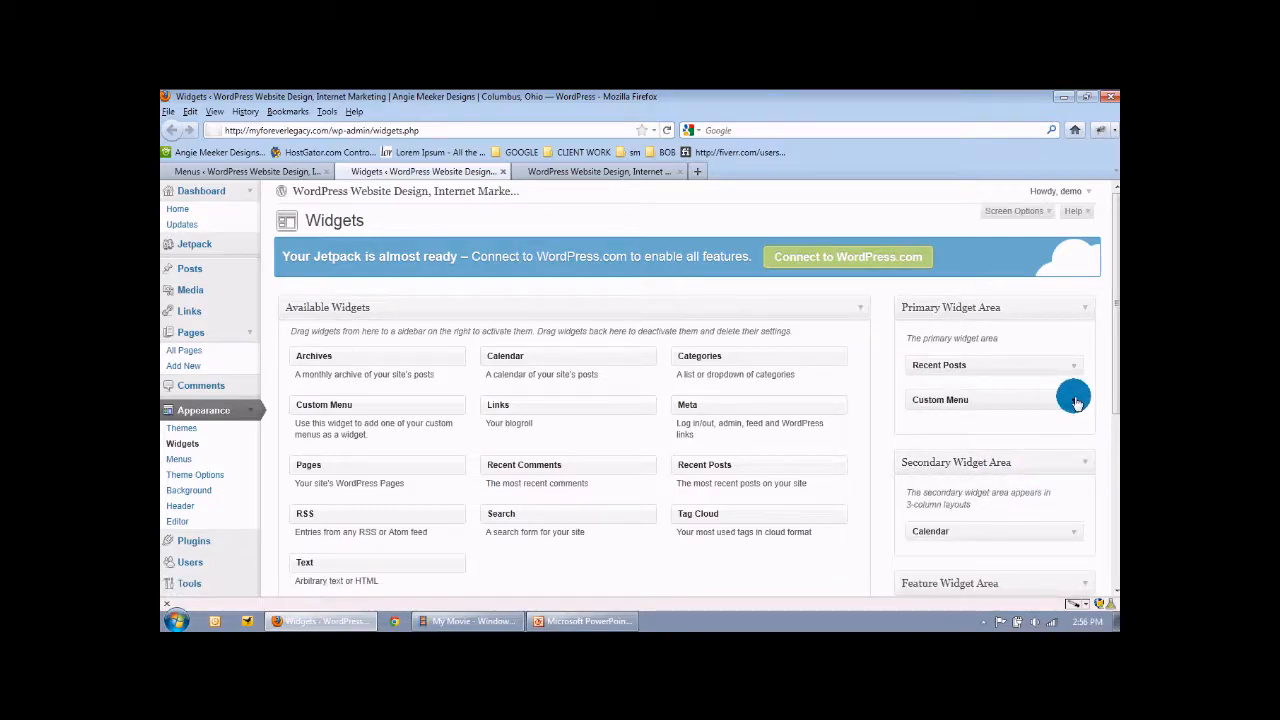
- Set the Custom Menu widget to show Primary Navigation under the title Explore and save it
left_click(1075, 401)
left_click(1025, 464)
left_click(1010, 480)
left_click(955, 437)
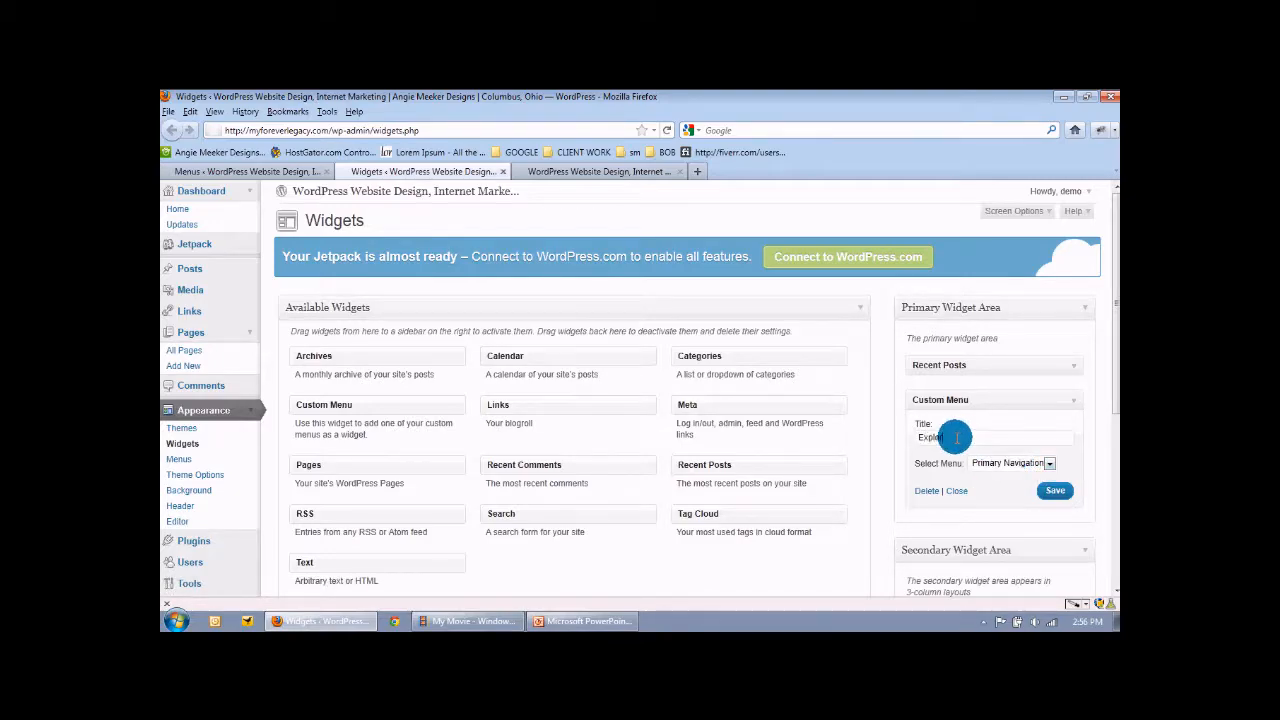
left_click(1060, 492)
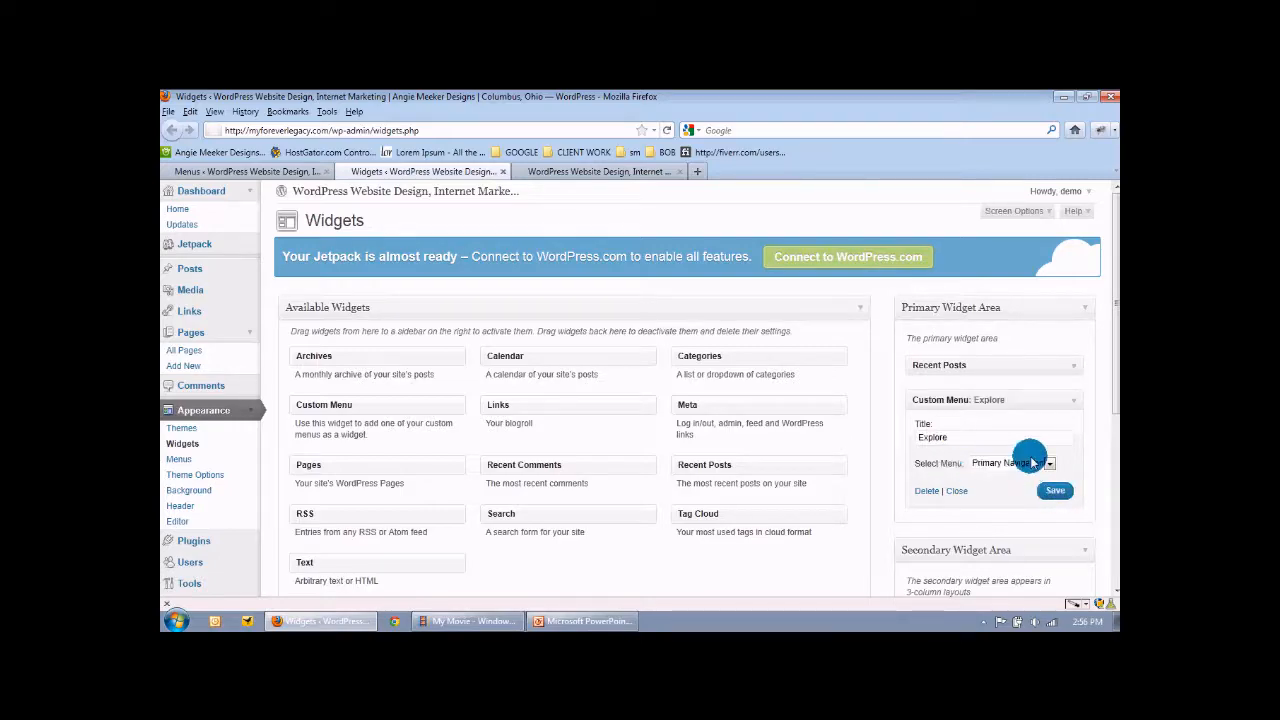
left_click(237, 172)
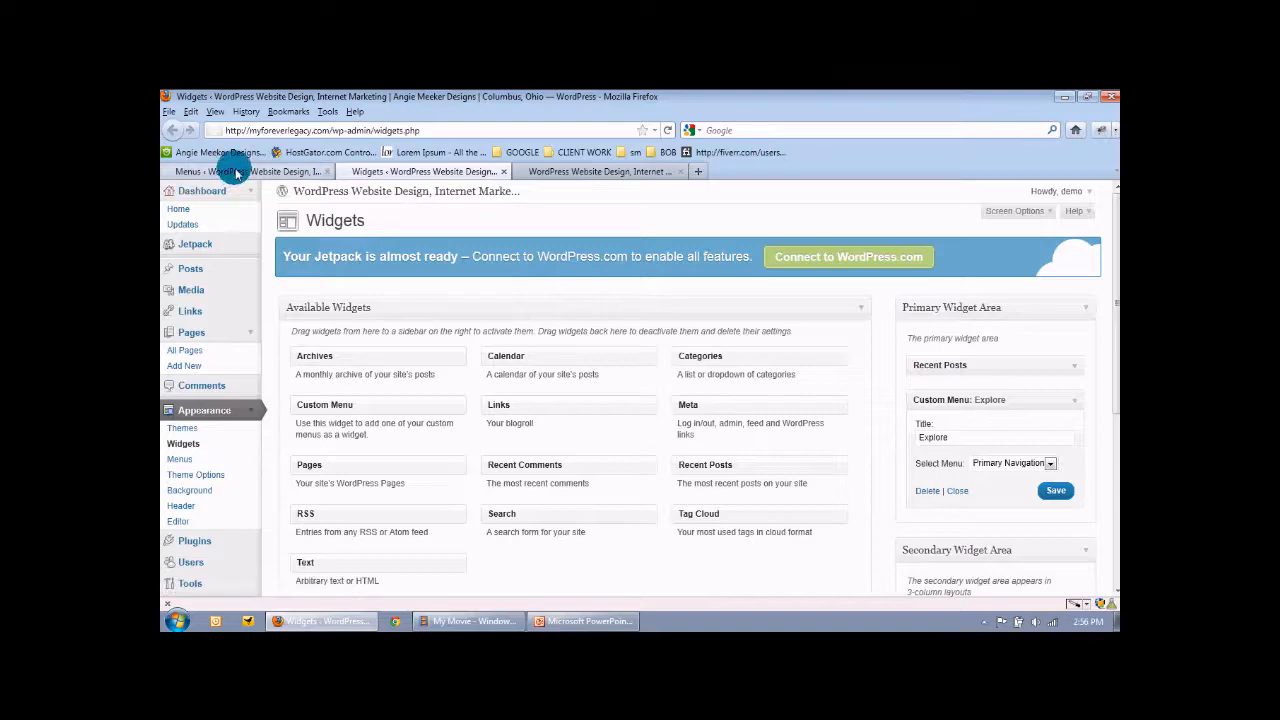
left_click(629, 330)
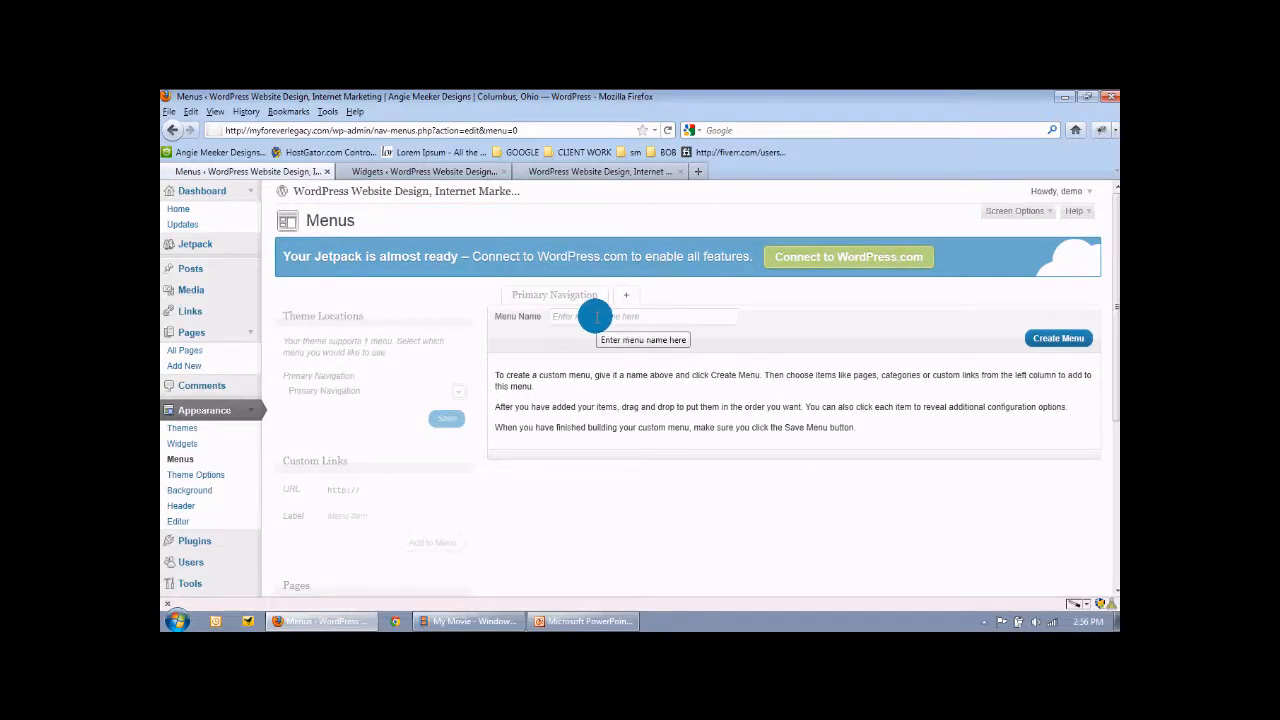
left_click(555, 295)
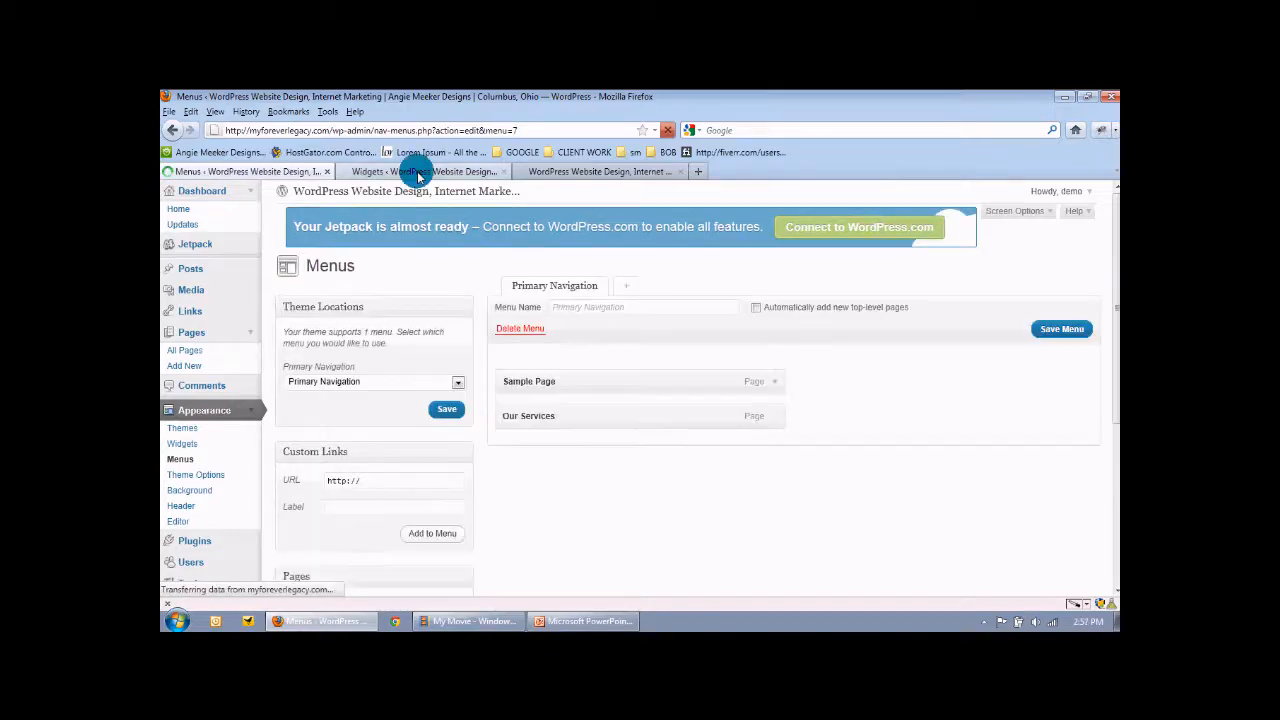
- Look over the live site's navigation bar, posts and sidebar as places where menus can be shown
left_click(528, 173)
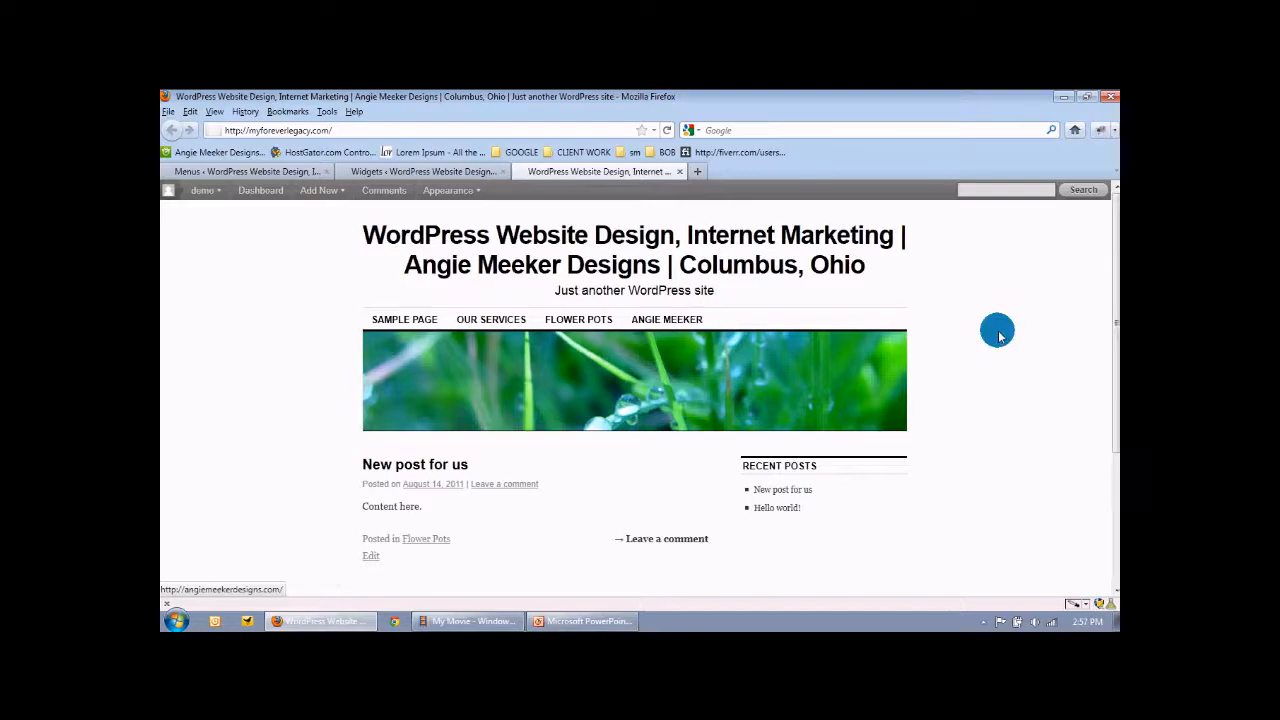
scroll(1005, 338, "down", 2)
scroll(1005, 338, "down", 2)
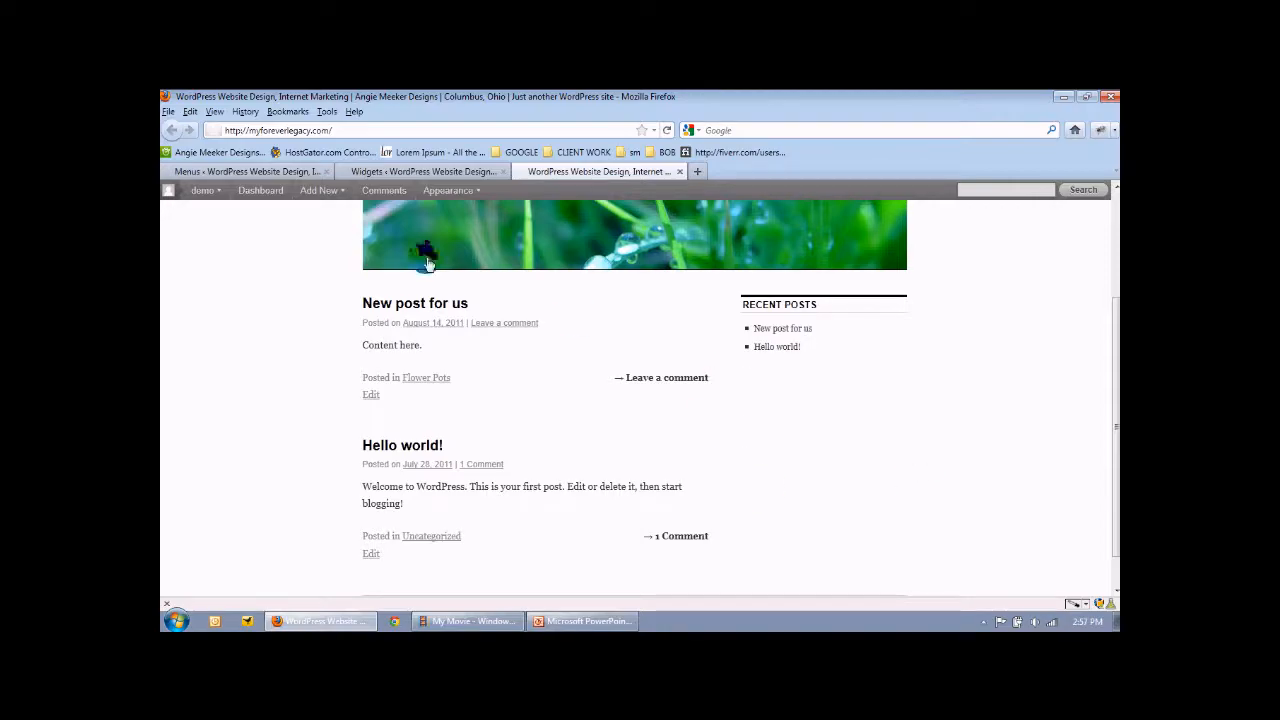
- Create an additional menu named New Menu and look over the custom links, pages and categories it can take
left_click(290, 171)
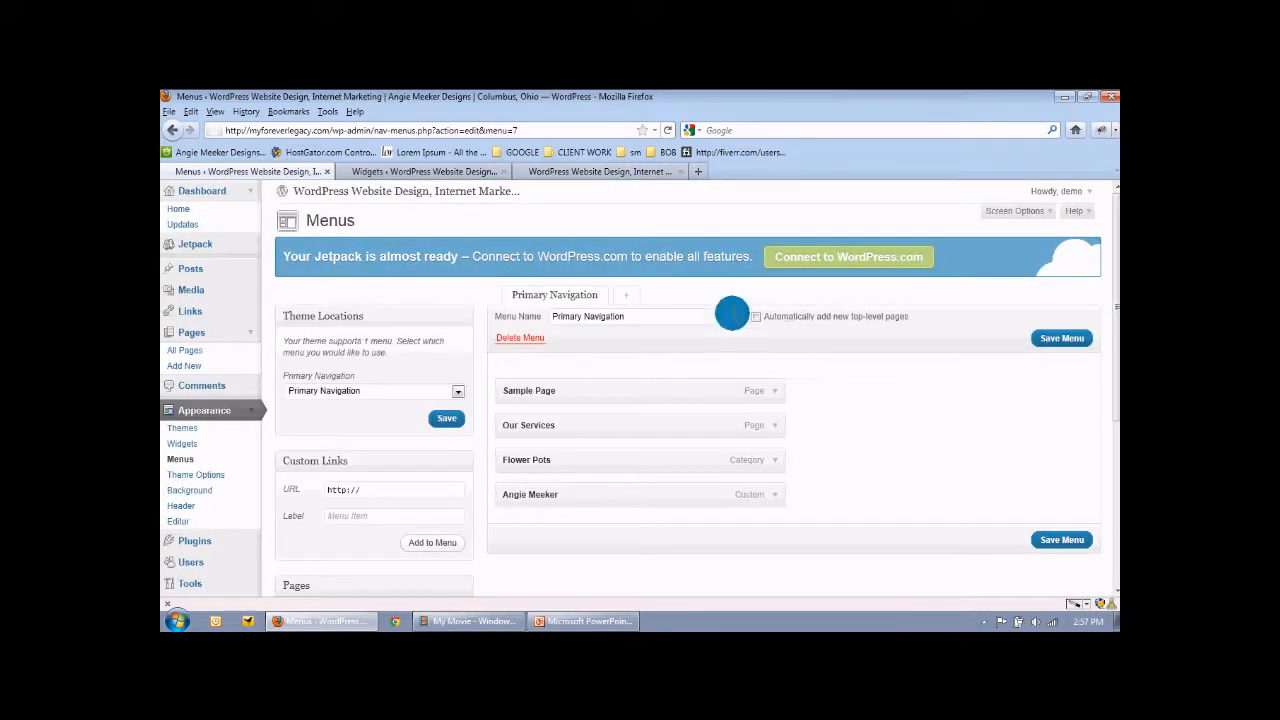
left_click(627, 297)
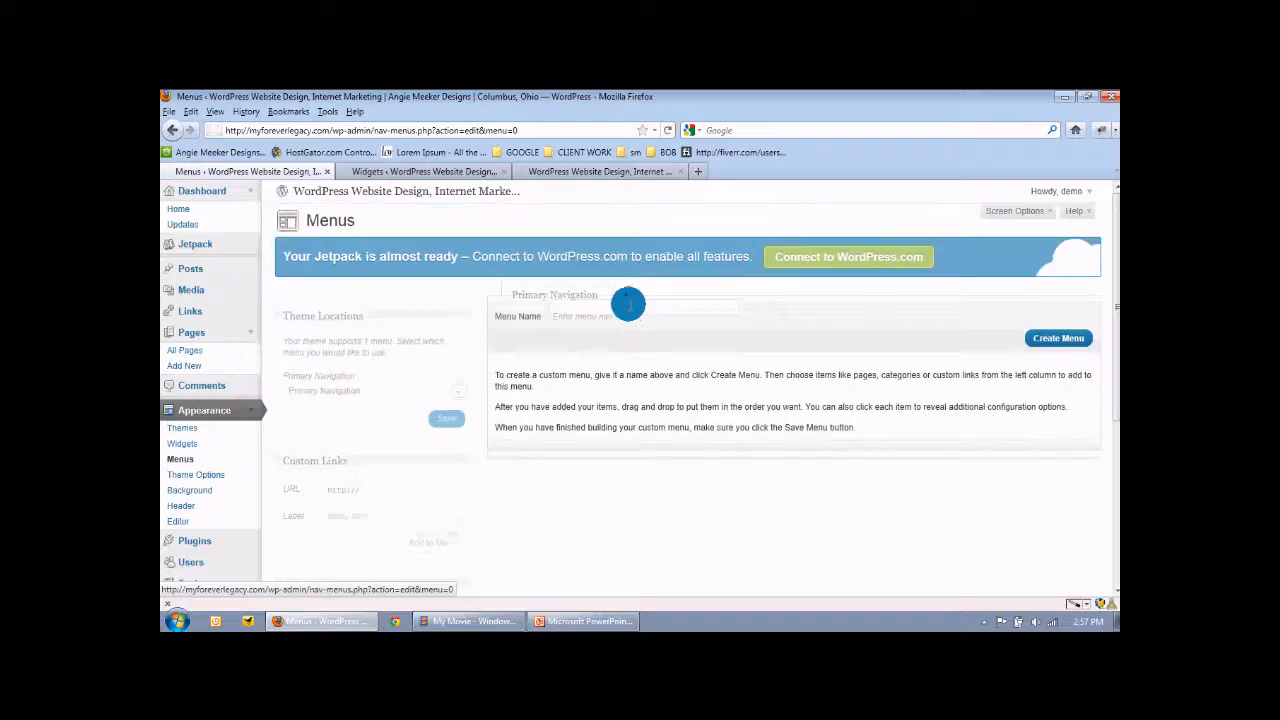
left_click(628, 313)
type("New Menu")
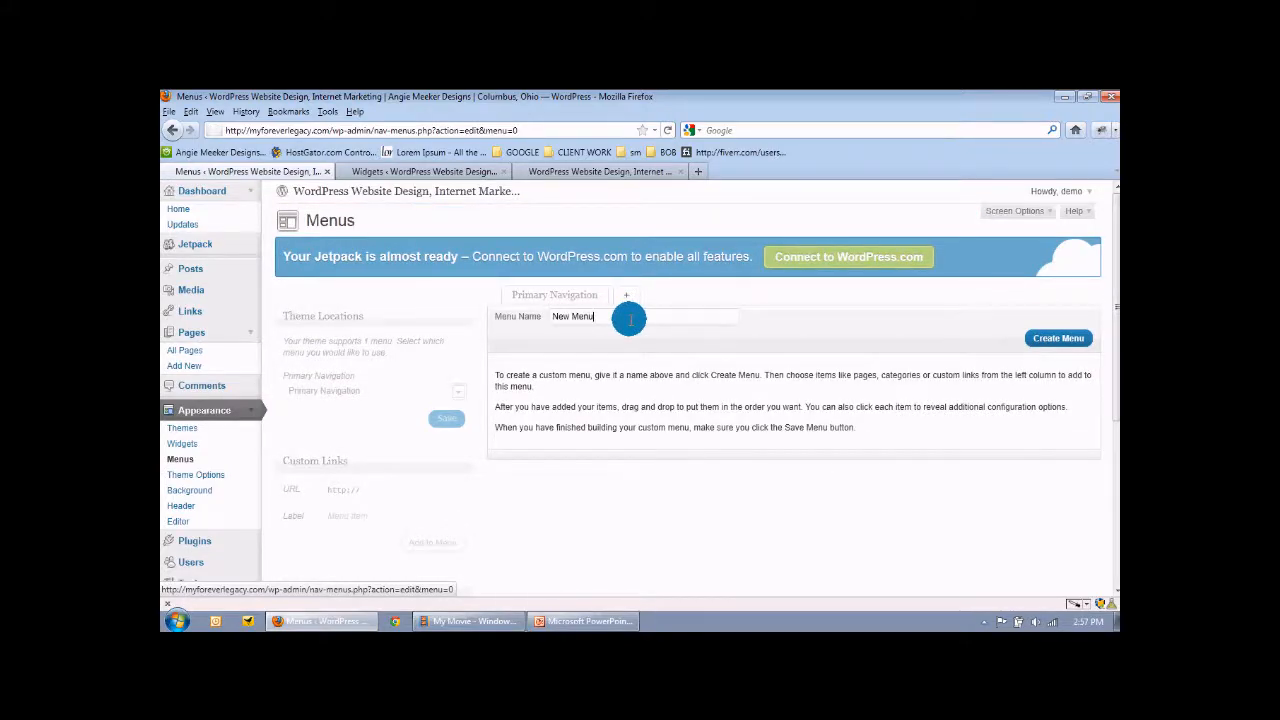
left_click(1057, 340)
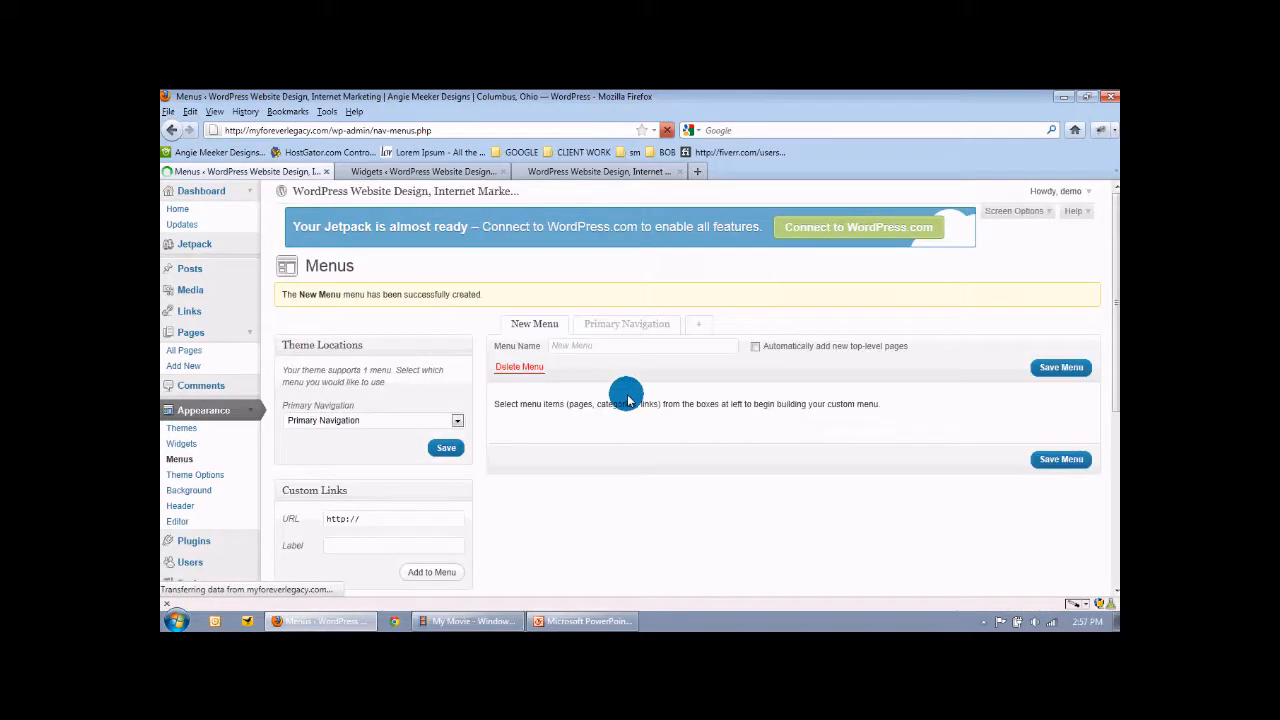
scroll(626, 400, "down", 4)
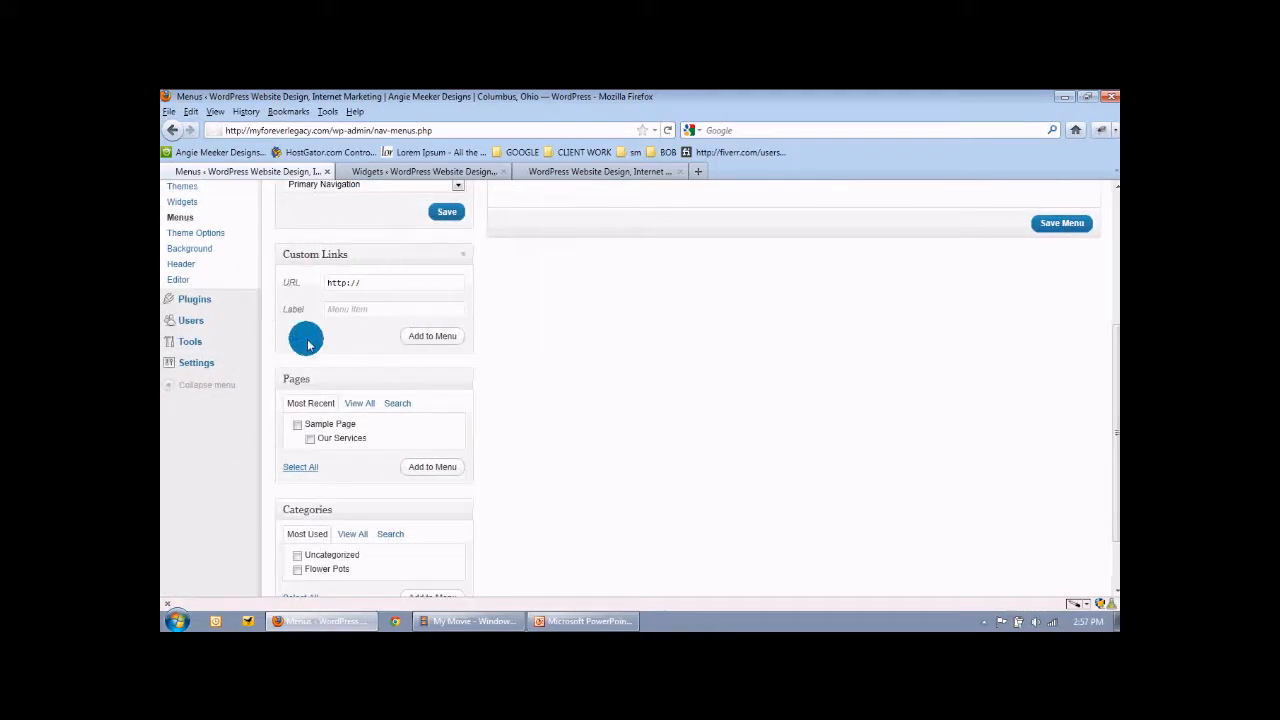
scroll(503, 440, "down", 2)
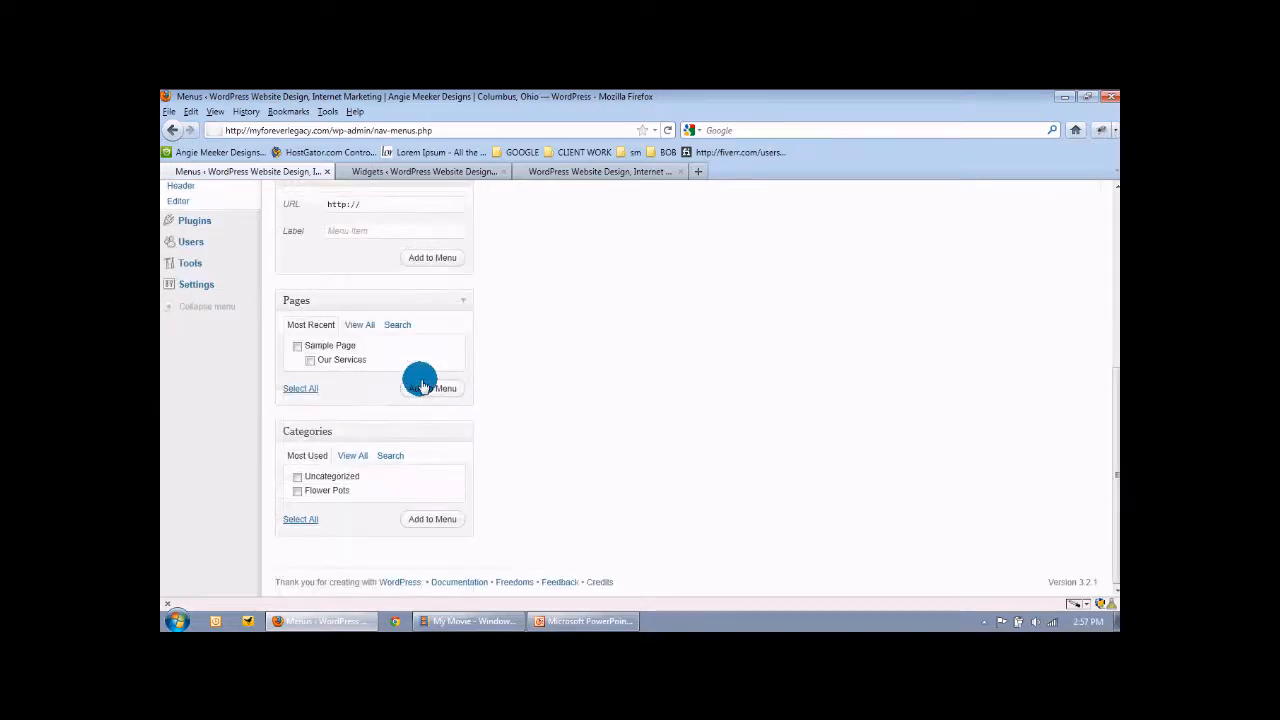
scroll(686, 520, "up", 4)
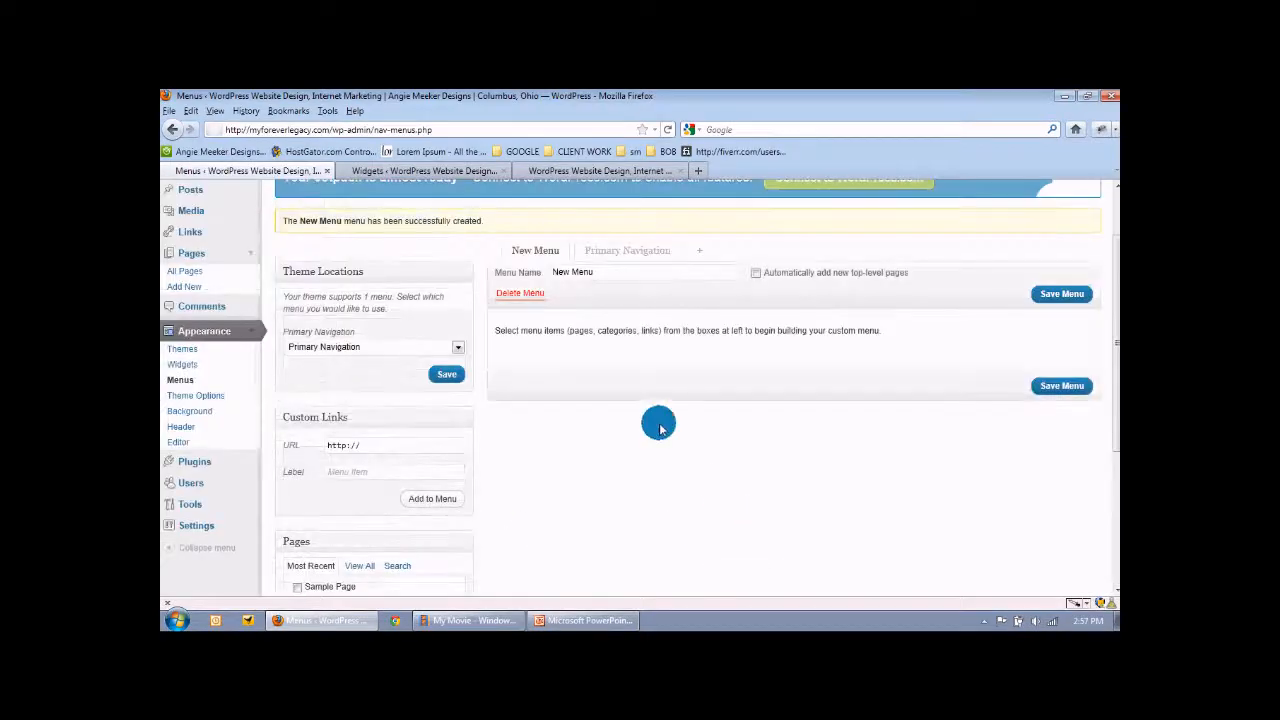
- Check which menus the Explore widget can display and view the sidebar area on the live site
left_click(447, 171)
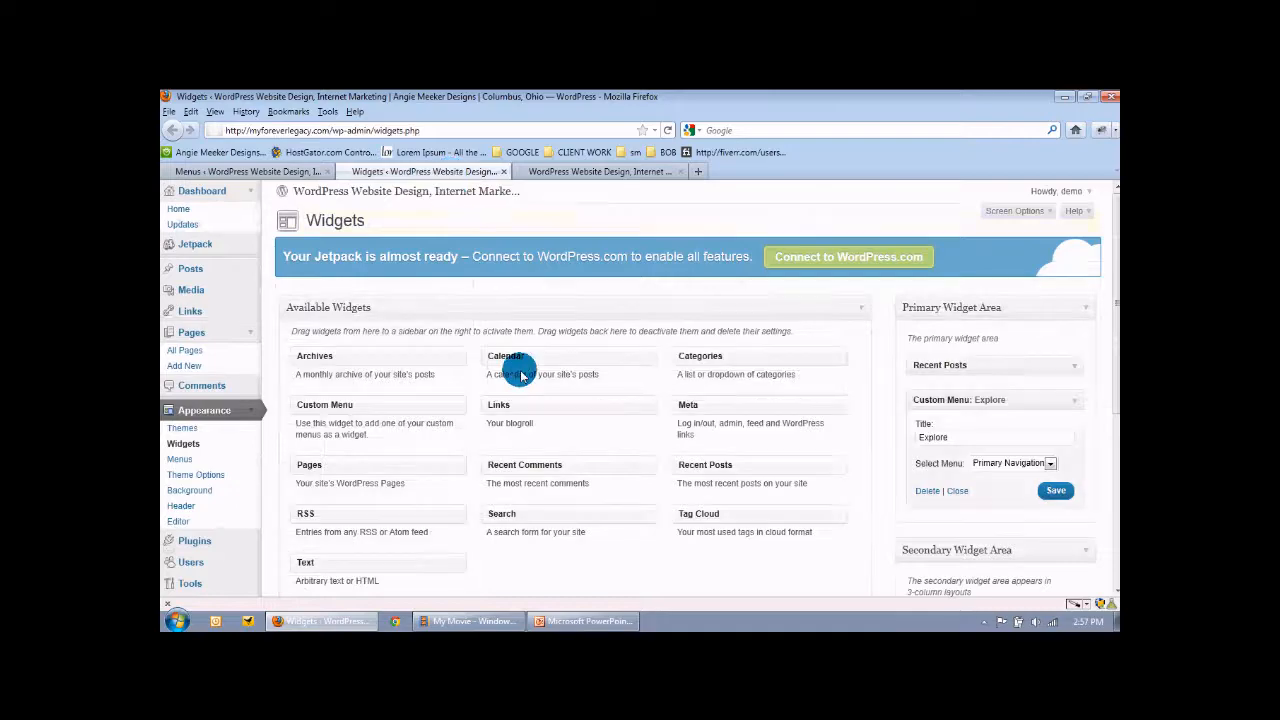
left_click(1035, 463)
left_click(1008, 480)
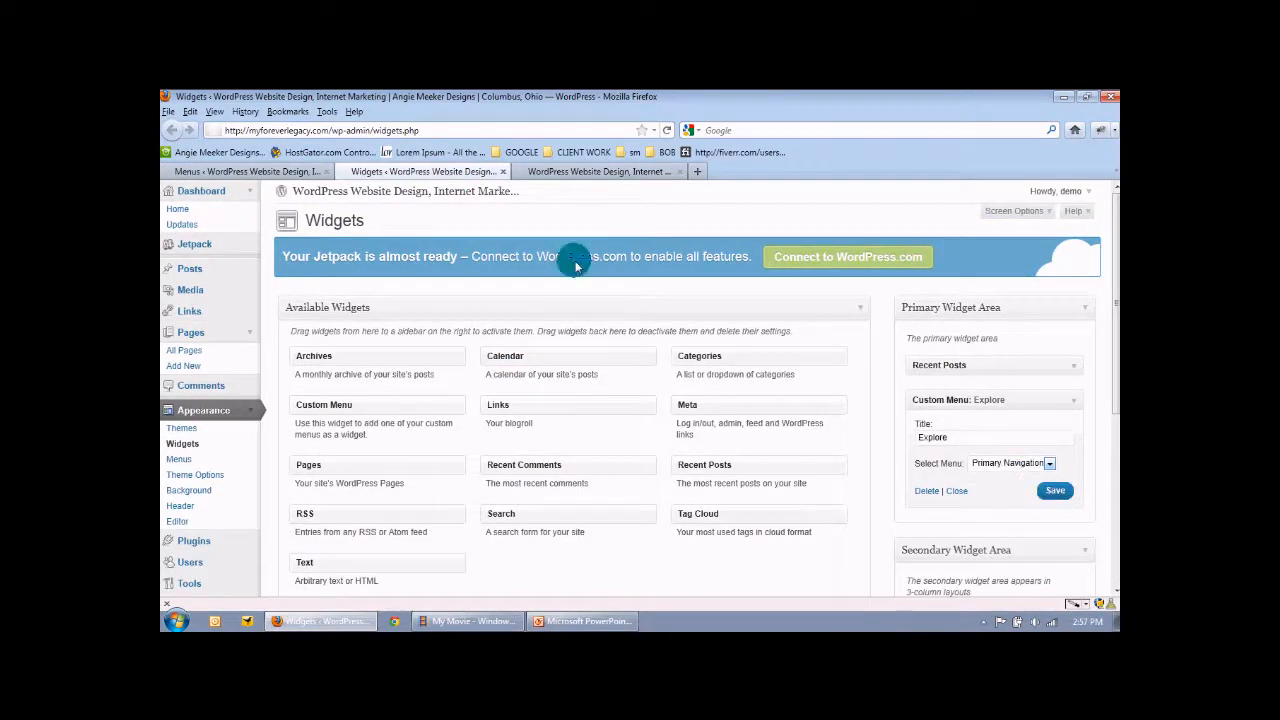
left_click(573, 174)
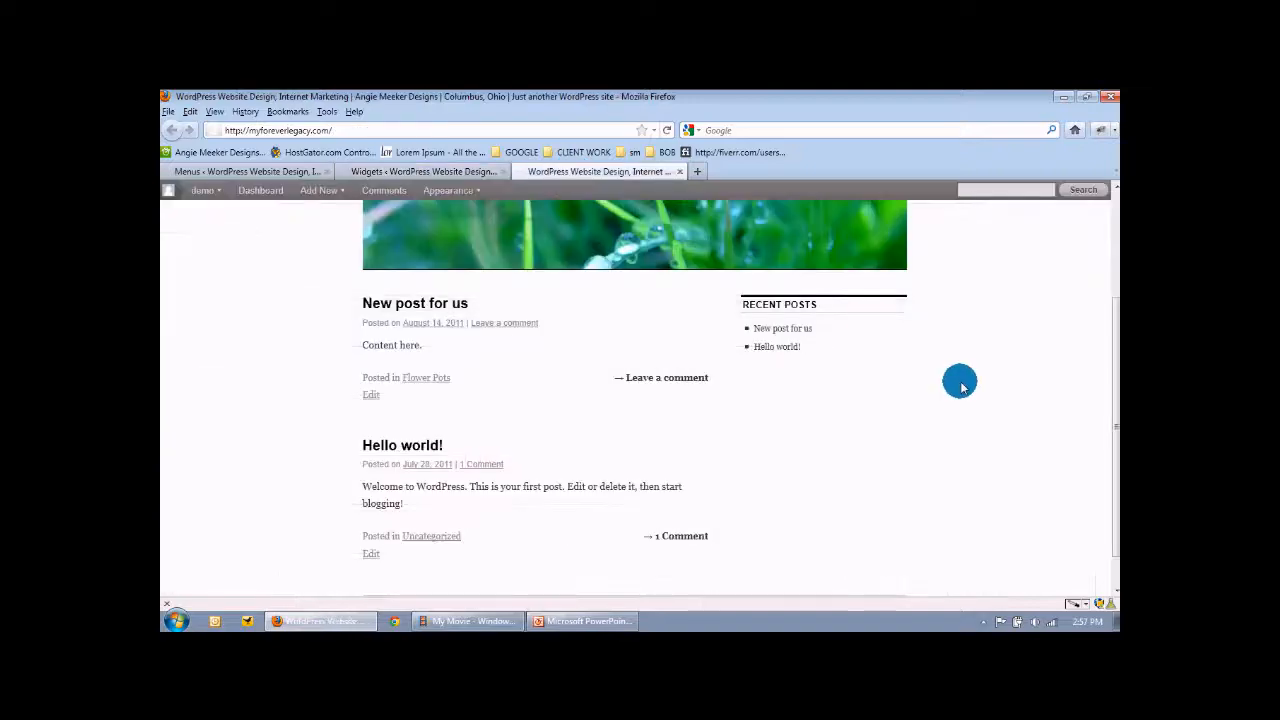
- Open the Coraline theme's options page from the site administration
left_click(258, 172)
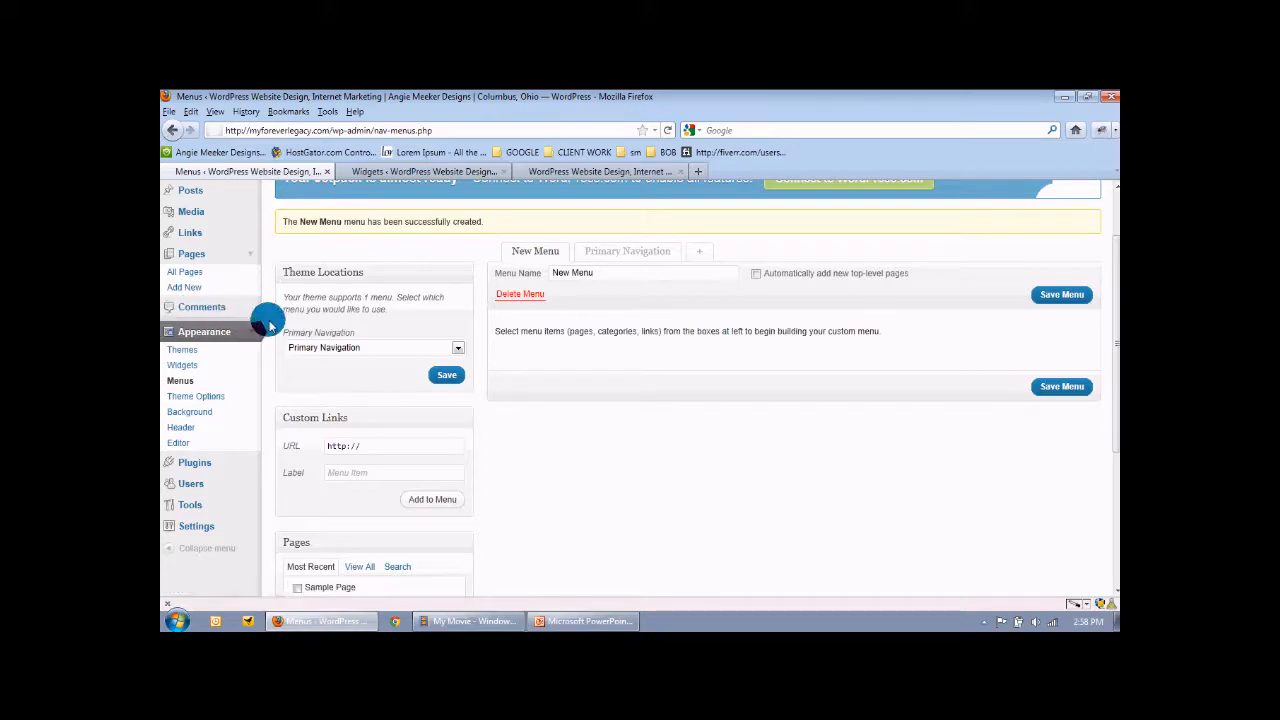
scroll(268, 322, "down", 2)
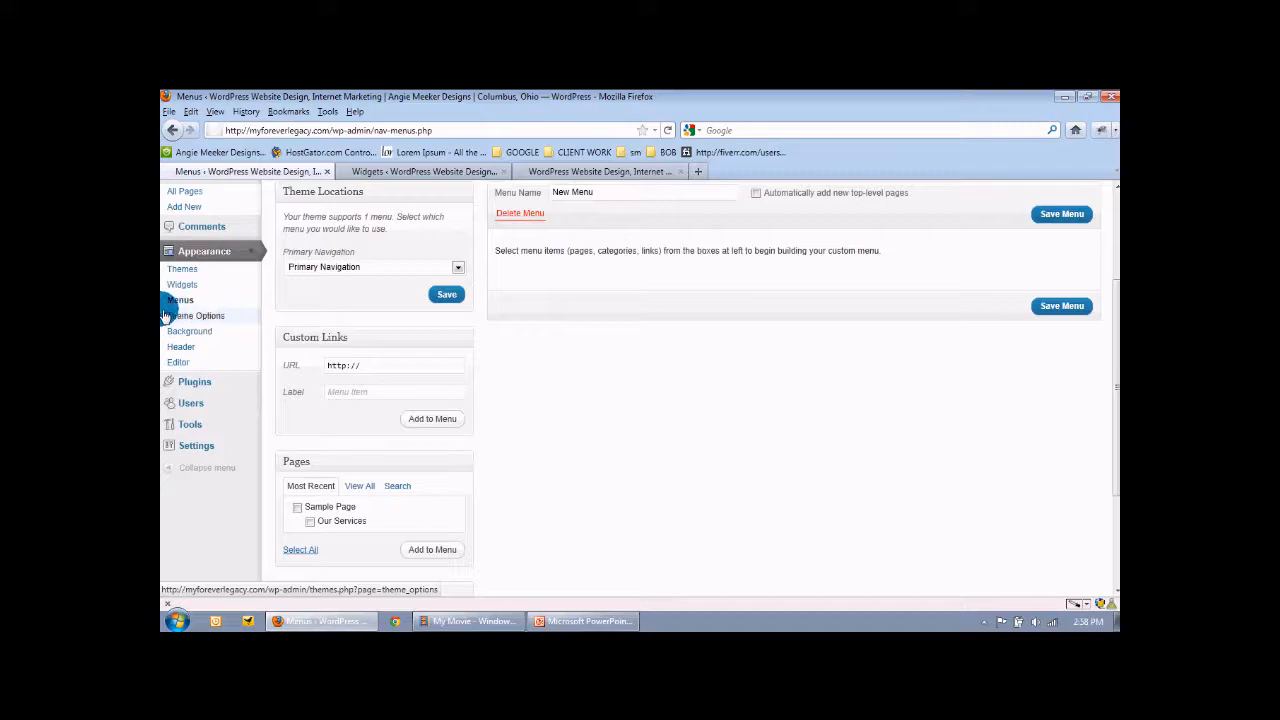
left_click(228, 318)
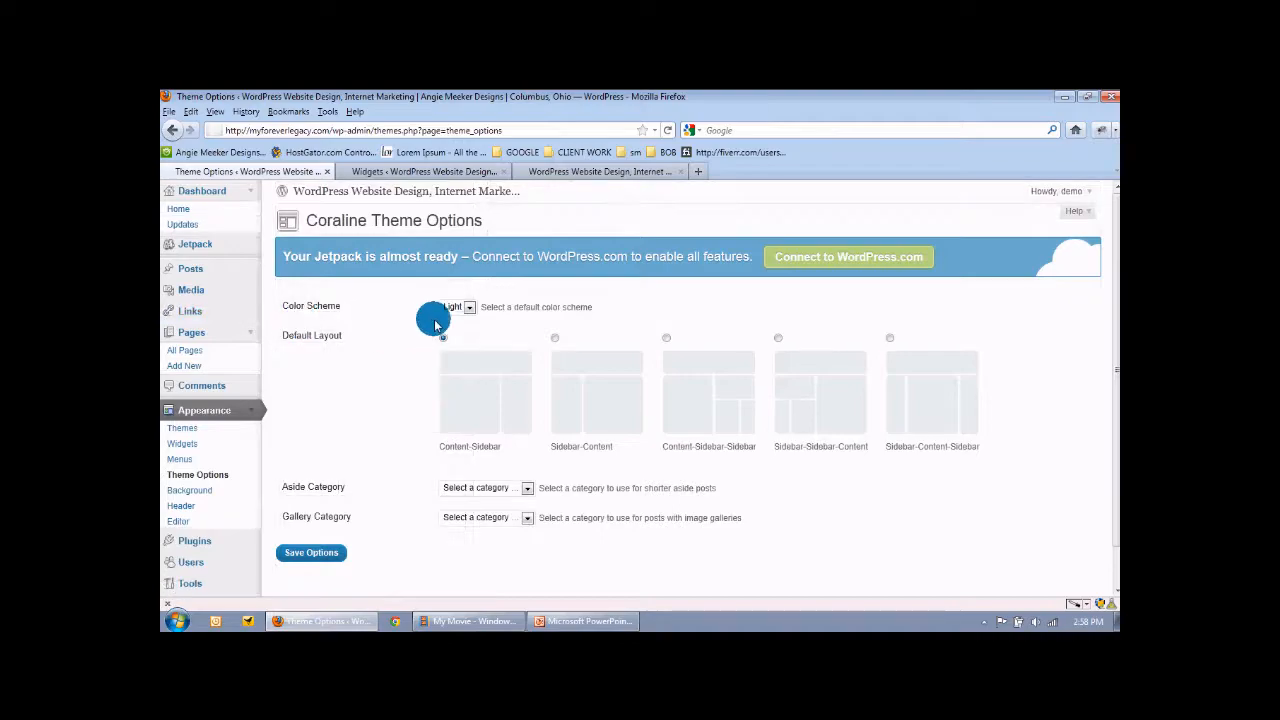
- Set the Coraline color scheme to Dark, look over the aside category choices and save the theme options
left_click(470, 308)
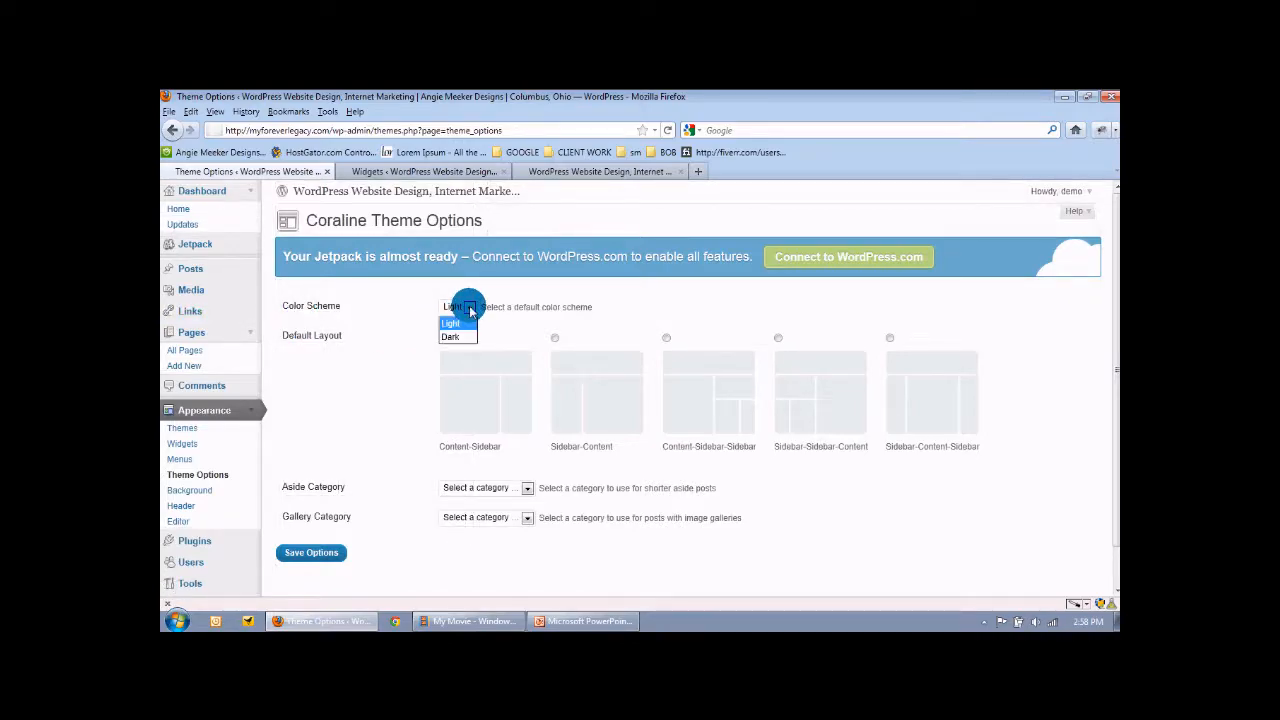
left_click(458, 337)
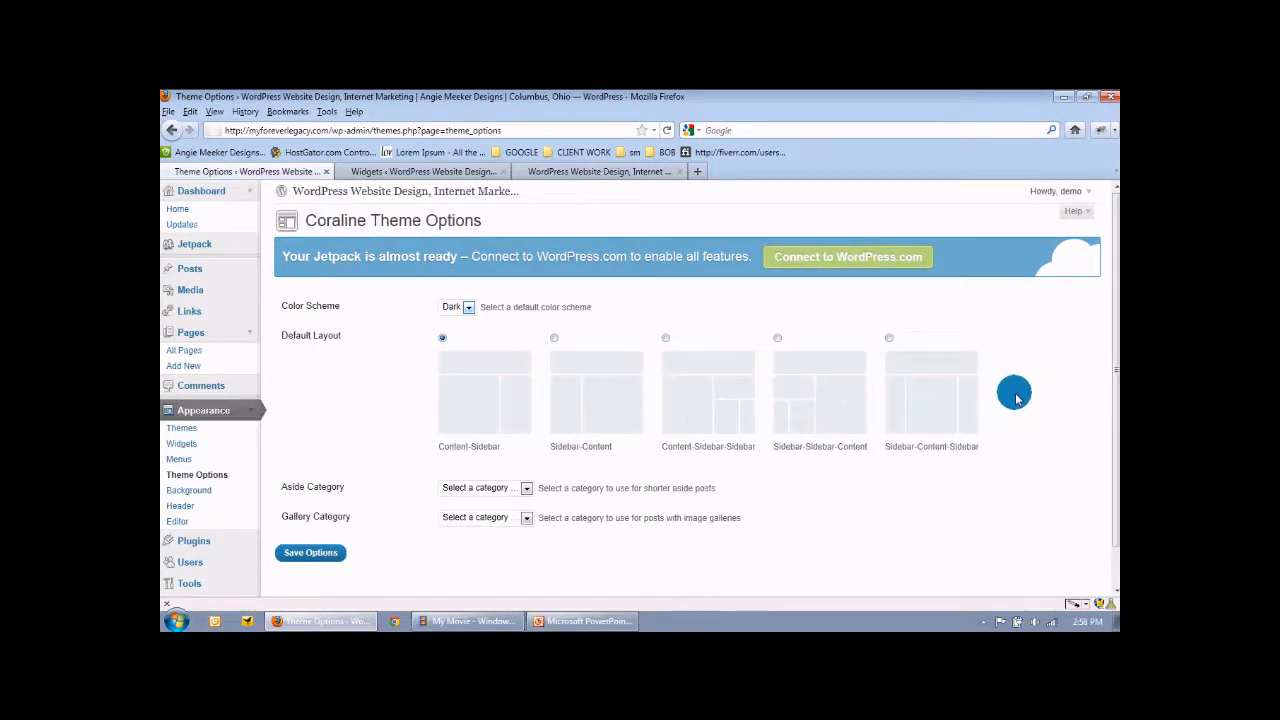
scroll(1016, 398, "down", 1)
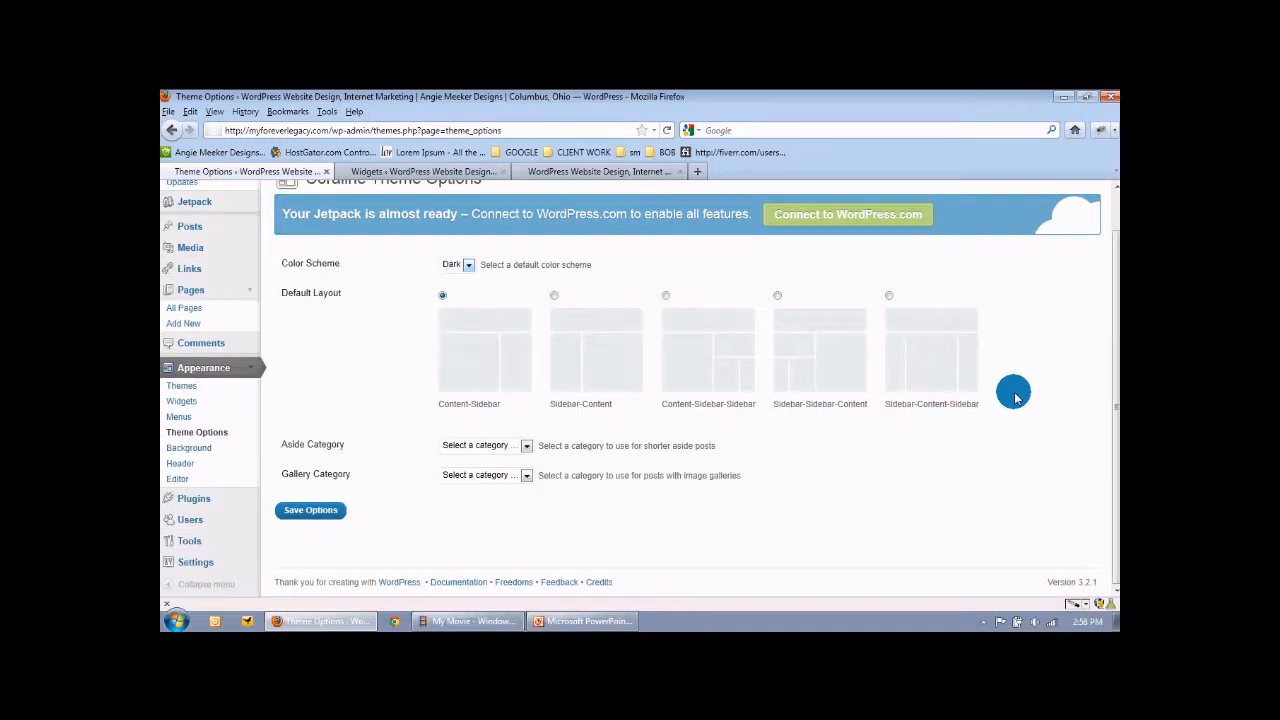
left_click(526, 446)
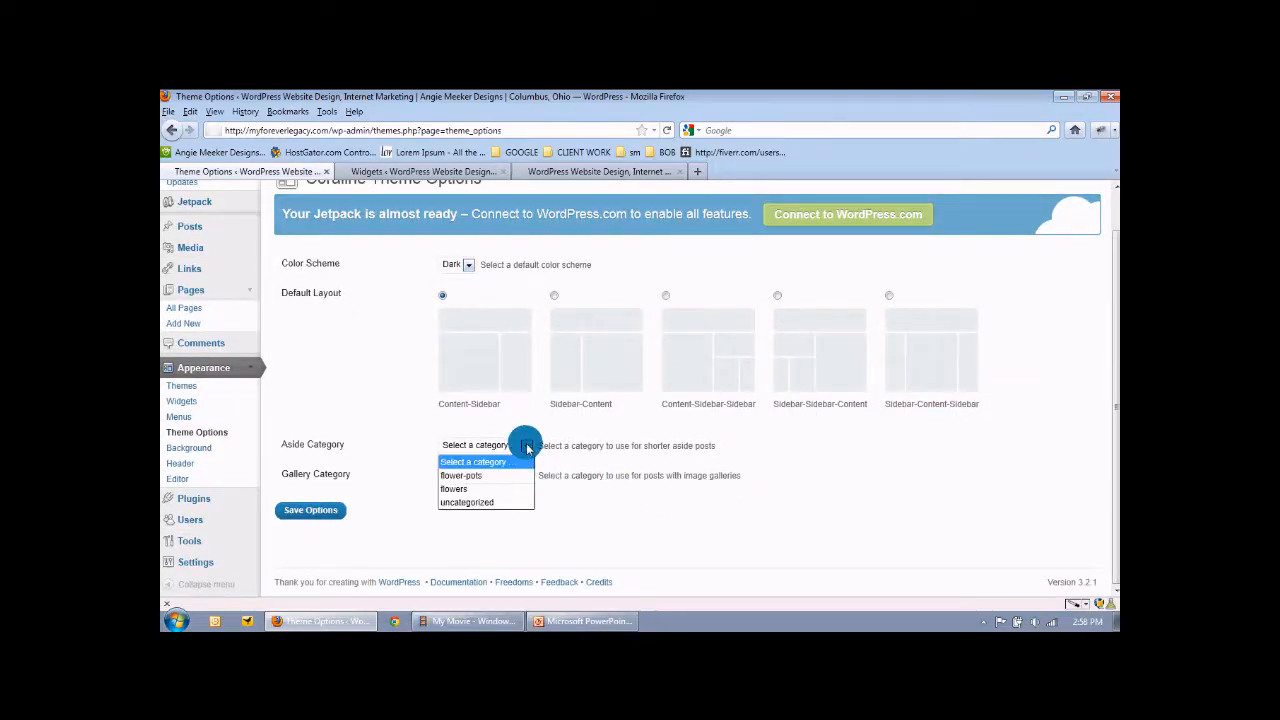
left_click(526, 446)
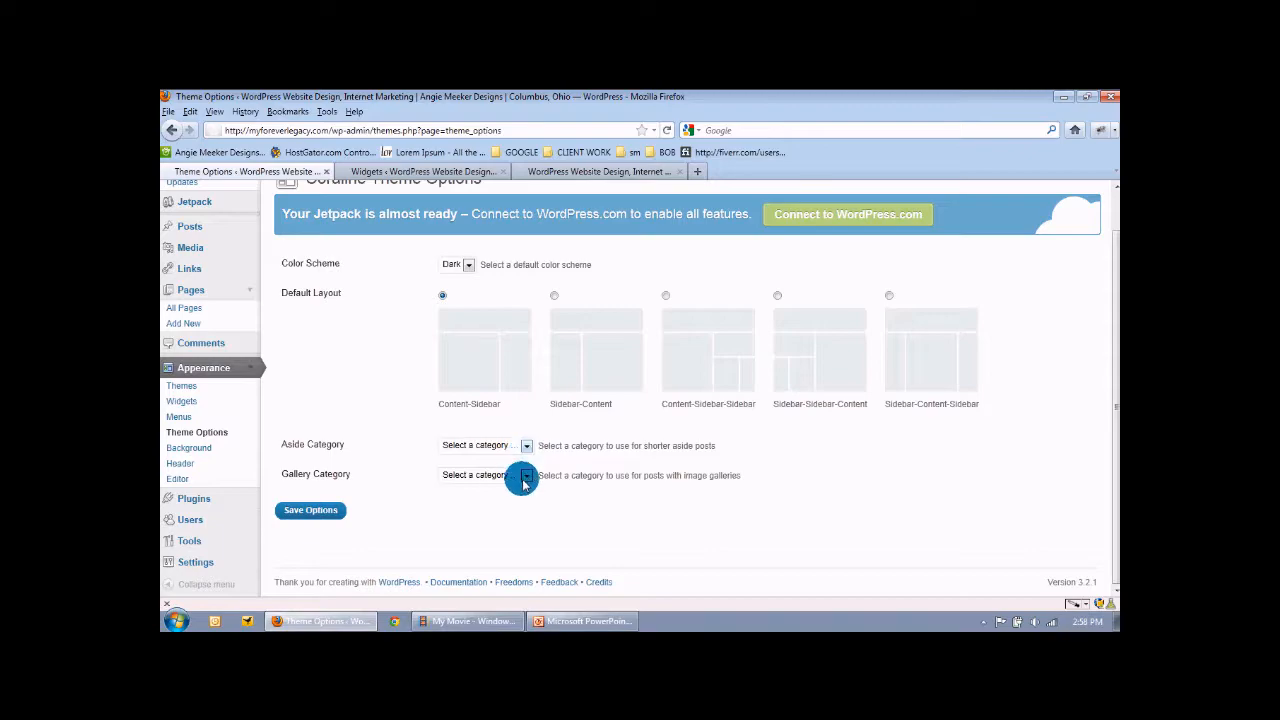
left_click(316, 516)
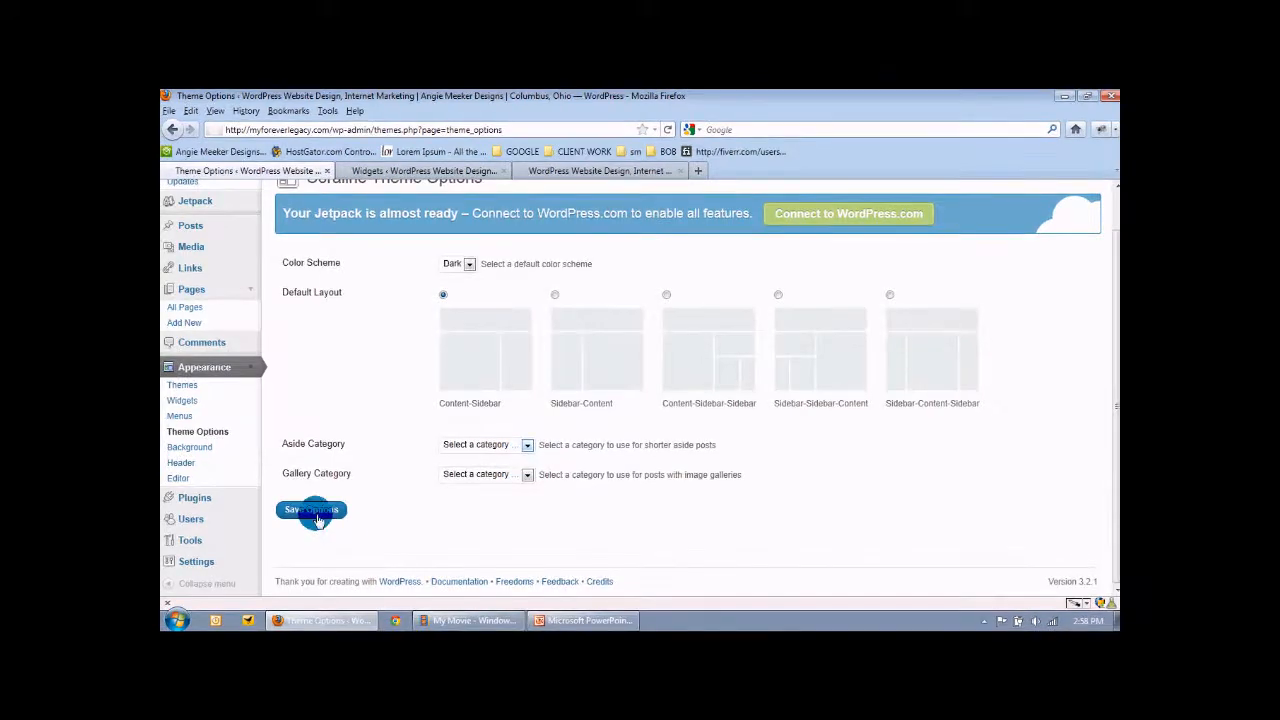
- Reload the live site and reopen its home page in a new browser tab to check the color scheme change
left_click(565, 176)
left_click(668, 130)
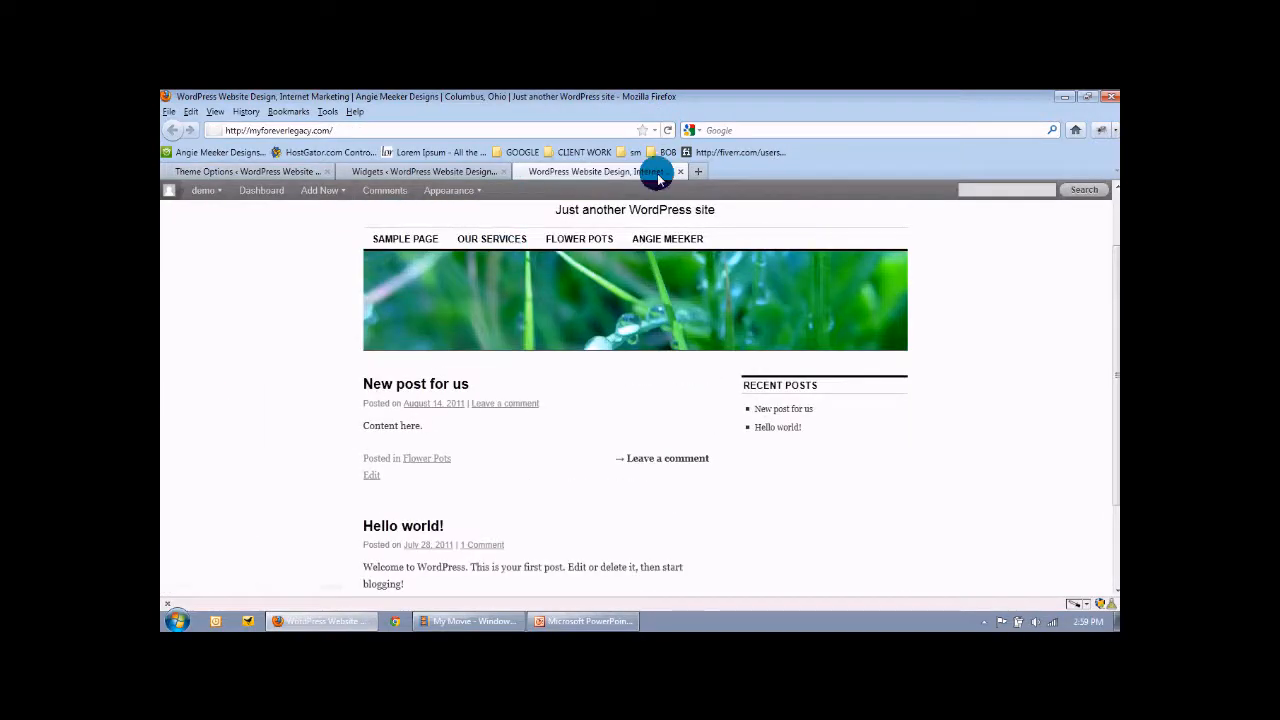
left_click(430, 172)
left_click(283, 172)
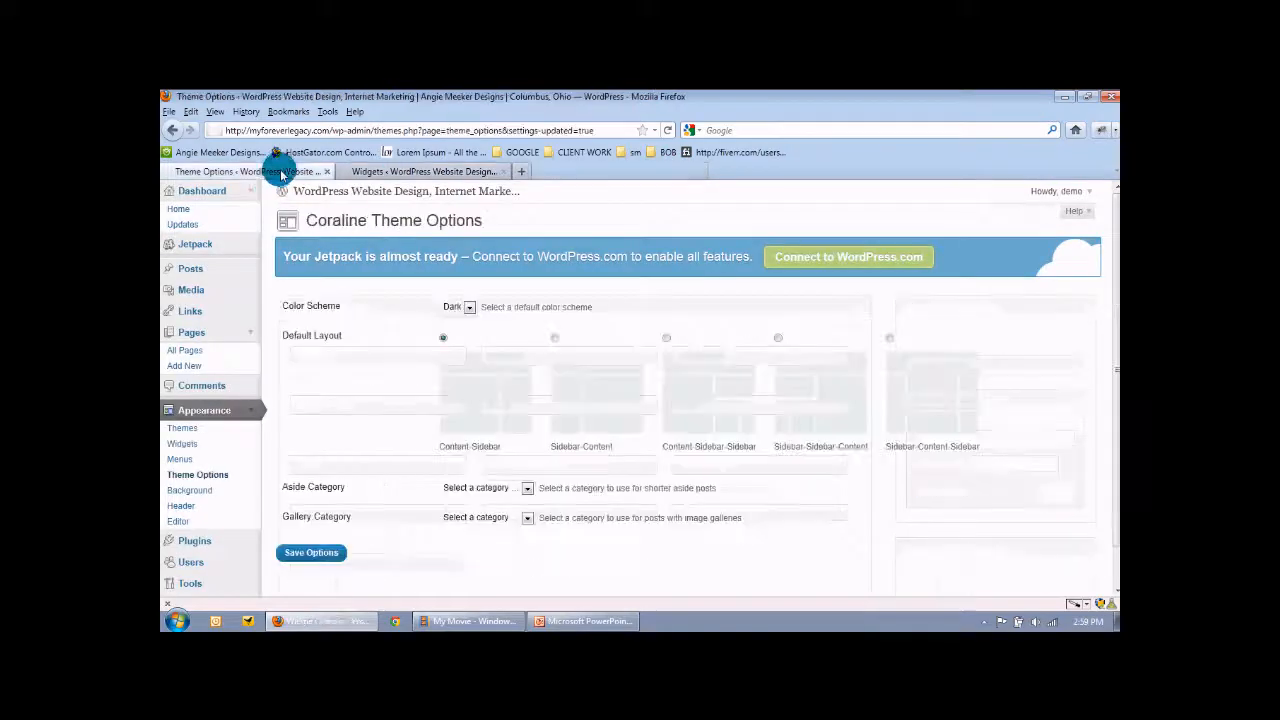
right_click(367, 196)
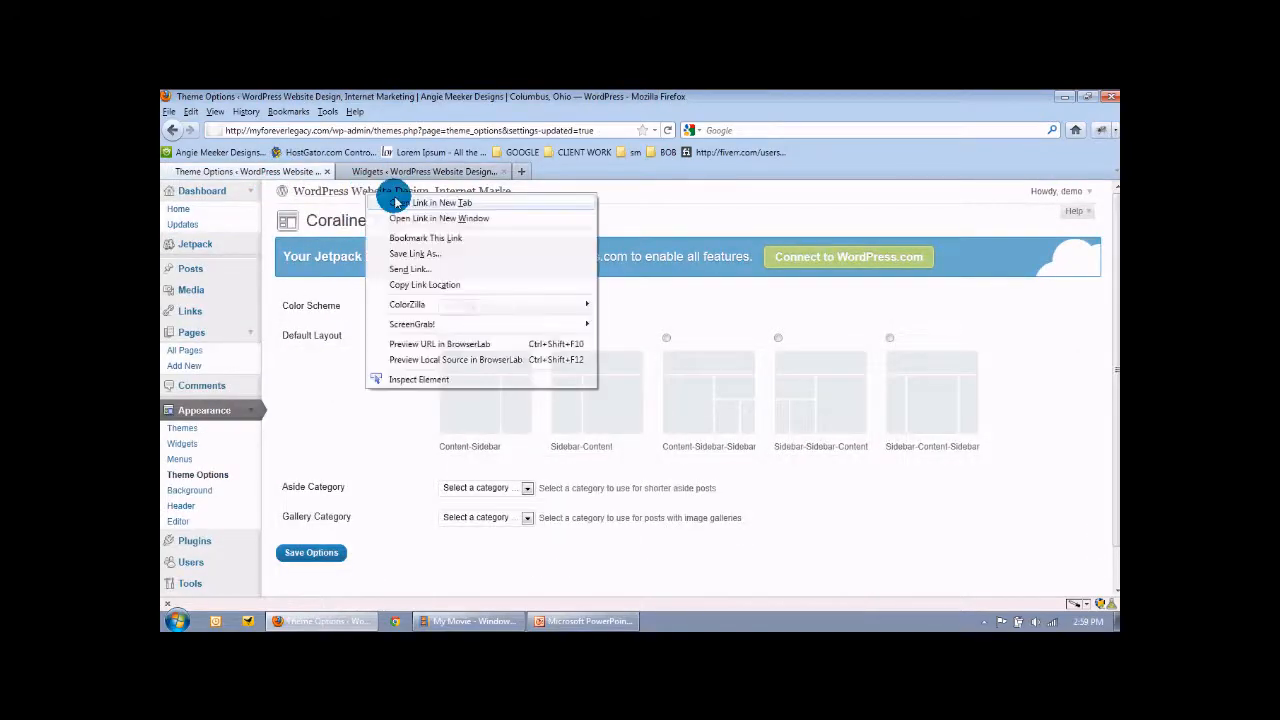
left_click(398, 204)
left_click(680, 171)
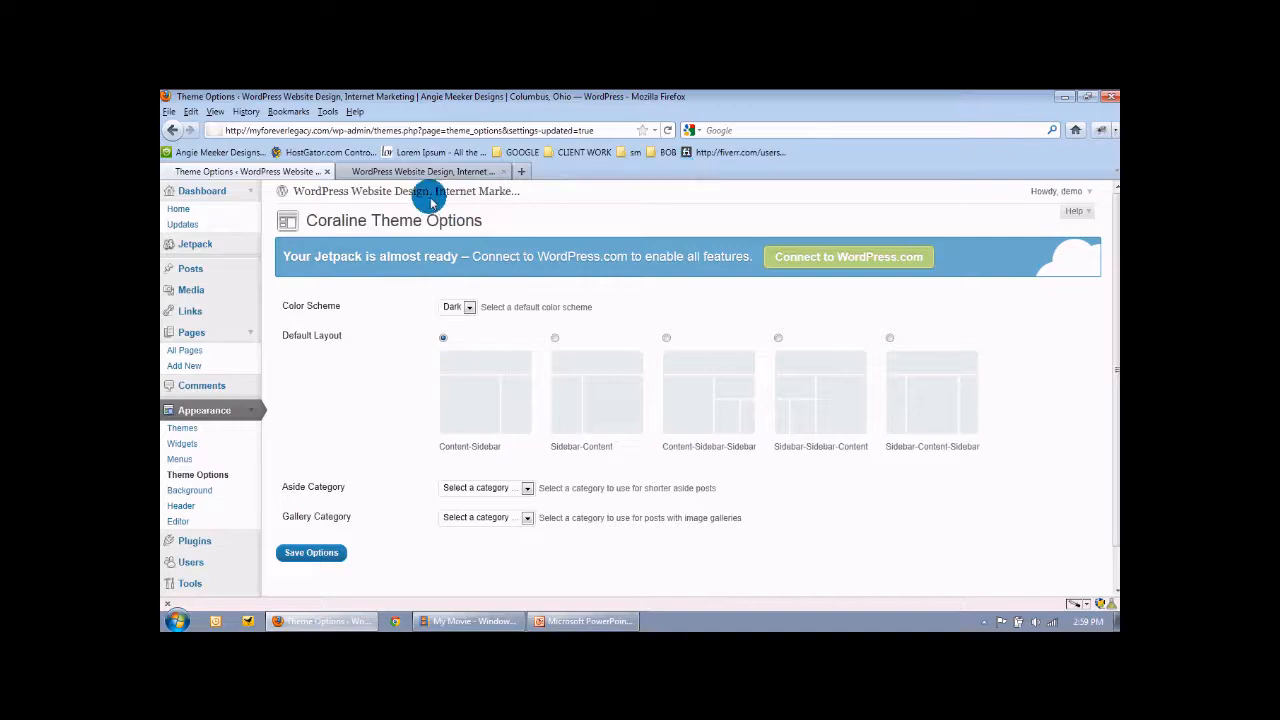
left_click(393, 175)
scroll(277, 343, "down", 3)
scroll(279, 345, "up", 3)
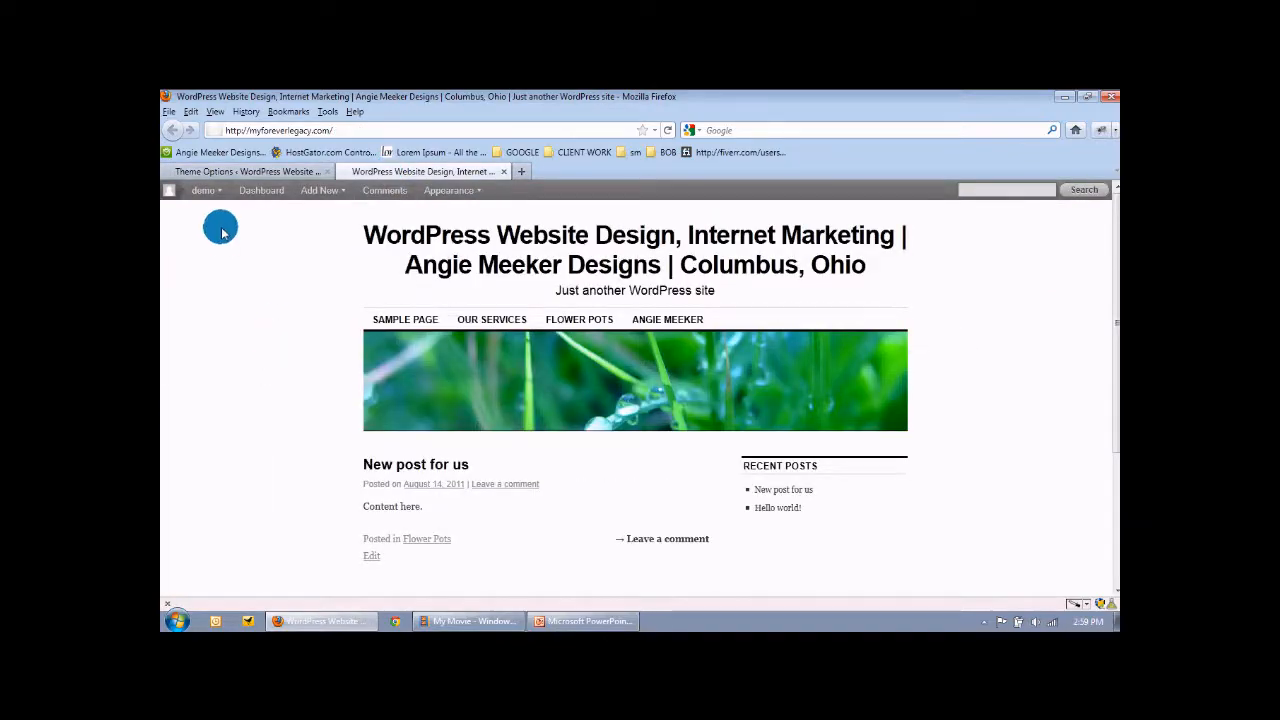
- Save the Coraline theme options again and open the custom background settings, checking the live site's current background
left_click(215, 171)
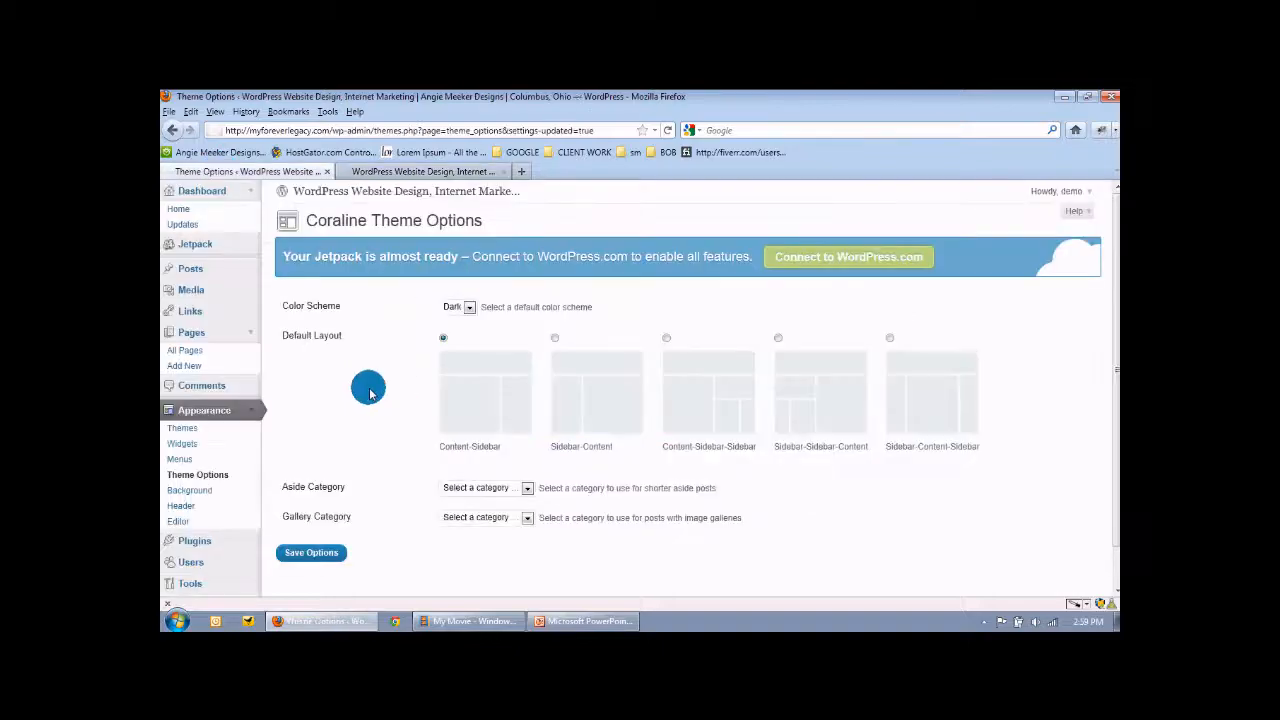
left_click(312, 551)
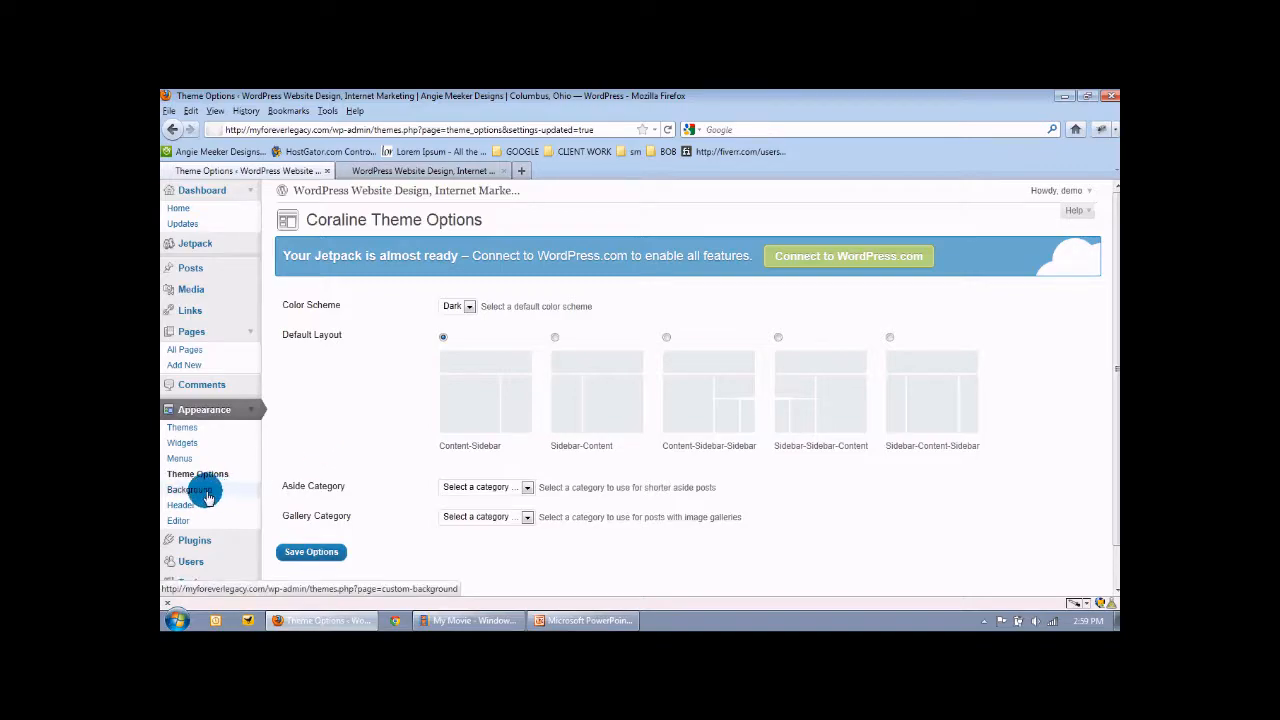
left_click(195, 492)
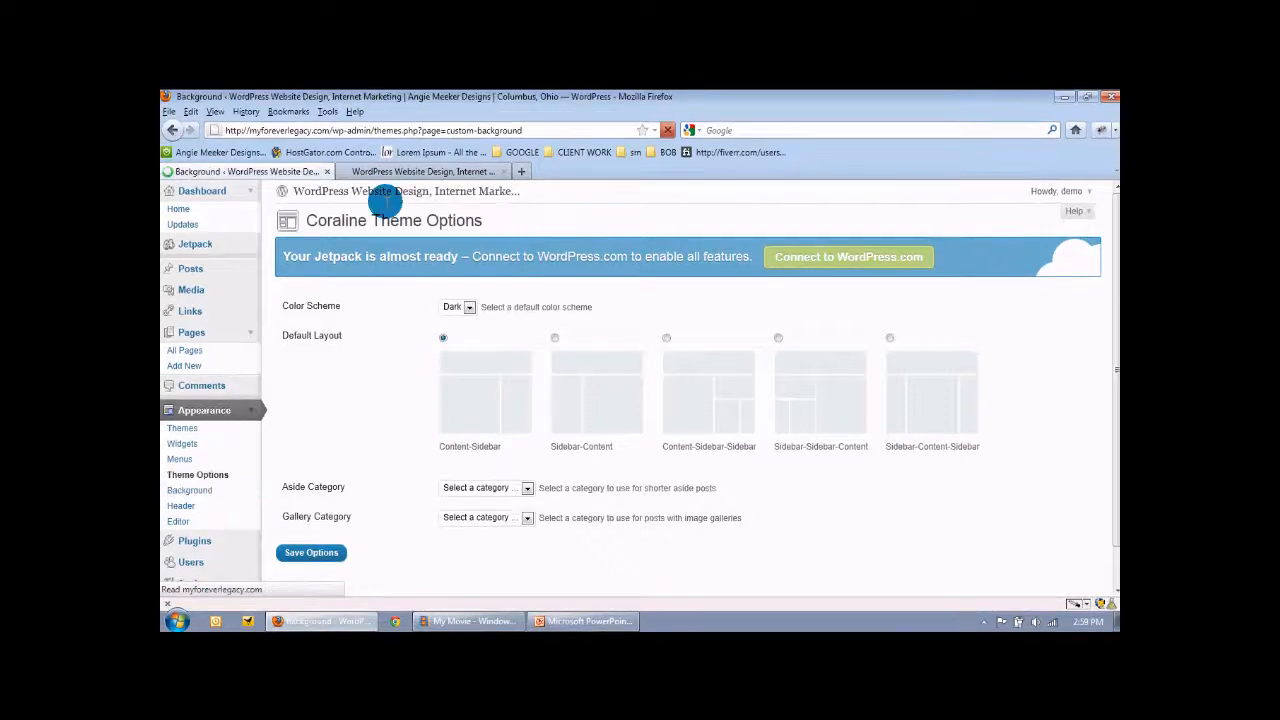
left_click(375, 171)
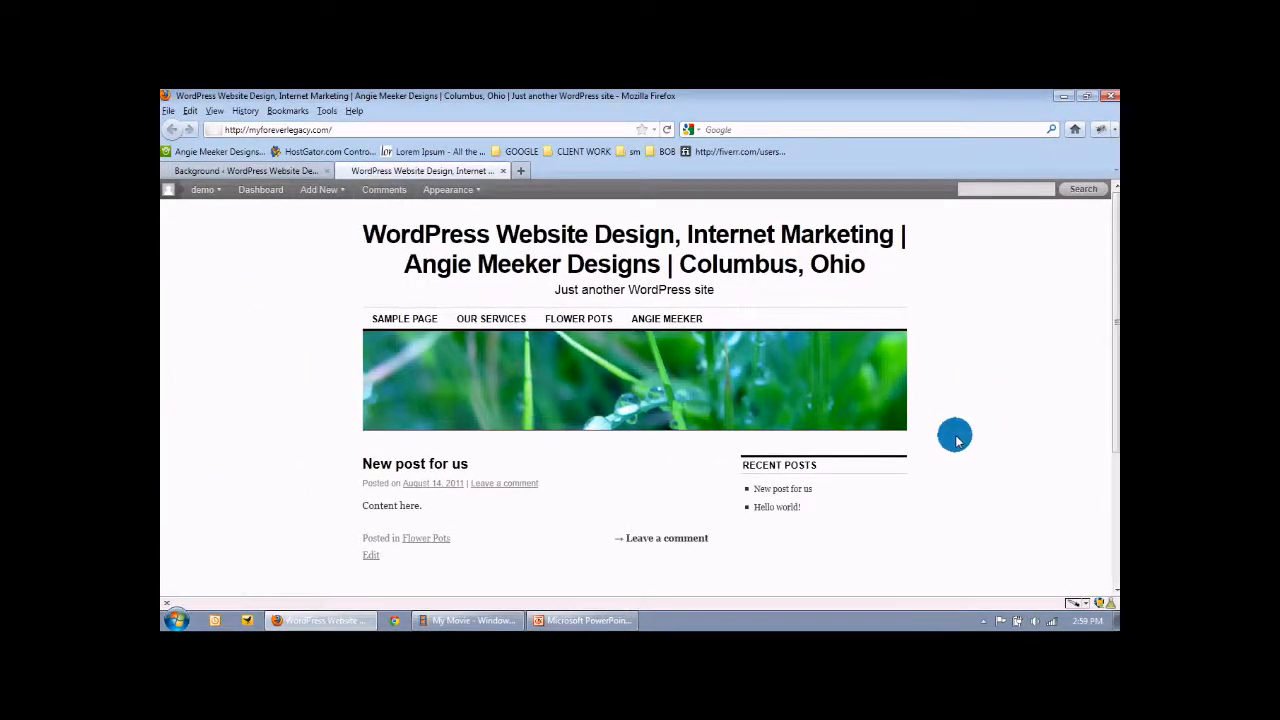
left_click(285, 171)
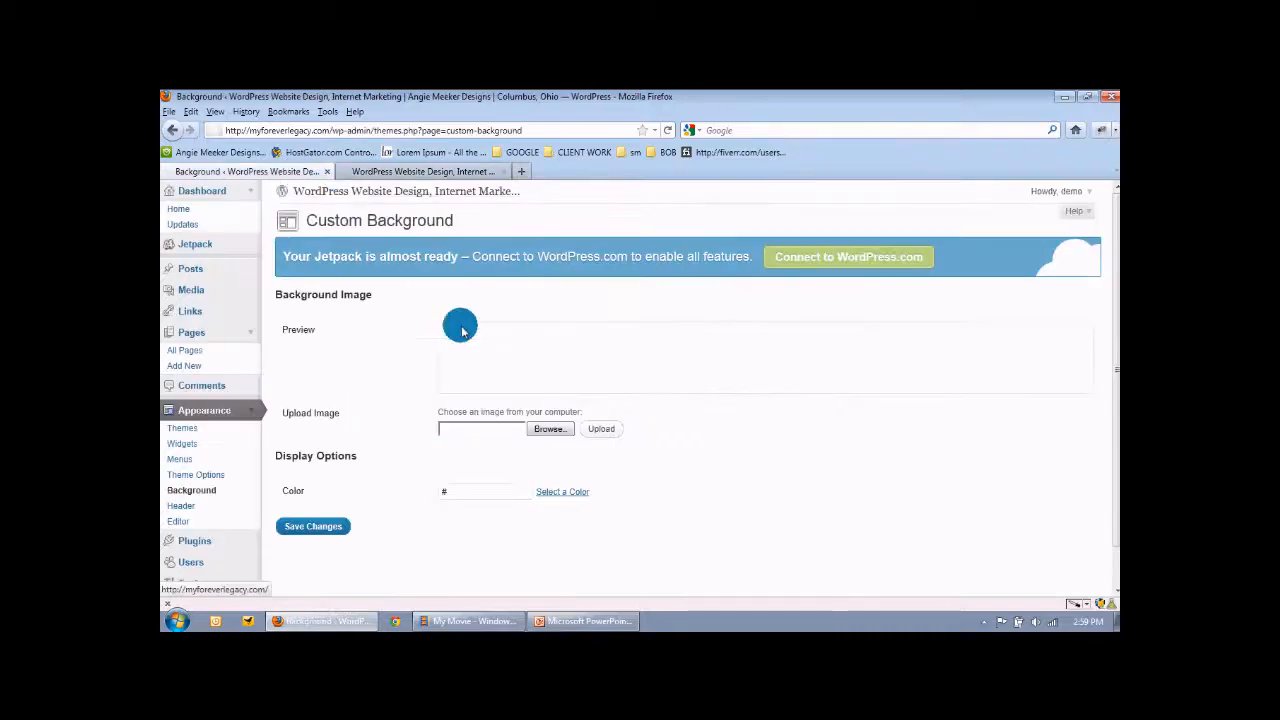
- Pick the red #d61111 as the site's background color
left_click(462, 491)
left_click(563, 491)
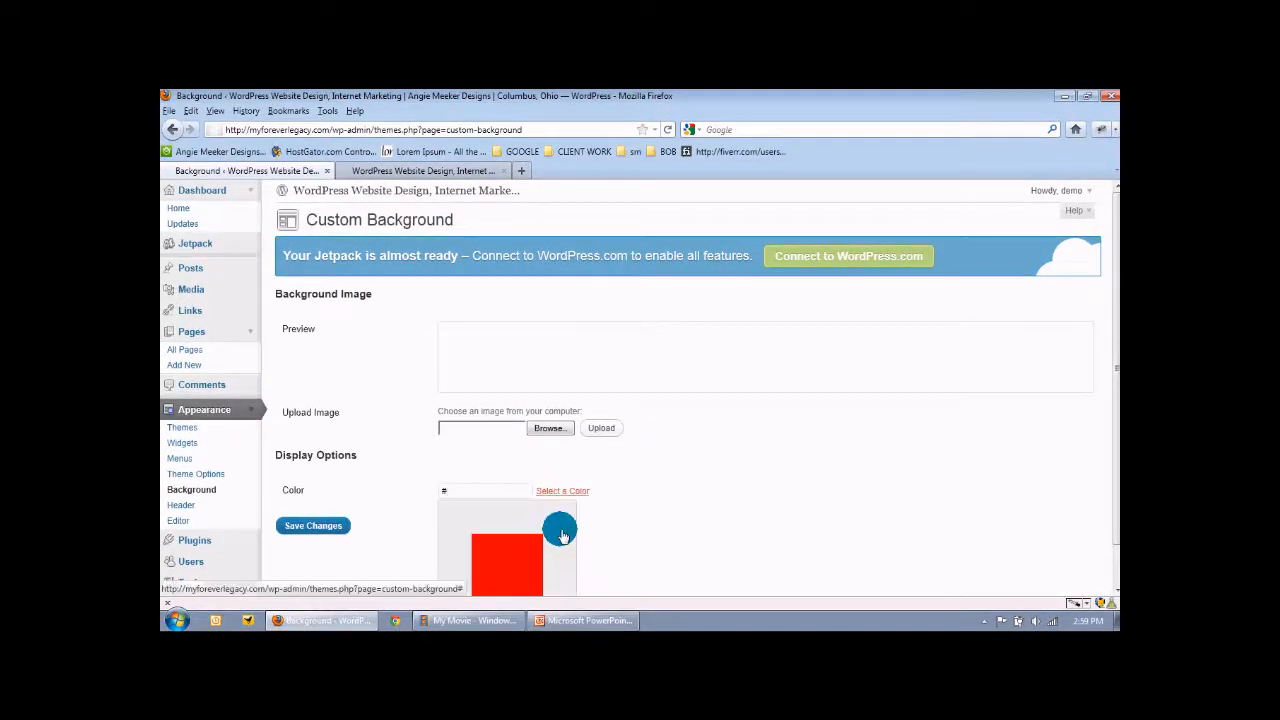
left_click(486, 568)
left_click_drag(486, 568, 482, 574)
left_click(403, 519)
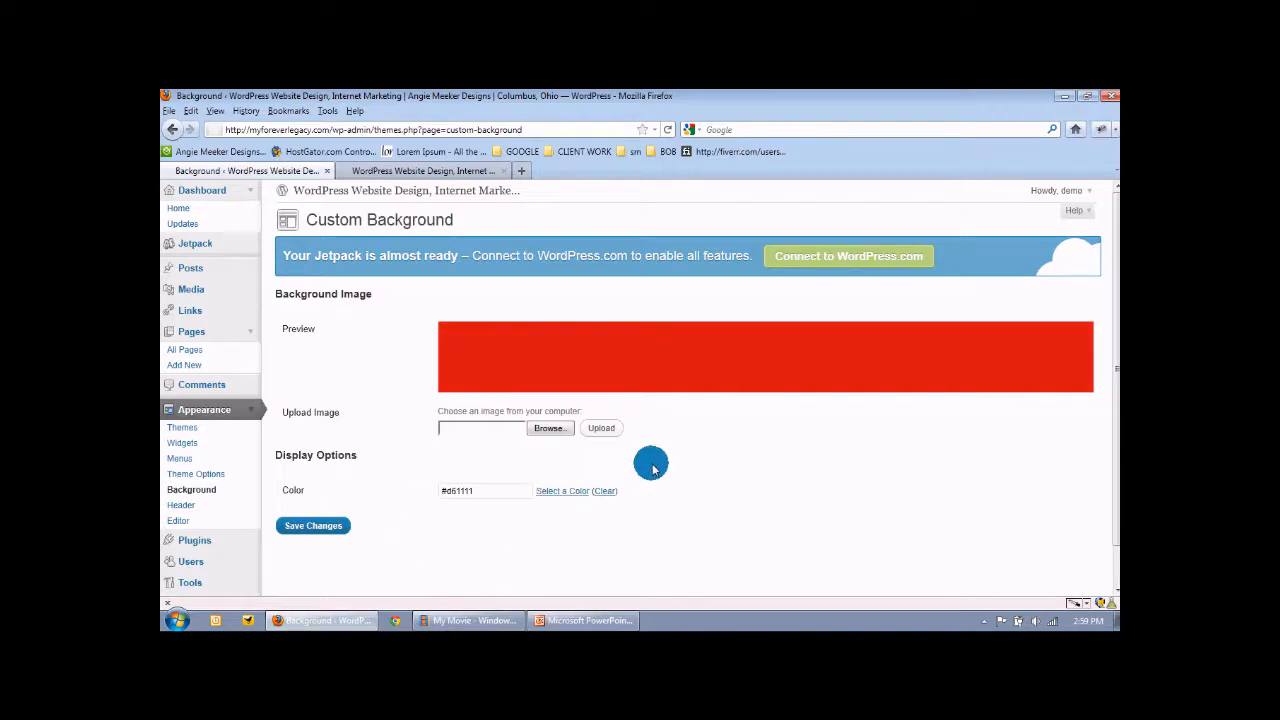
- Look through the image files available for a background upload, cancel the selection and save the background changes
scroll(721, 470, "down", 1)
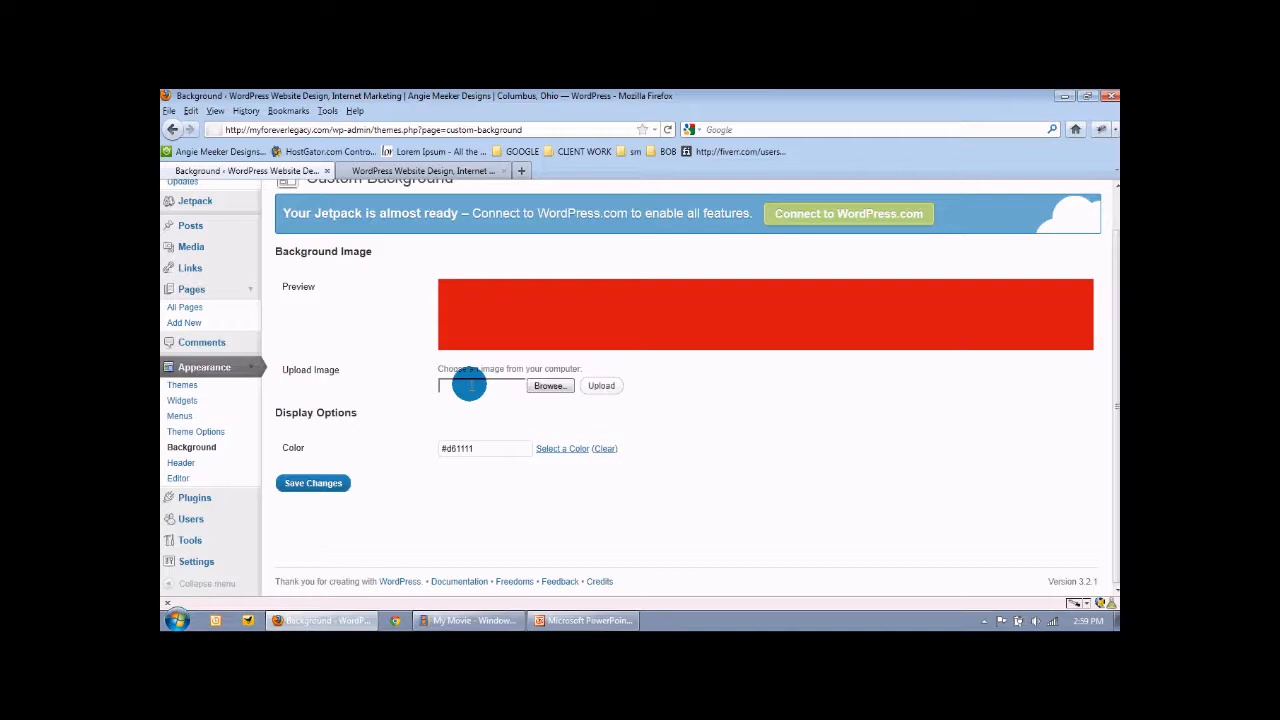
left_click(561, 388)
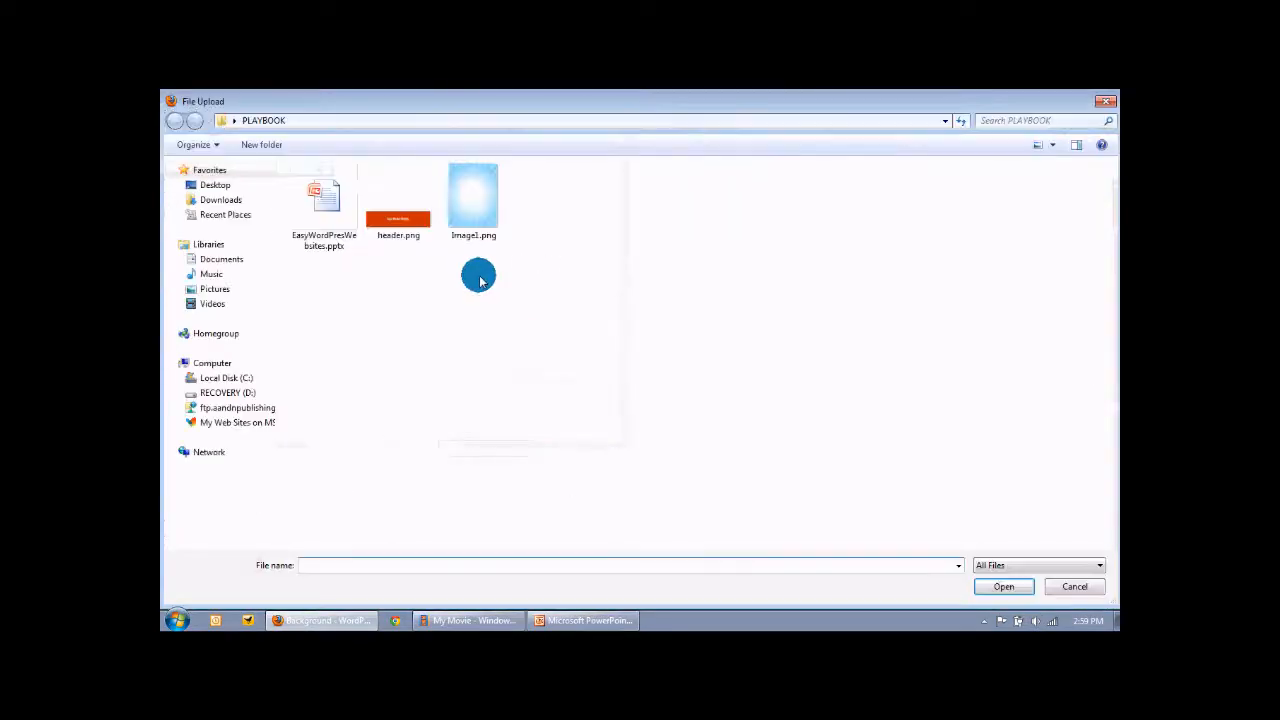
left_click(1068, 592)
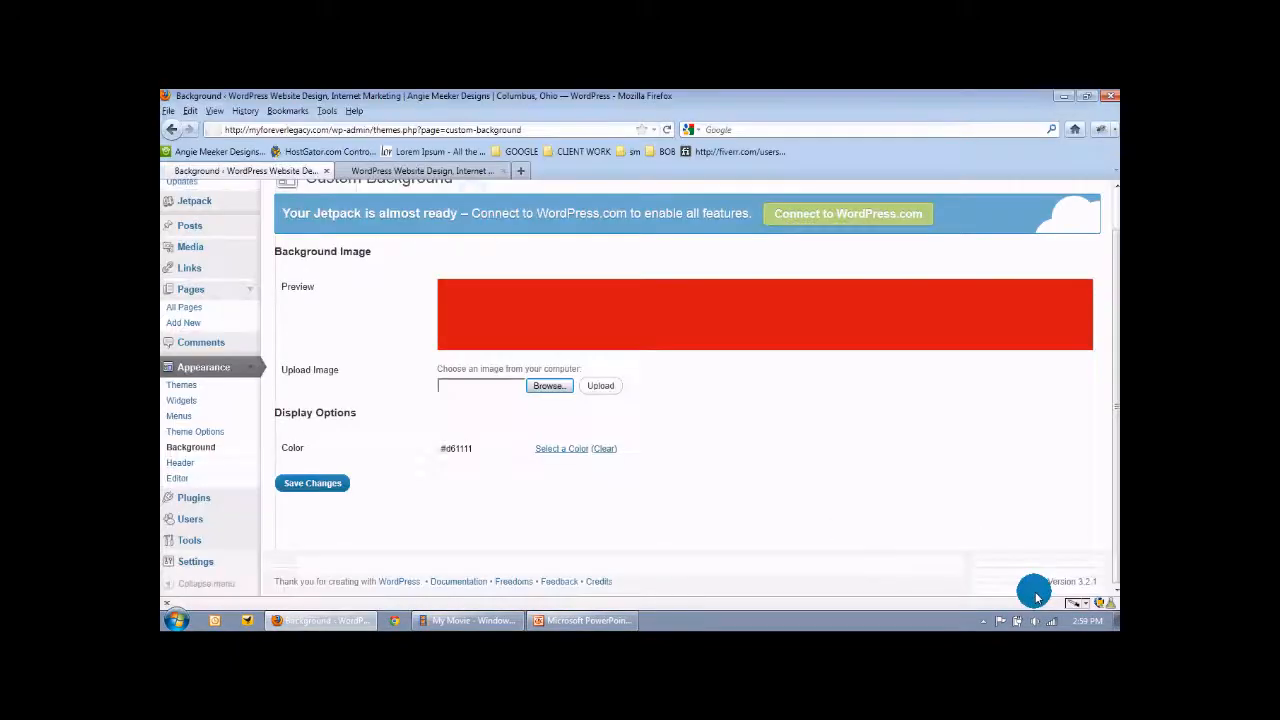
left_click(298, 485)
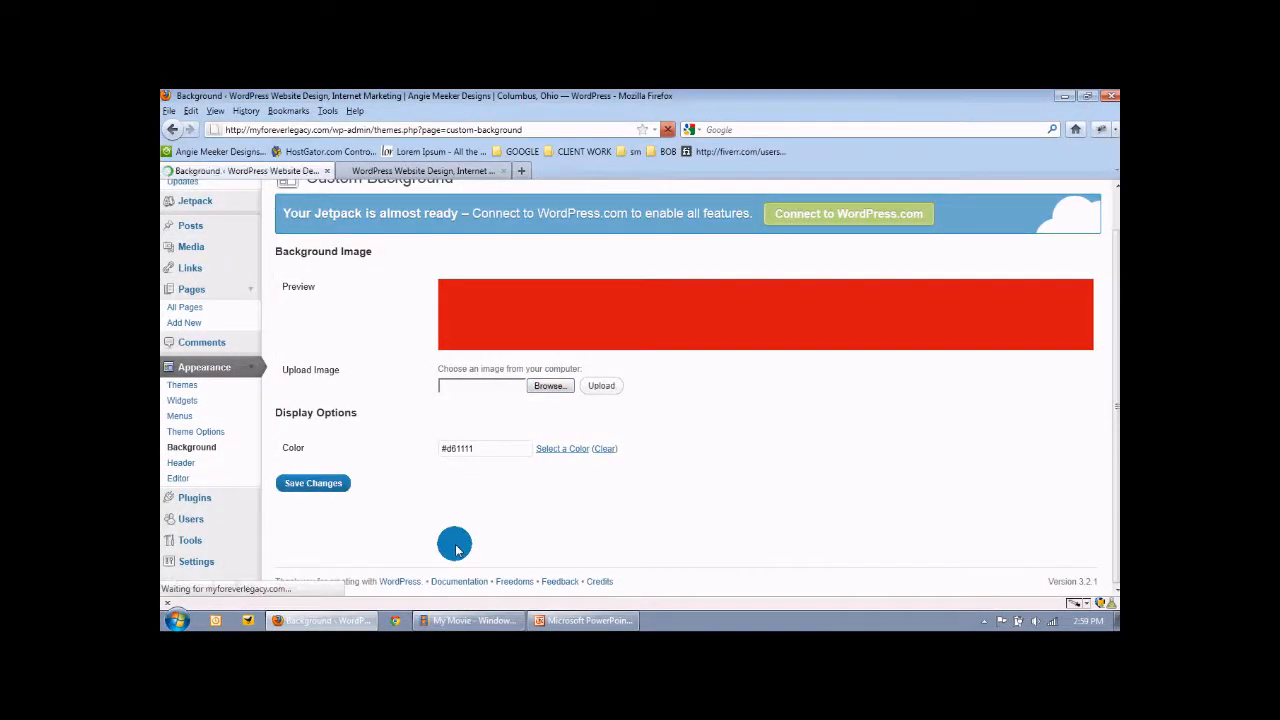
- Visit the live site from the background settings, reload it to check the background and close the duplicate browser tab
left_click(400, 301)
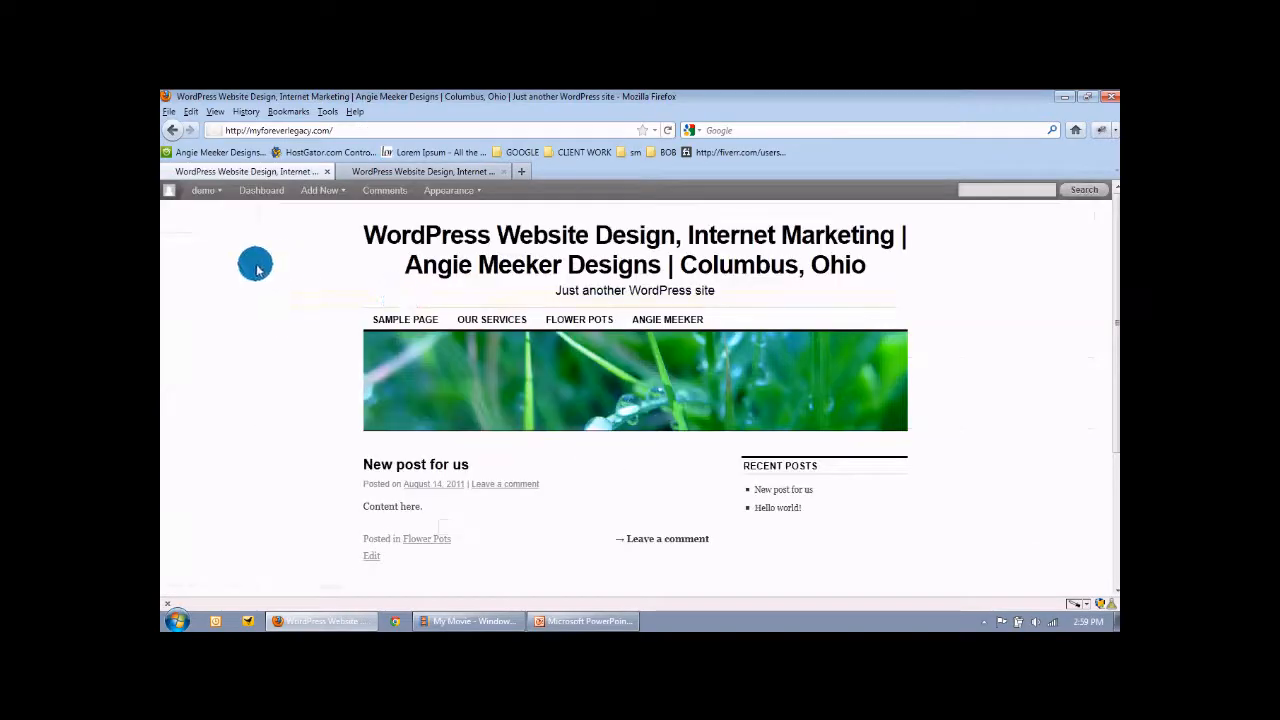
right_click(256, 268)
left_click(316, 303)
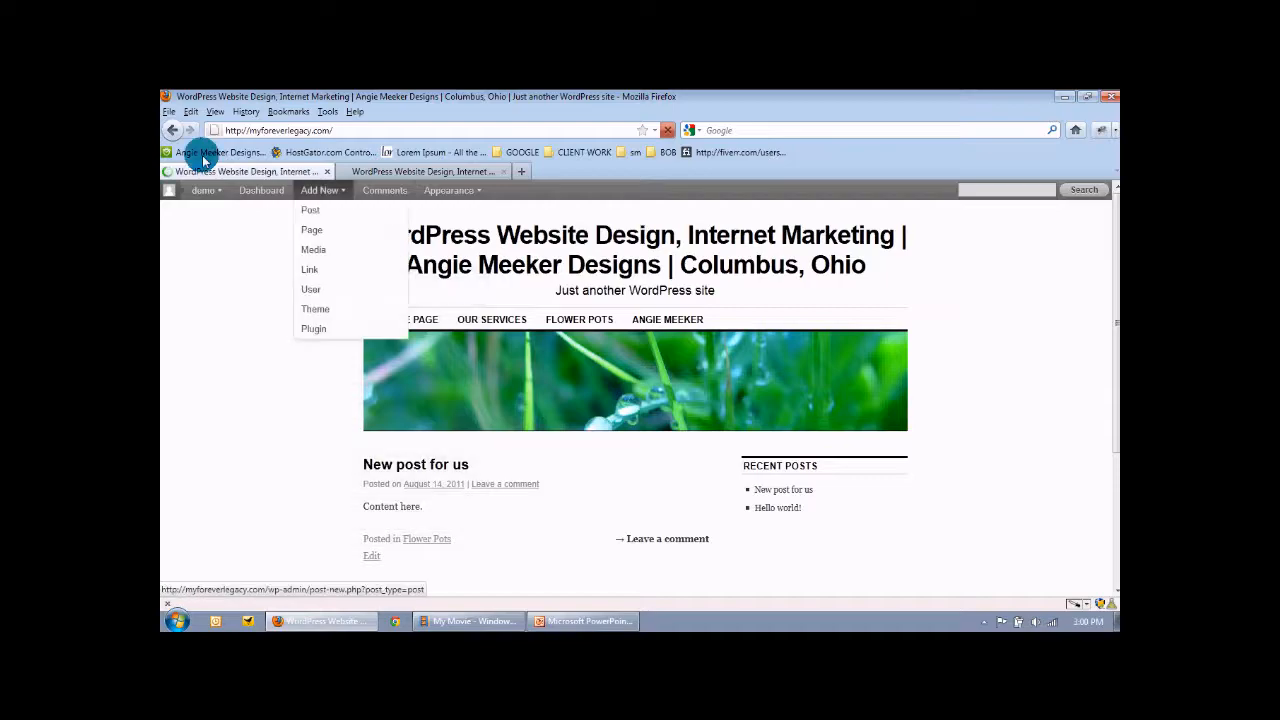
left_click(400, 171)
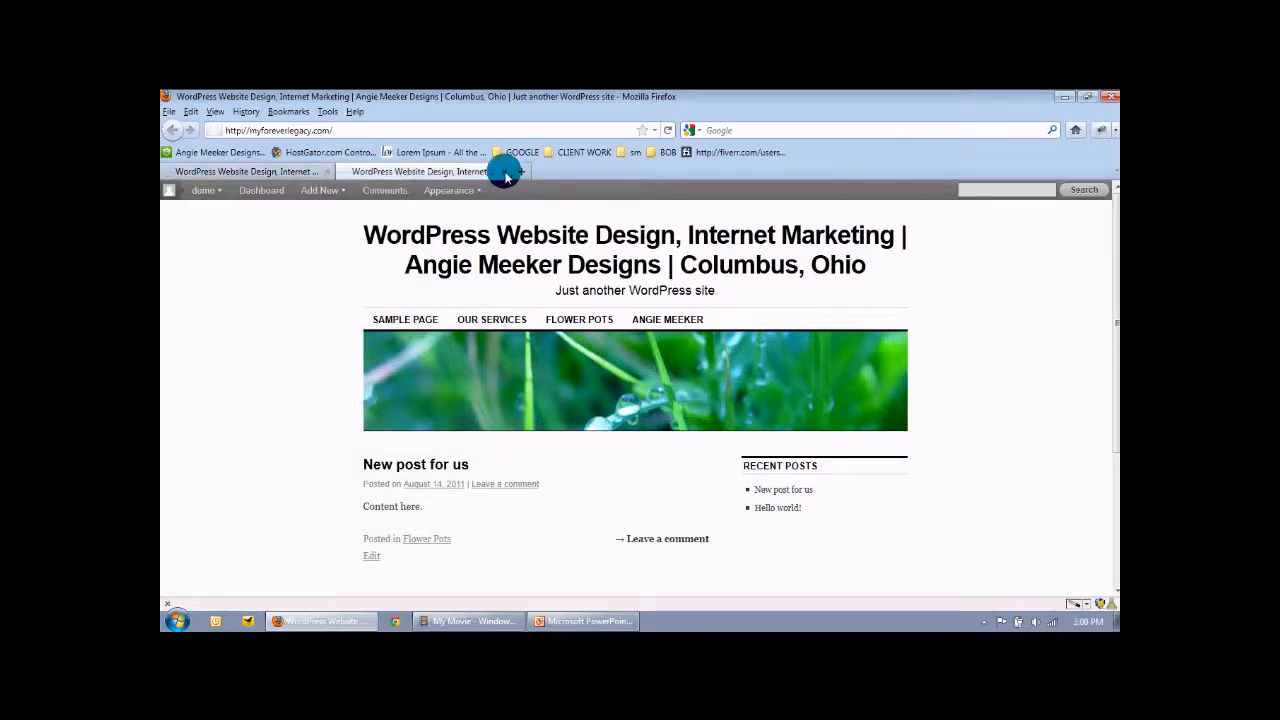
left_click(505, 172)
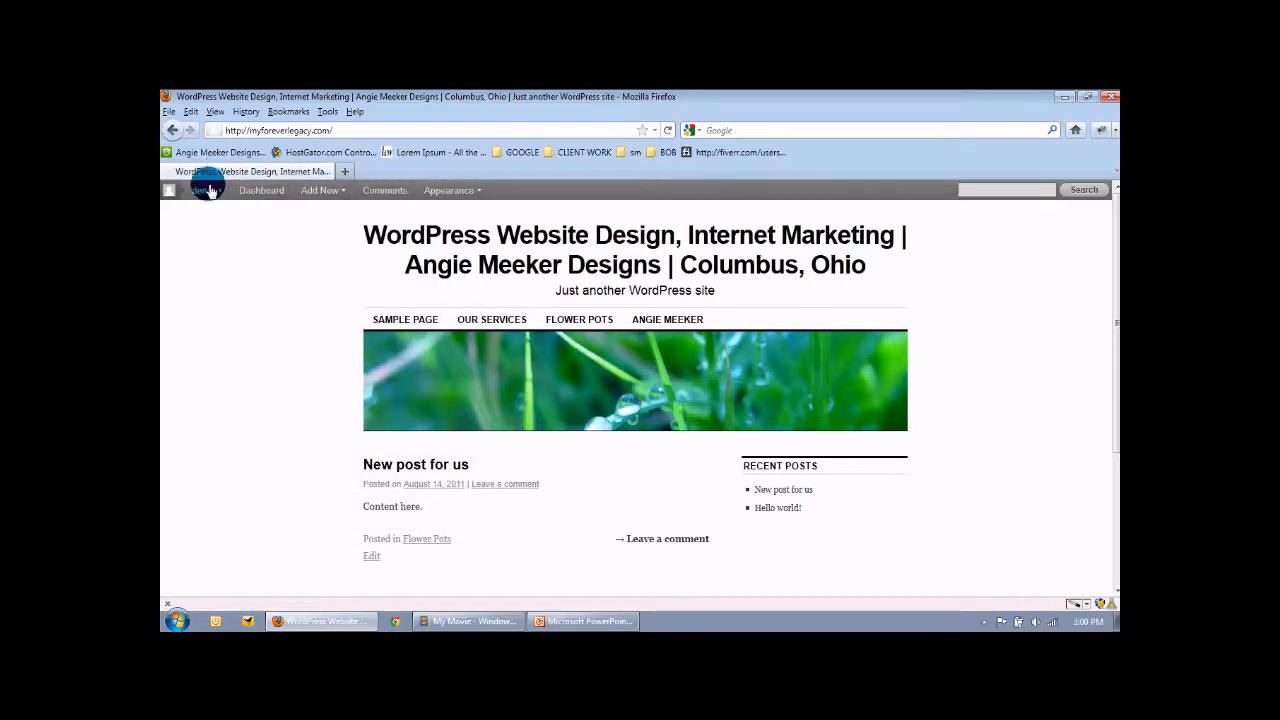
- Go back to the dashboard, open the theme's custom header settings and look over the header preview
left_click(262, 191)
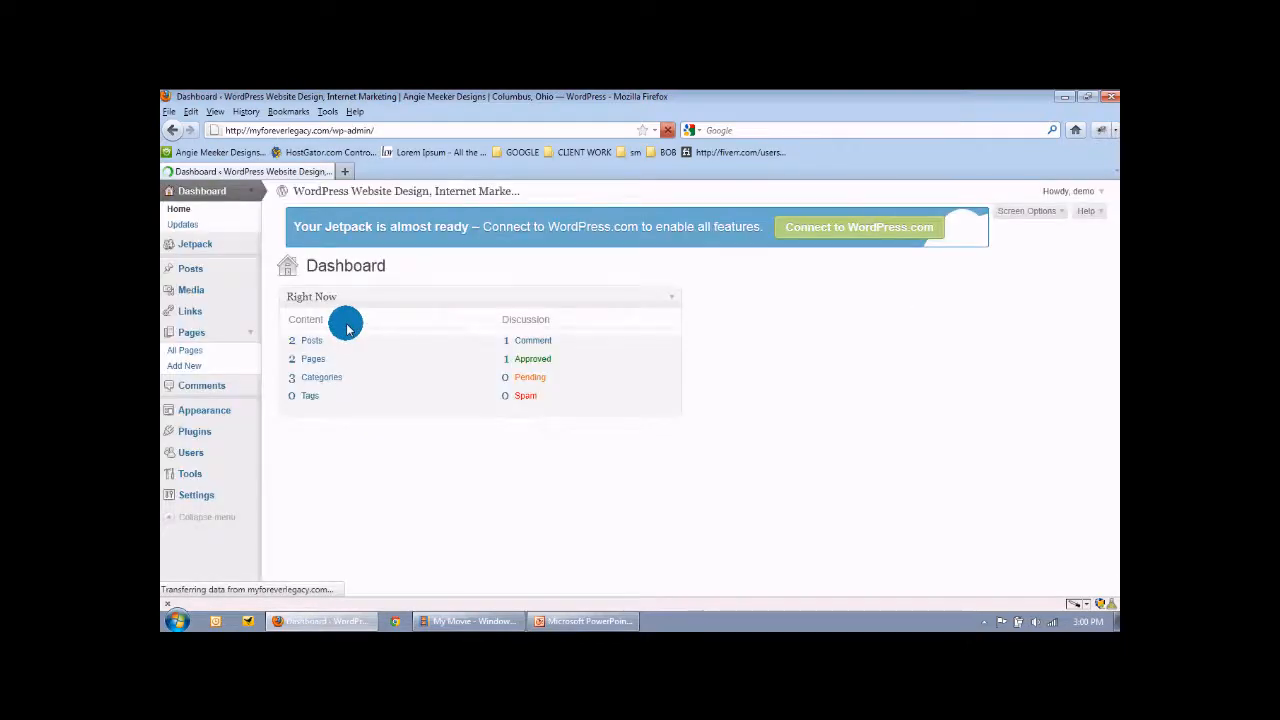
left_click(222, 413)
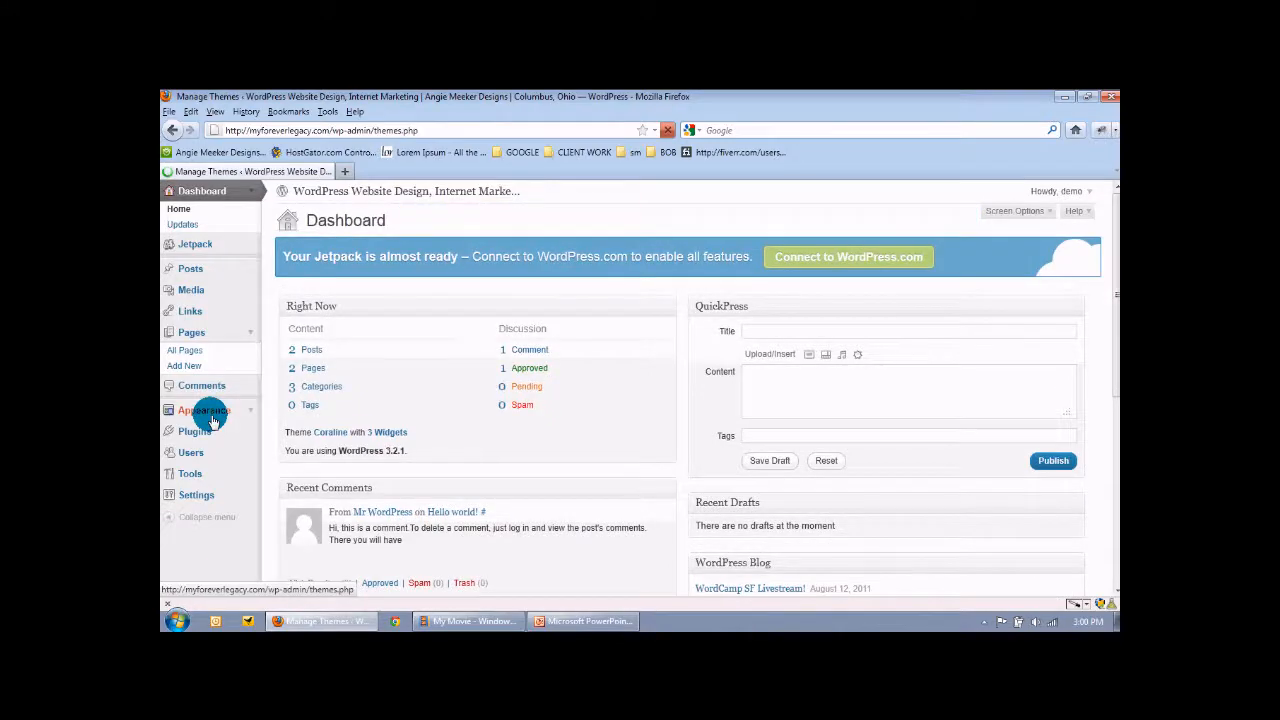
scroll(225, 455, "down", 2)
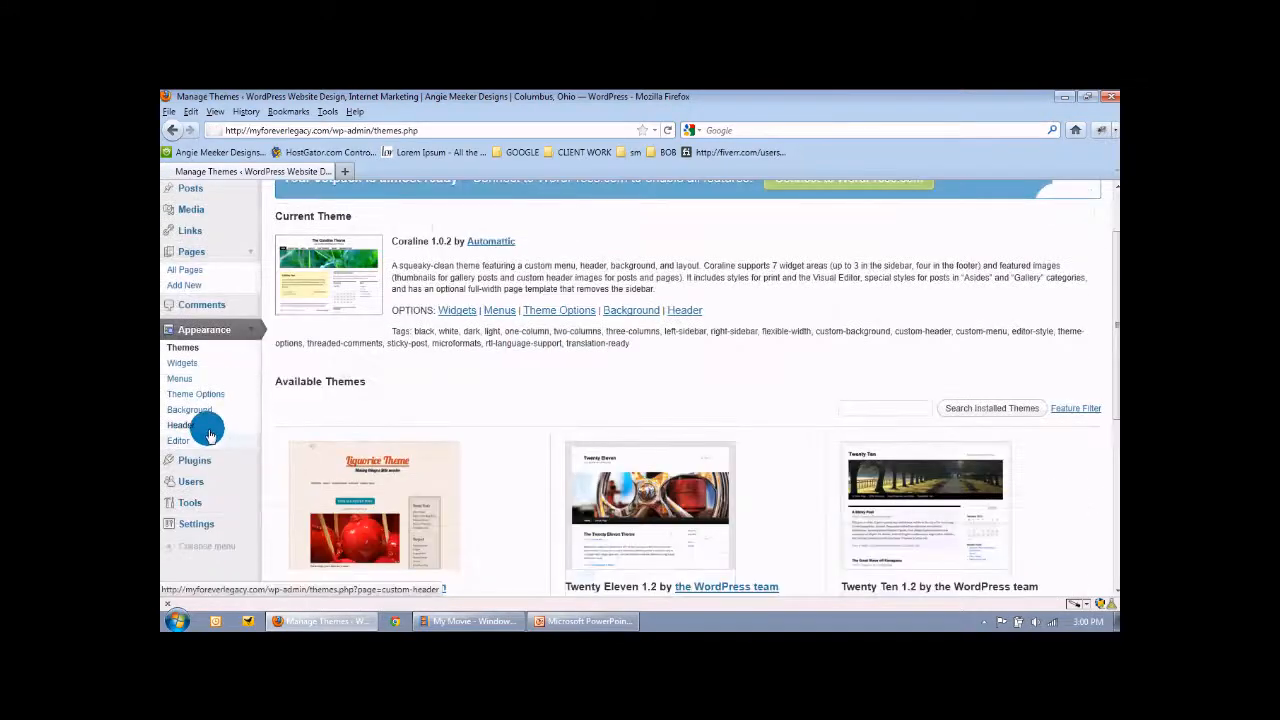
left_click(200, 425)
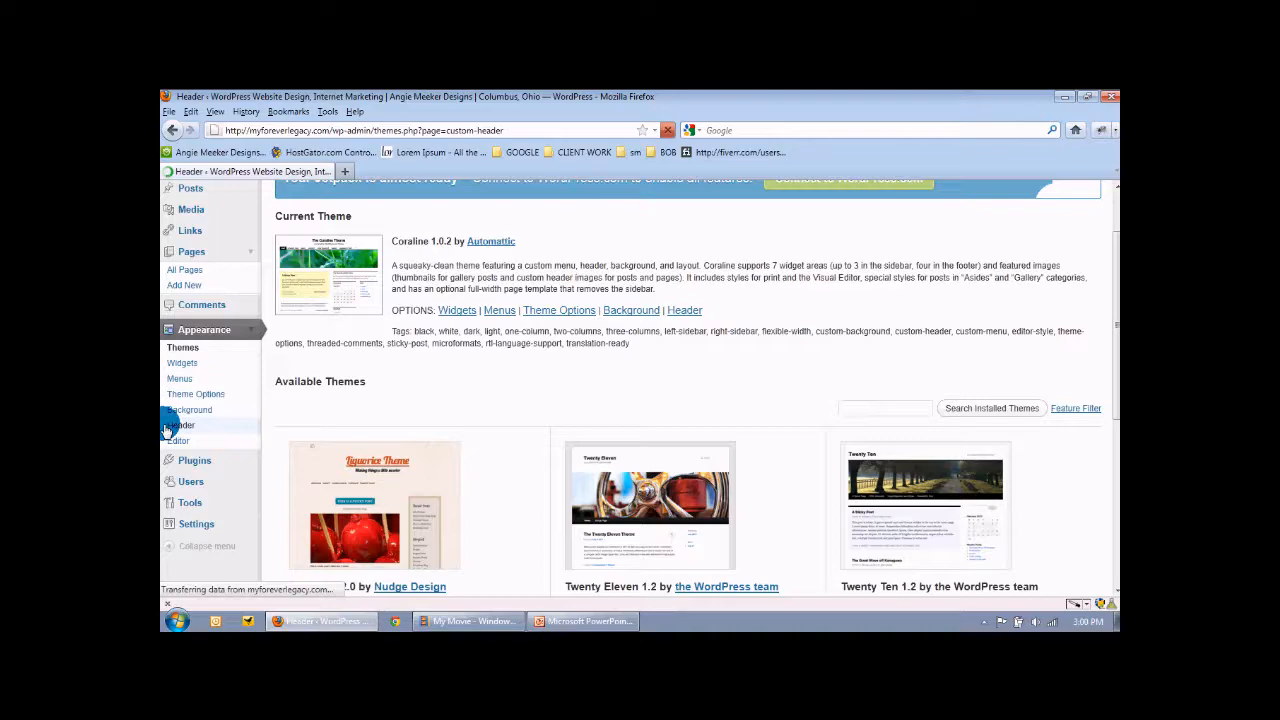
scroll(370, 432, "down", 2)
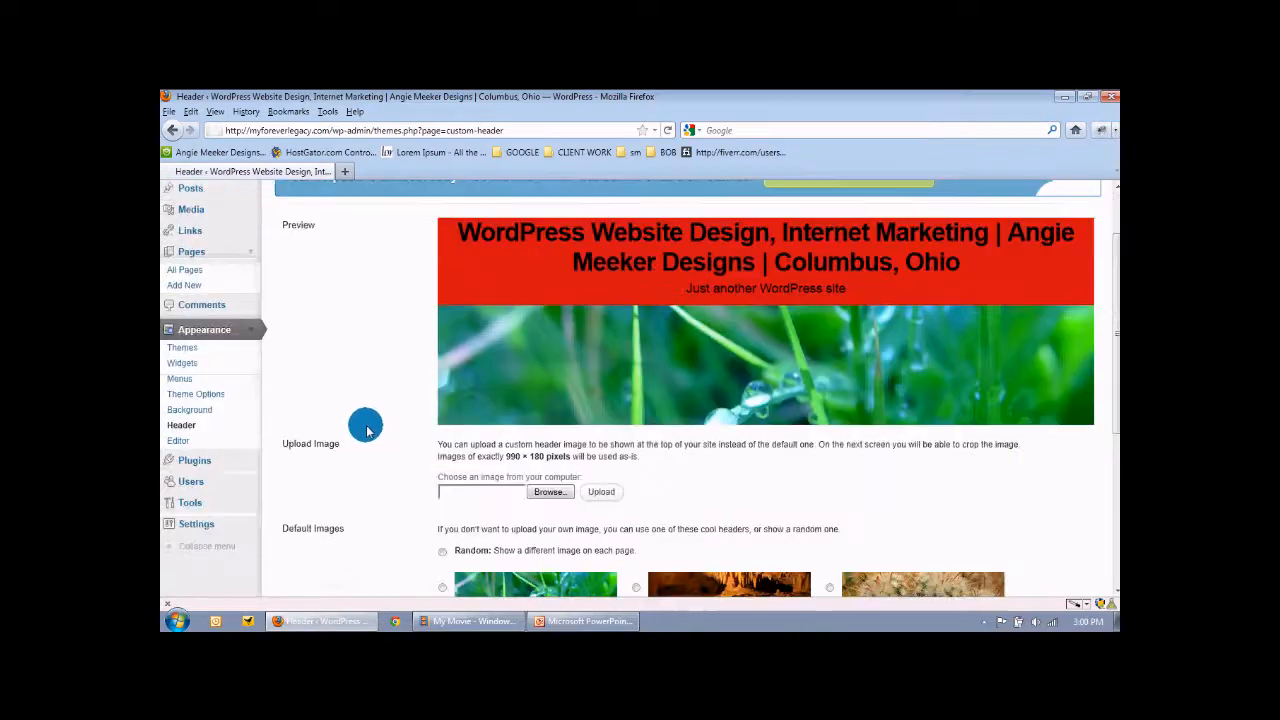
scroll(345, 290, "up", 2)
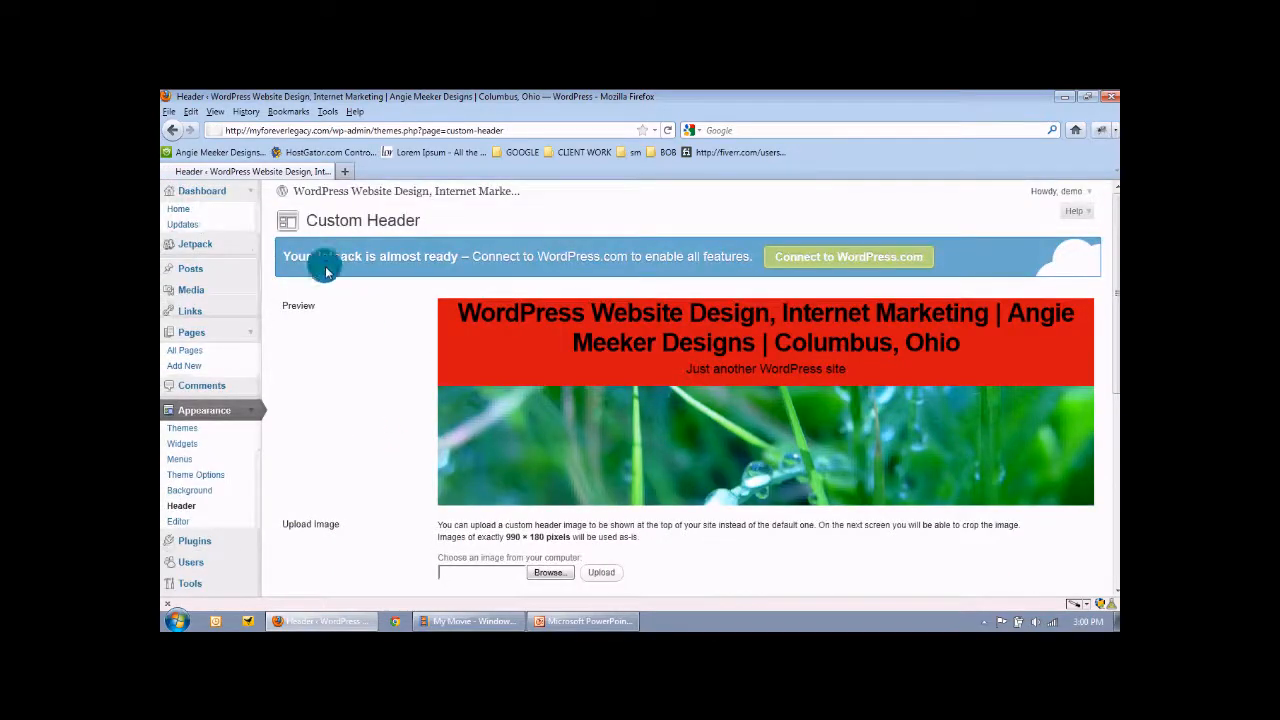
- Open the live site in a new browser tab, and examine the header image upload and default image options
right_click(473, 192)
left_click(505, 202)
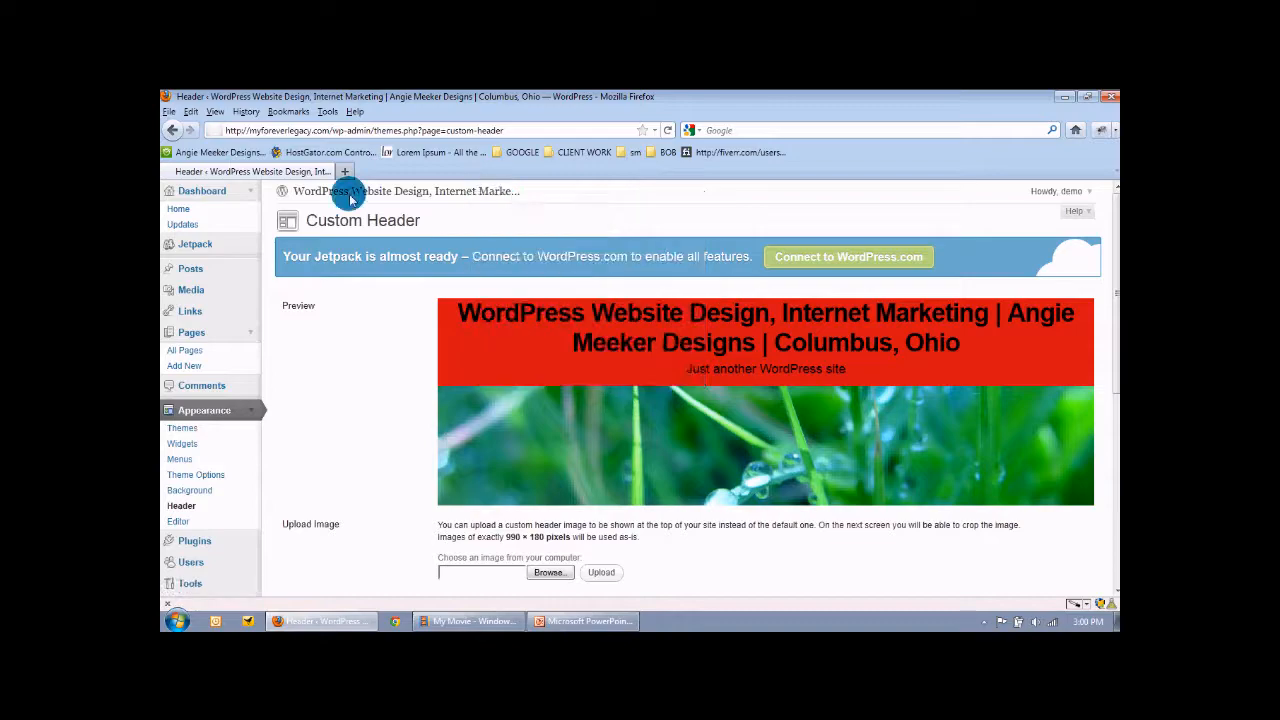
left_click(373, 171)
left_click(291, 171)
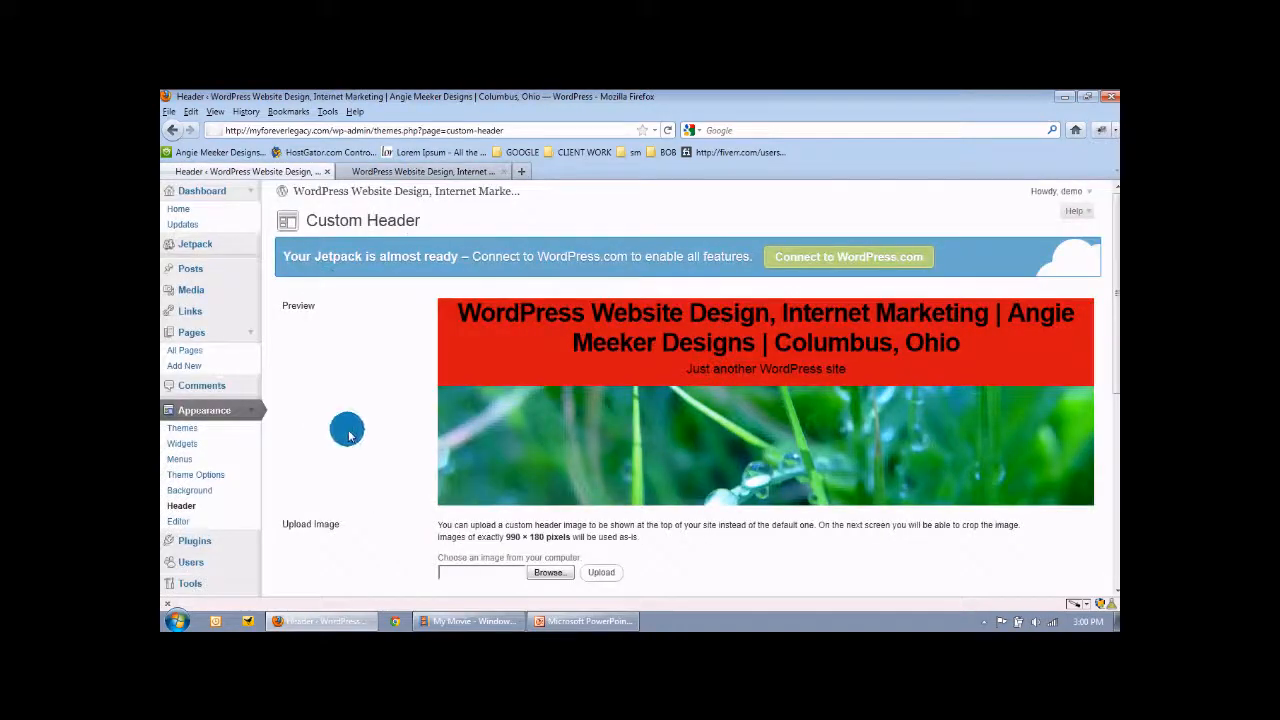
scroll(348, 435, "down", 4)
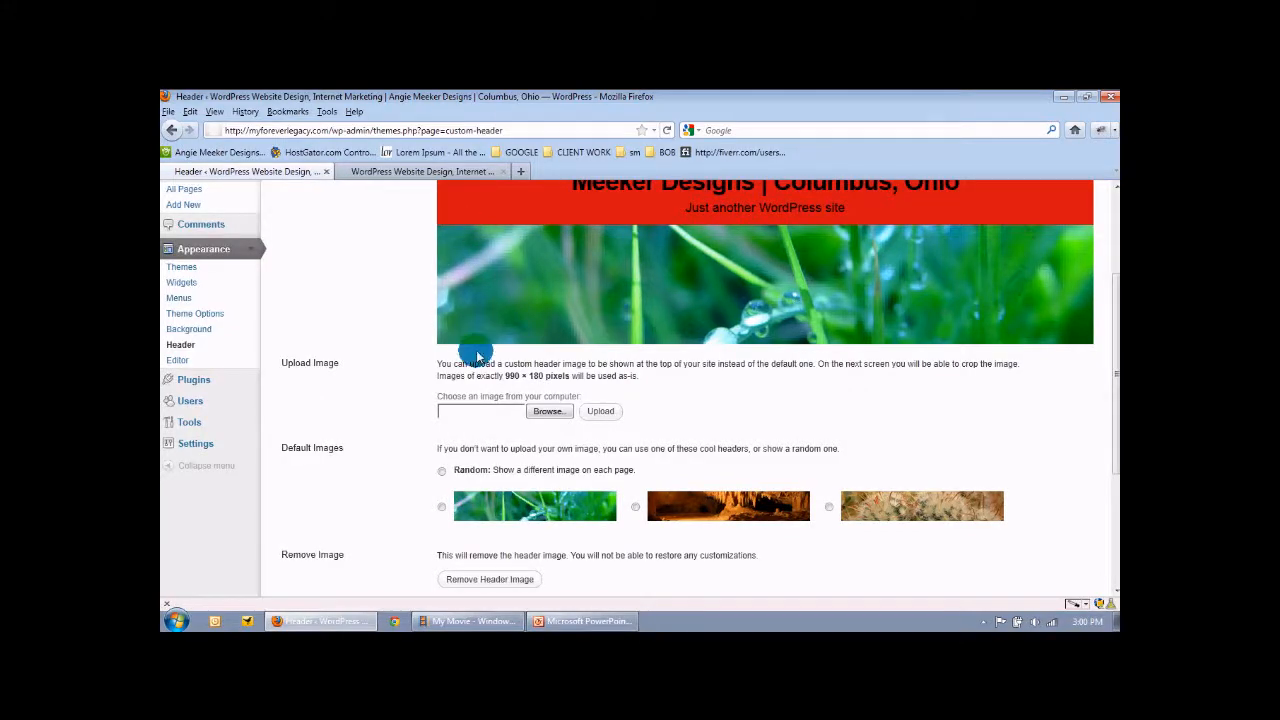
- Remove the theme's header image and check the updated header preview
scroll(400, 360, "down", 3)
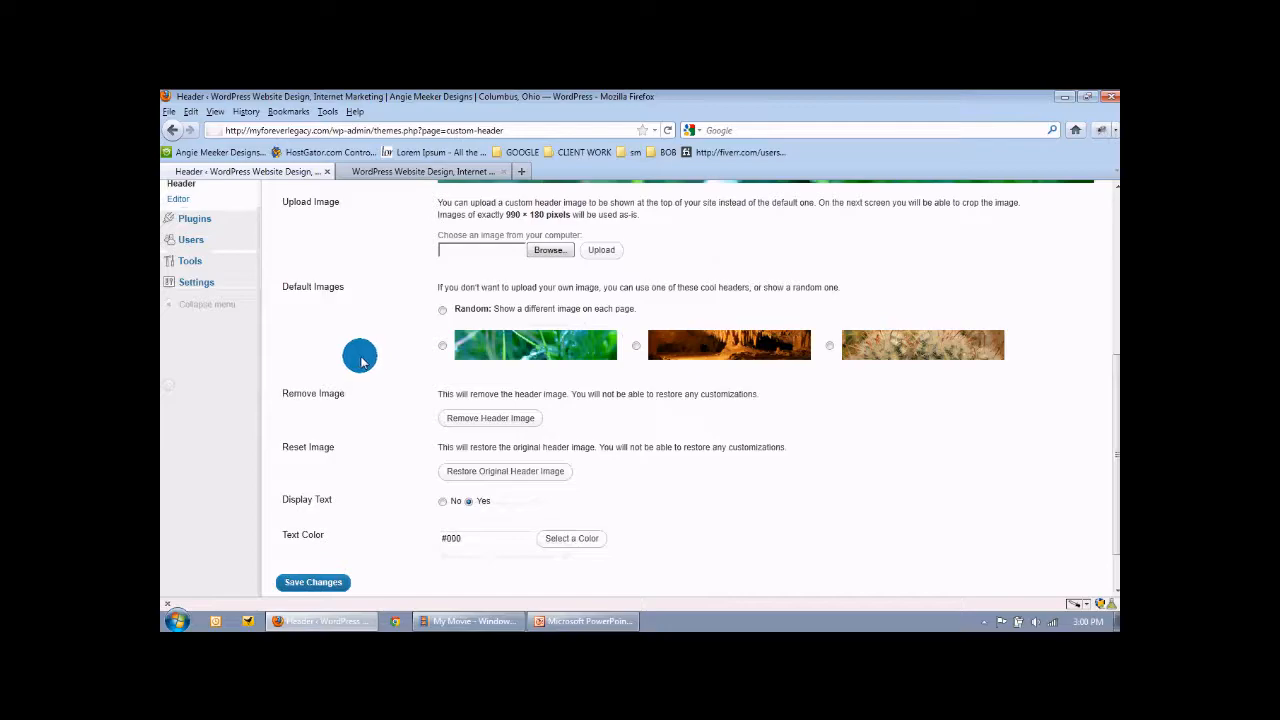
left_click(492, 418)
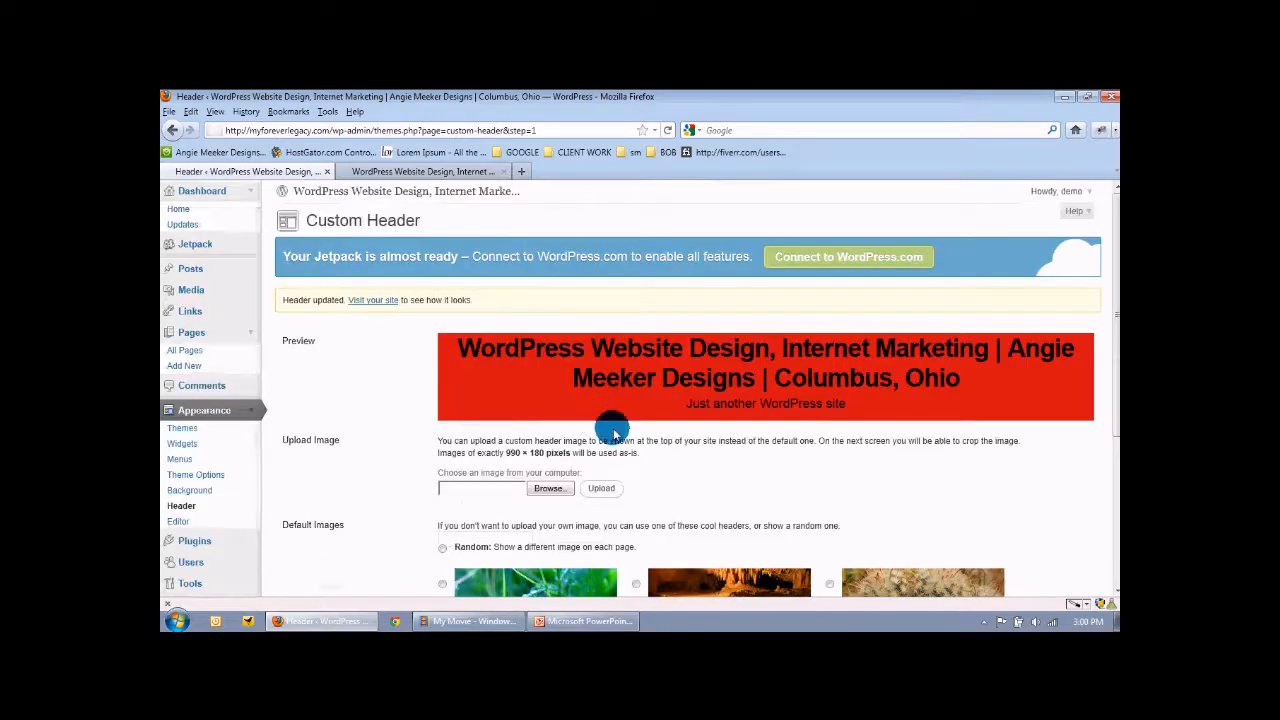
scroll(616, 437, "down", 2)
scroll(616, 437, "down", 2)
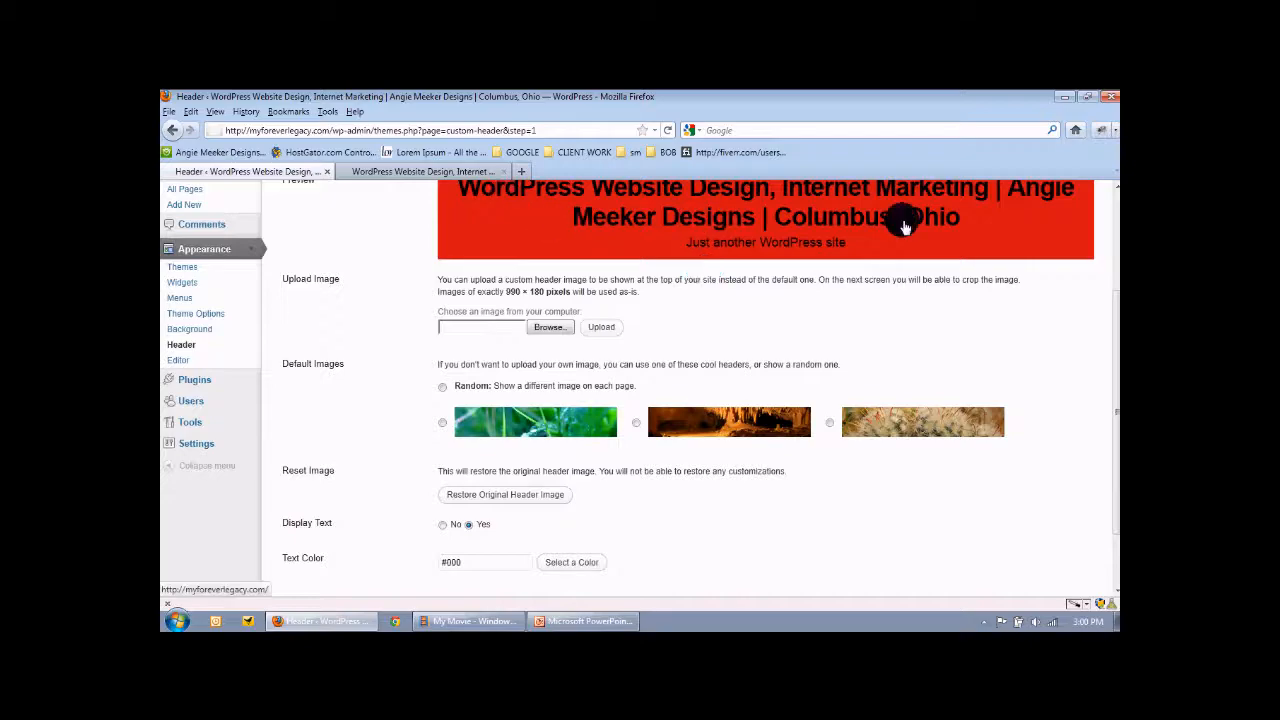
- Set the header text color to white (#ffffff) with the color picker and save the changes
scroll(729, 517, "down", 2)
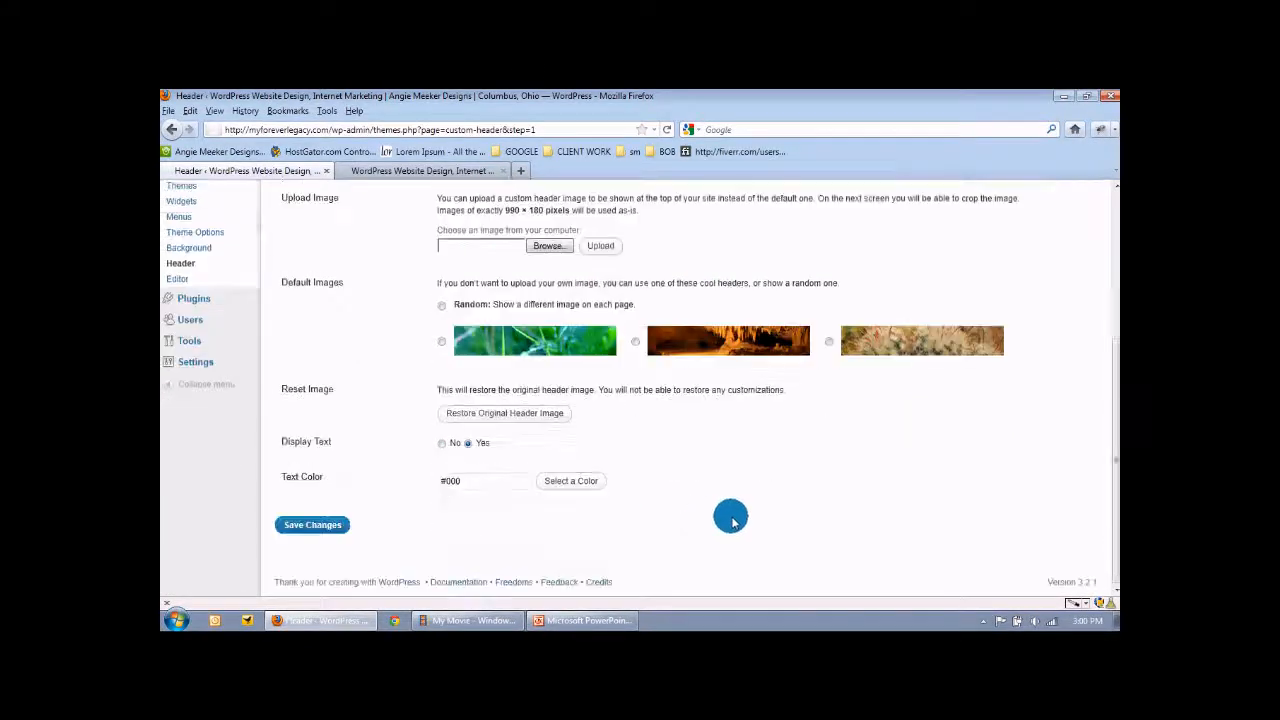
left_click(588, 481)
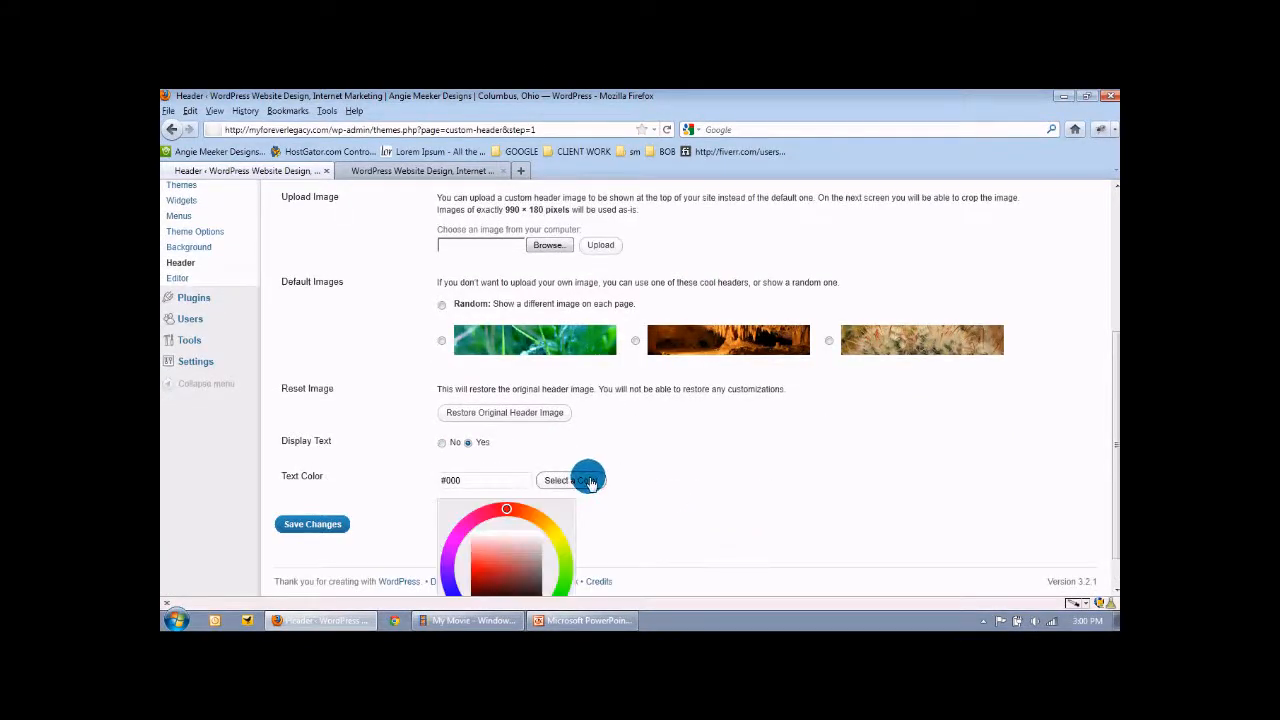
scroll(709, 491, "down", 1)
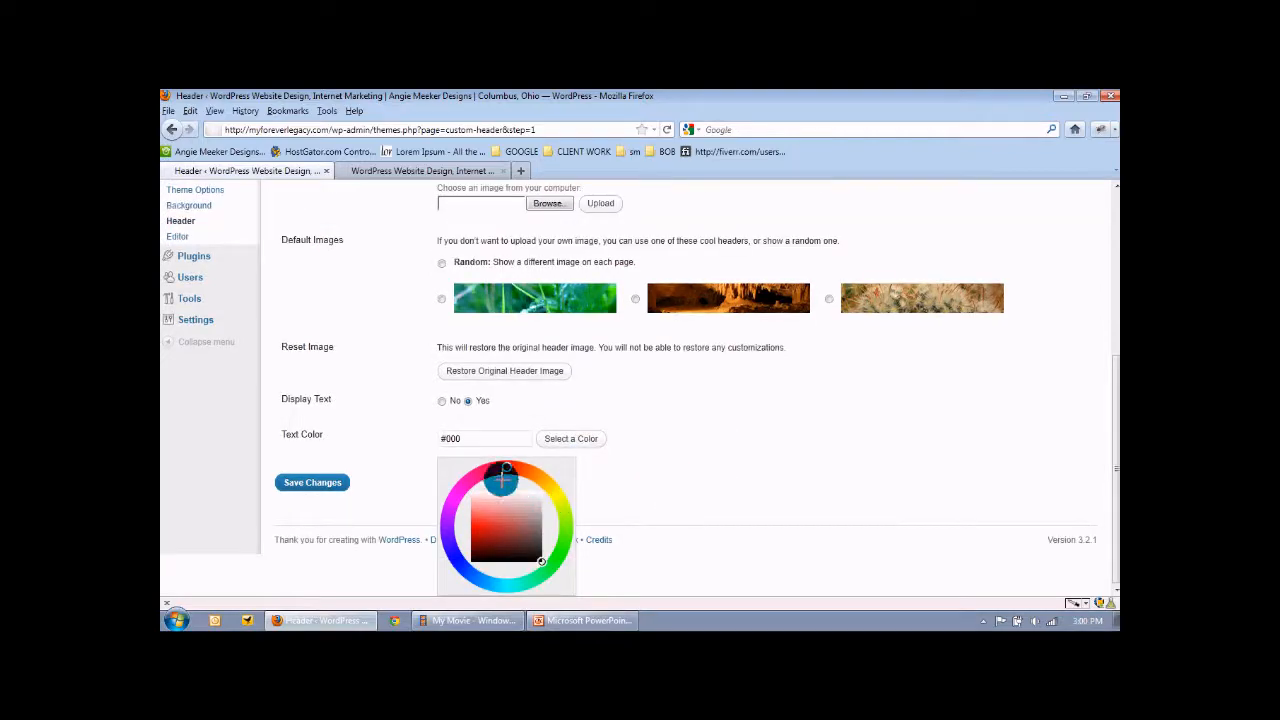
mouse_move(545, 552)
left_mouse_down()
mouse_move(455, 510)
mouse_move(465, 484)
left_mouse_up()
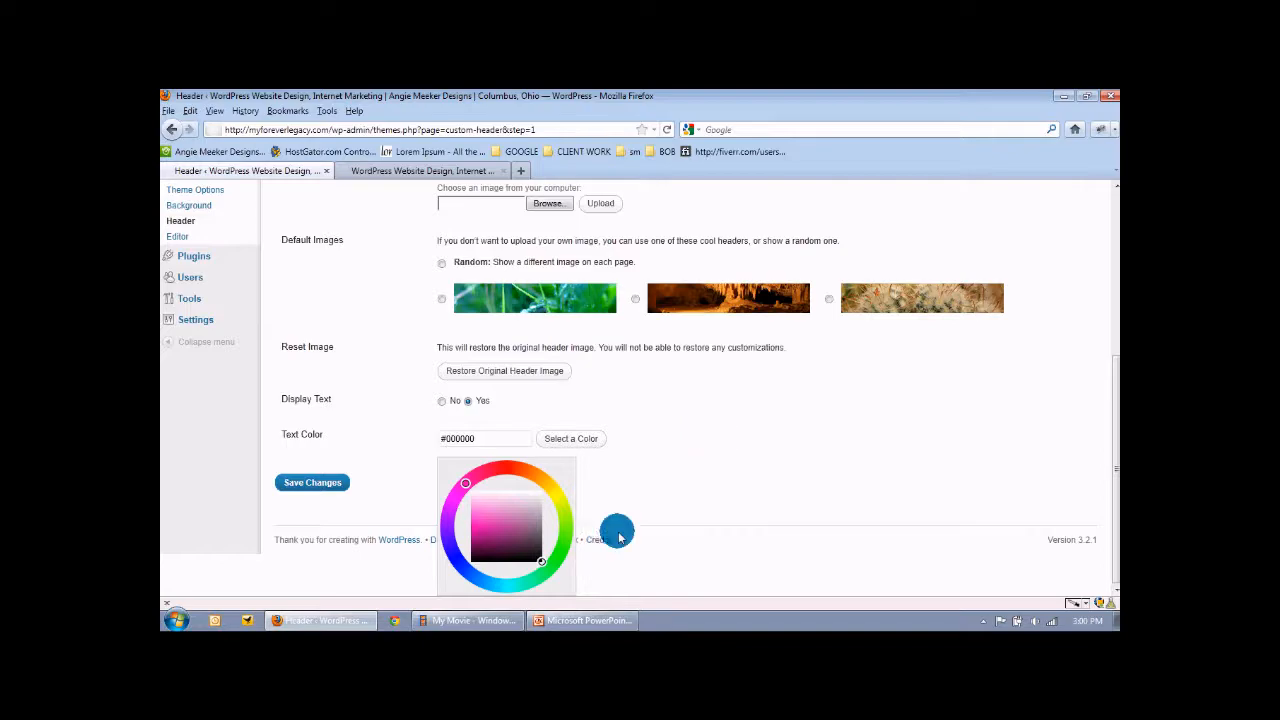
mouse_move(539, 562)
left_mouse_down()
mouse_move(514, 509)
mouse_move(463, 485)
left_mouse_up()
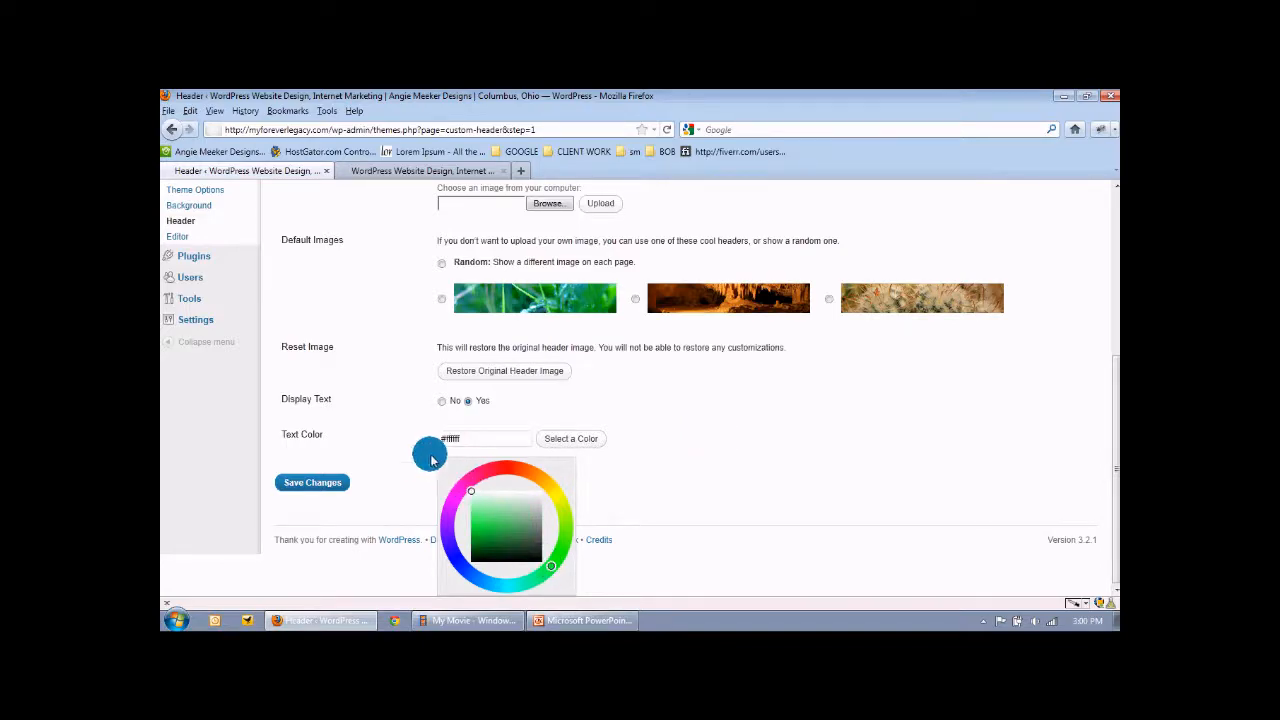
left_click(703, 434)
left_click(308, 526)
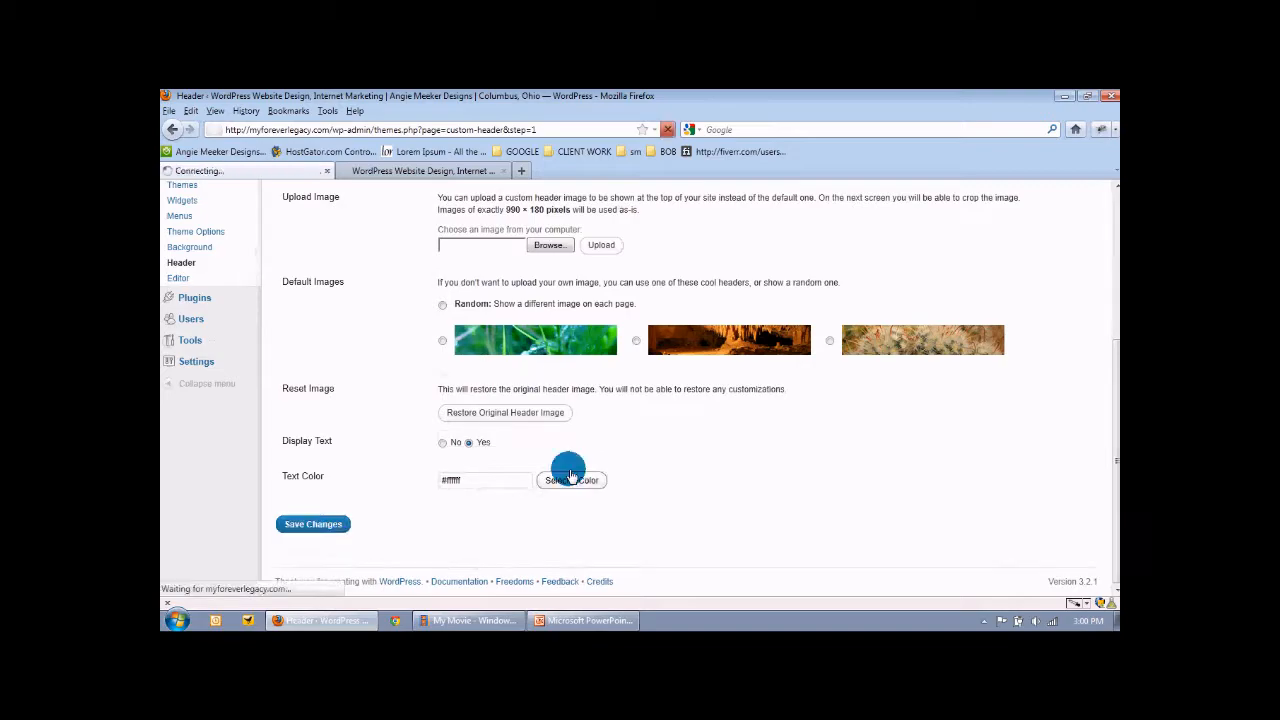
- Review the remaining header options, save the header settings again, and glance at the open live site before returning to the header settings
scroll(382, 398, "down", 3)
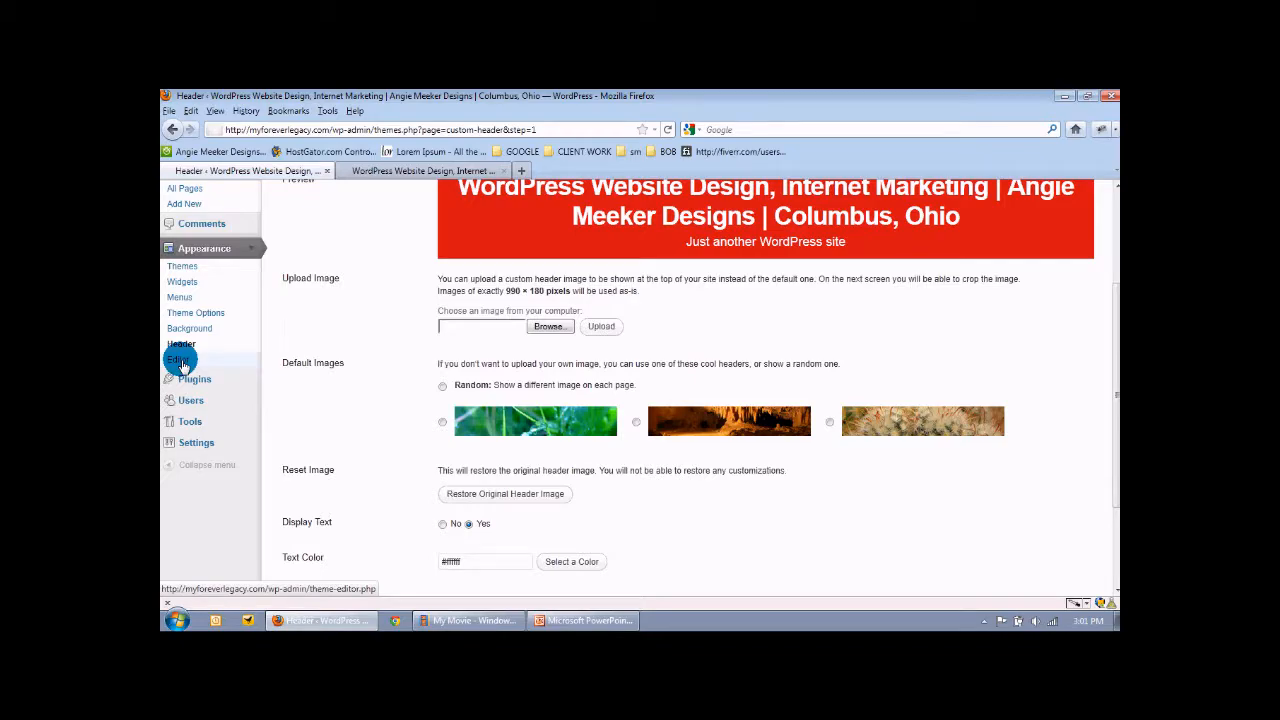
scroll(343, 429, "down", 2)
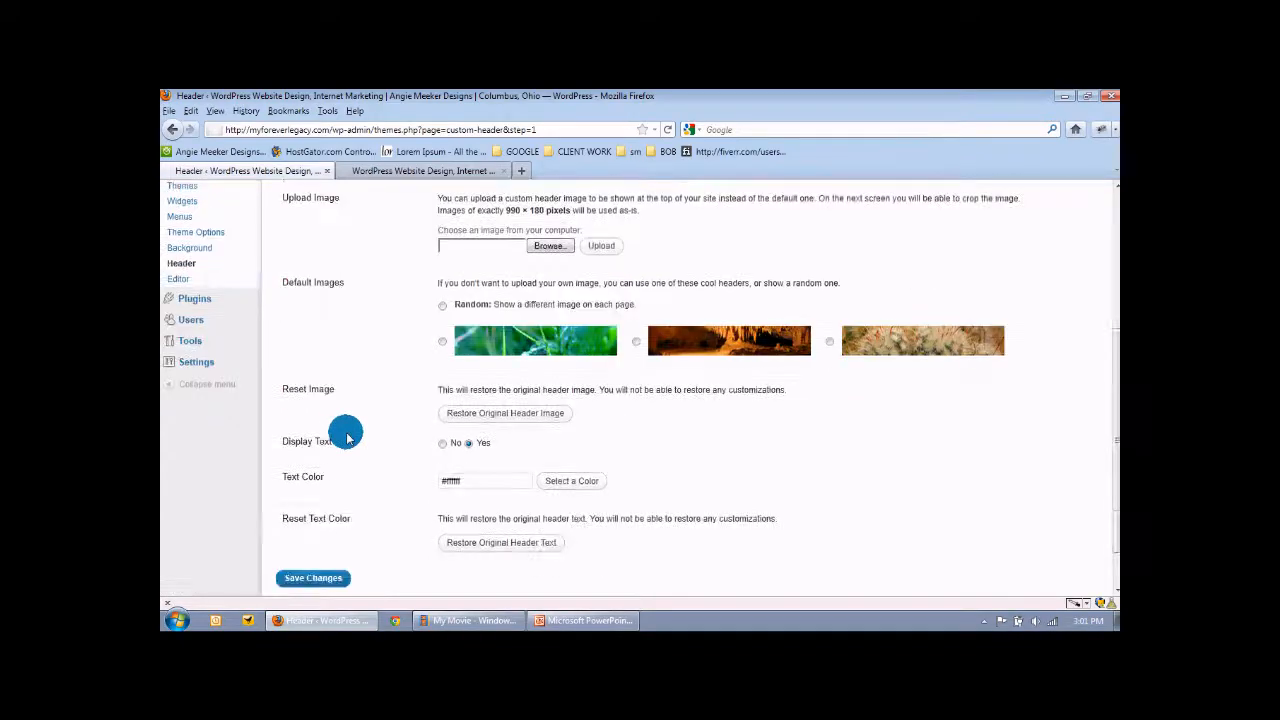
left_click(317, 578)
left_click(428, 172)
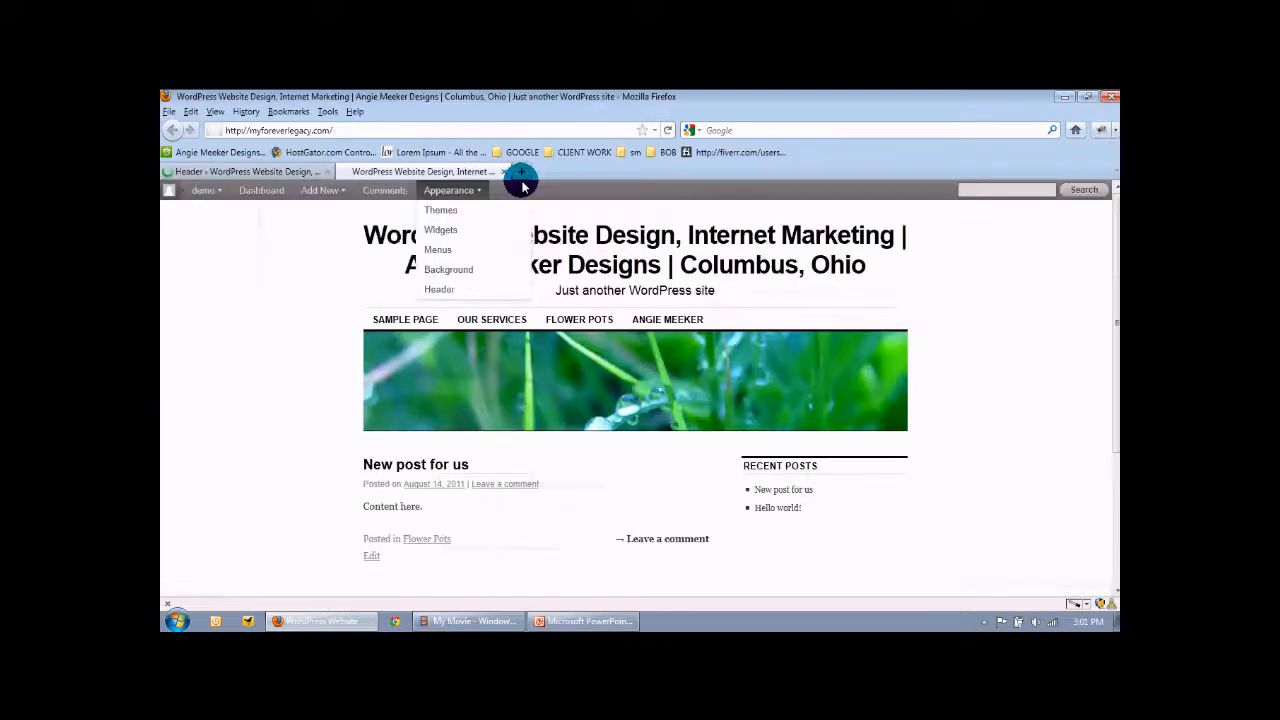
left_click(251, 173)
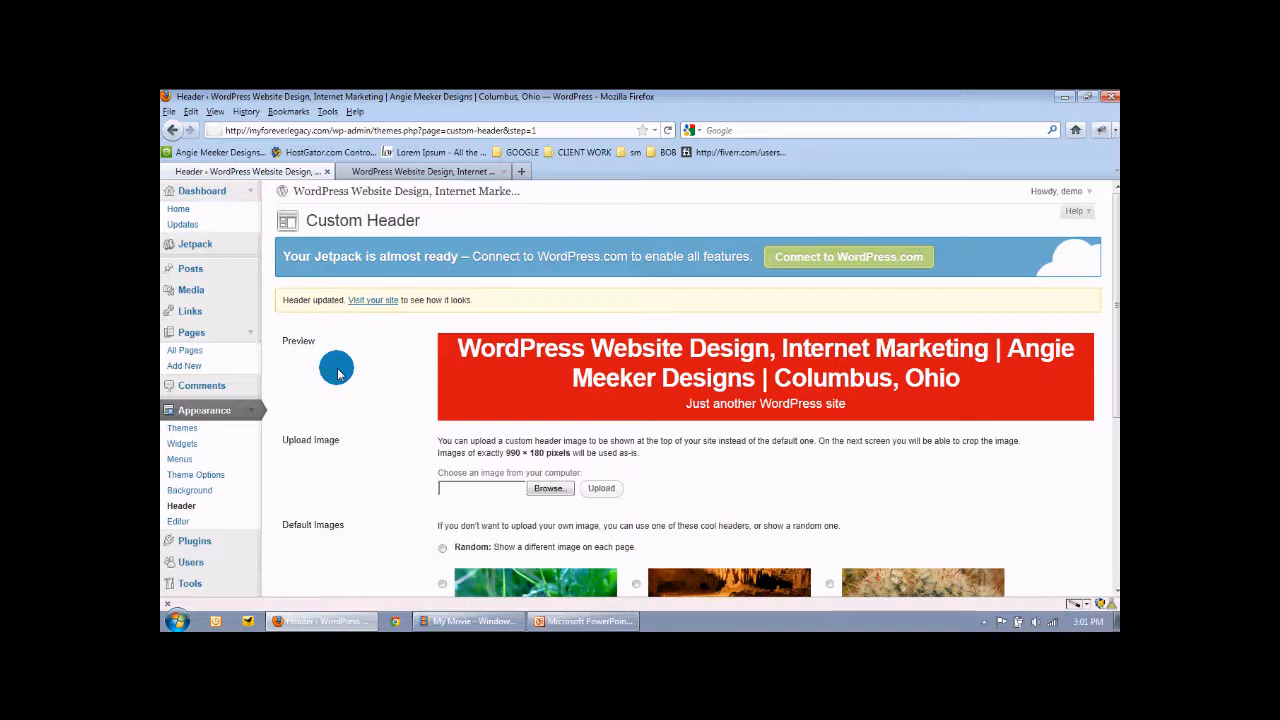
- Go from the installed themes to the .zip theme upload page, browse for a theme file and cancel the selection
left_click(197, 436)
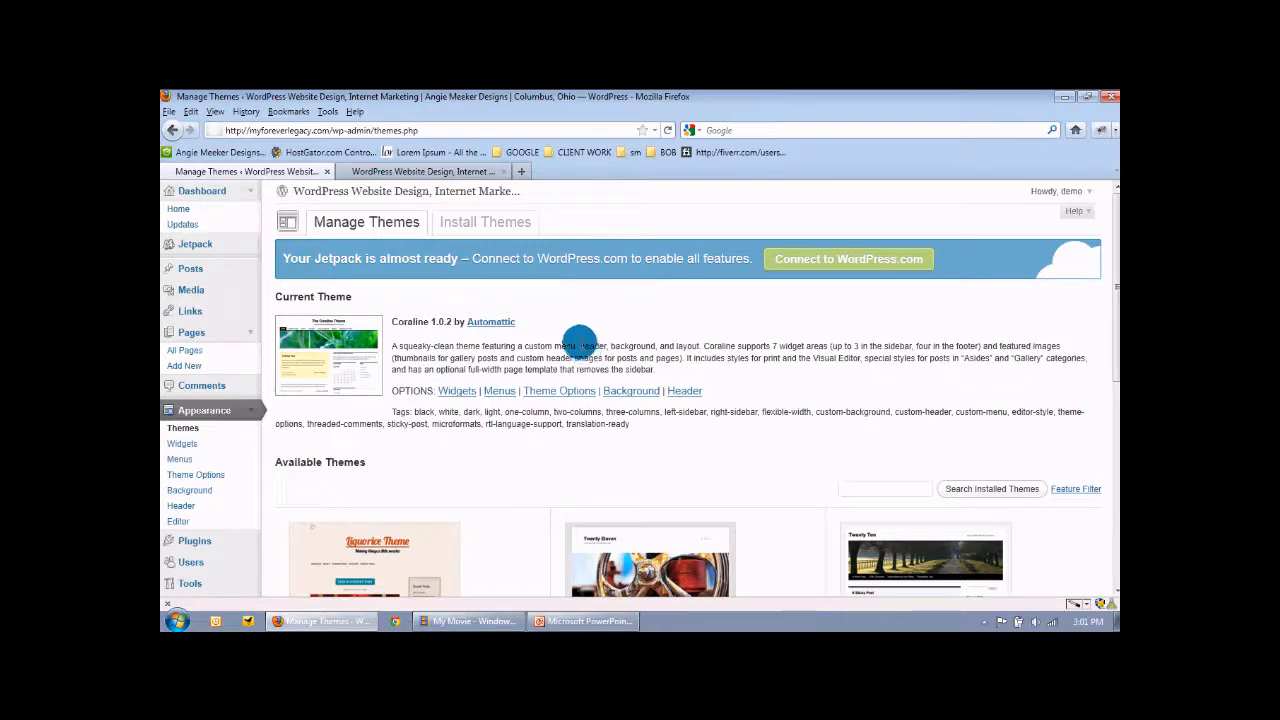
left_click(483, 224)
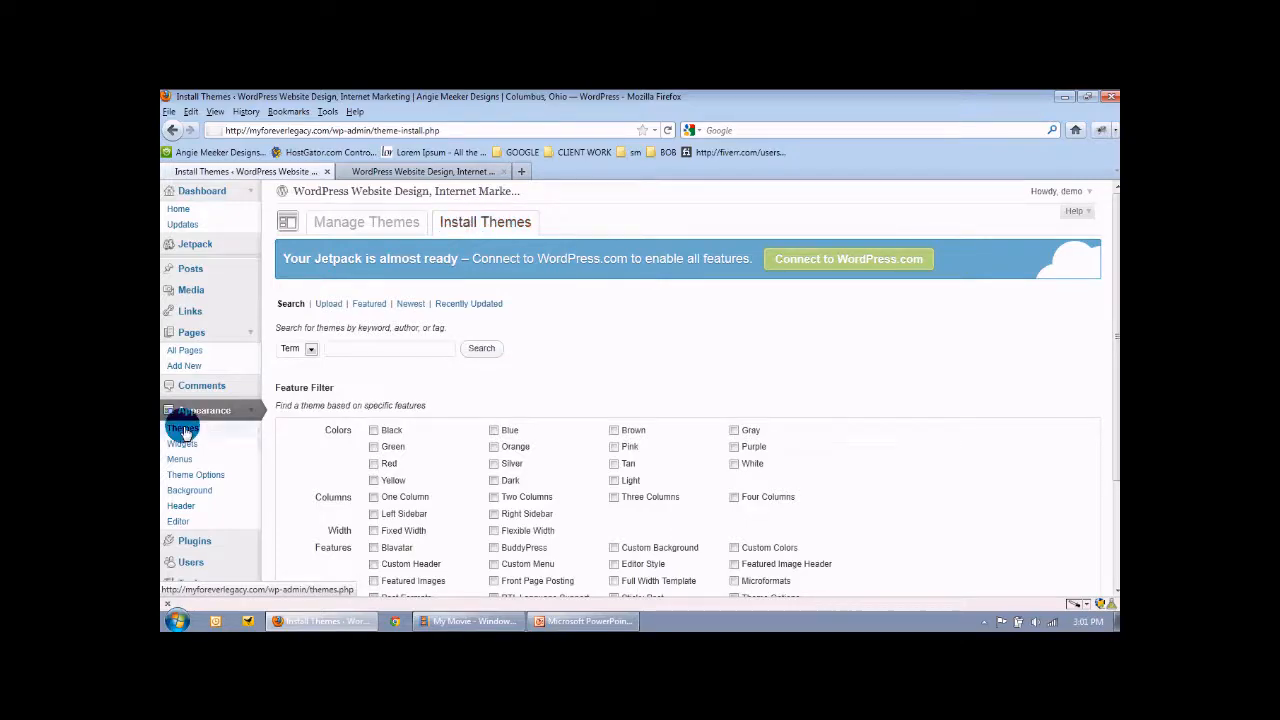
left_click(324, 305)
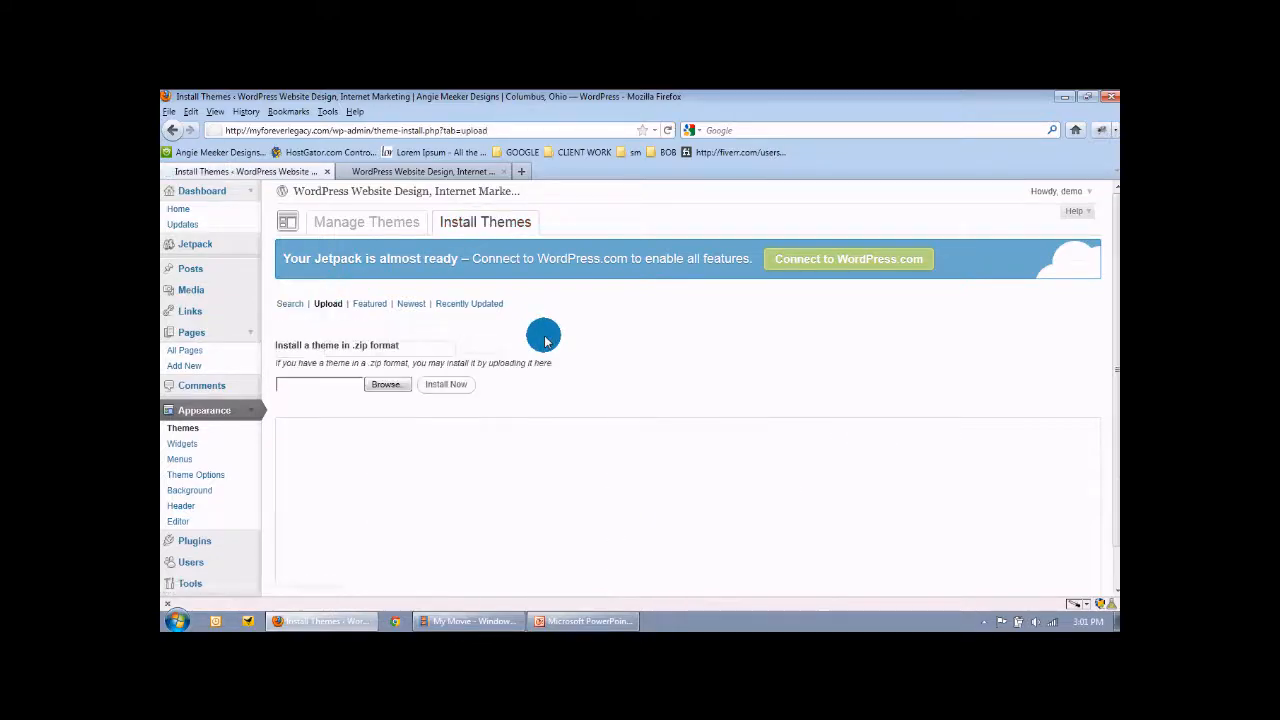
left_click(390, 385)
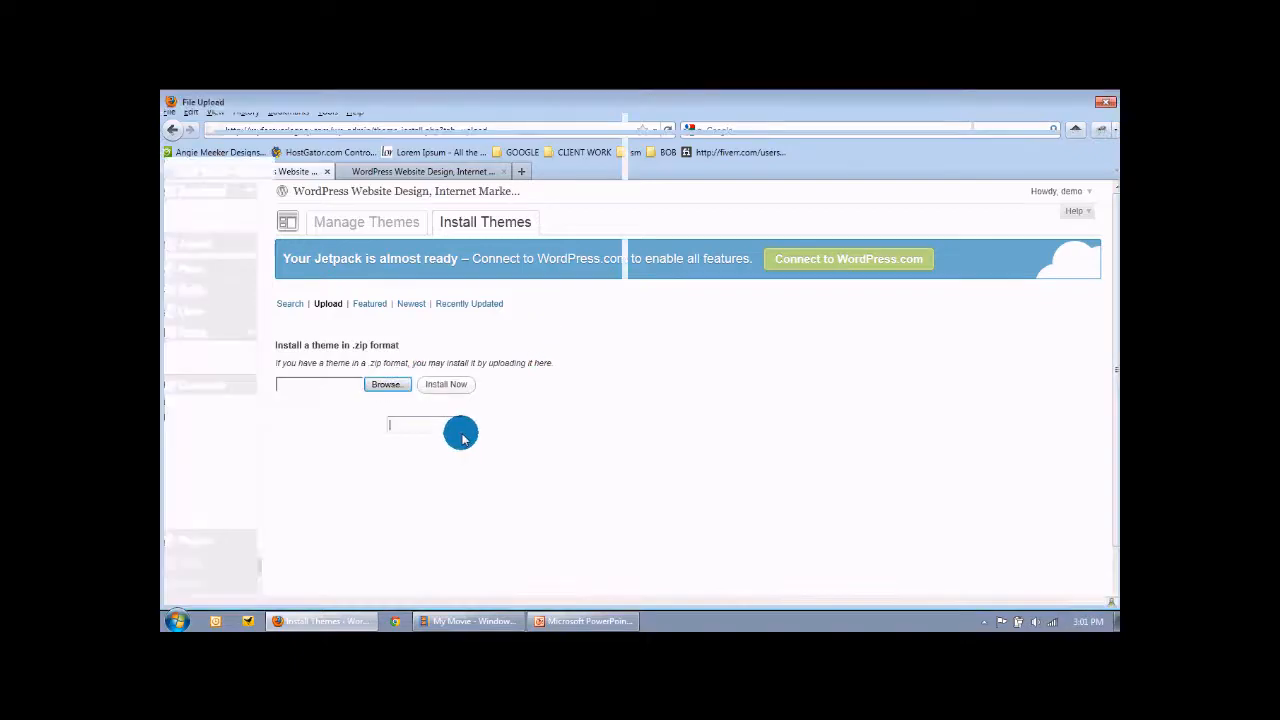
left_click(1052, 590)
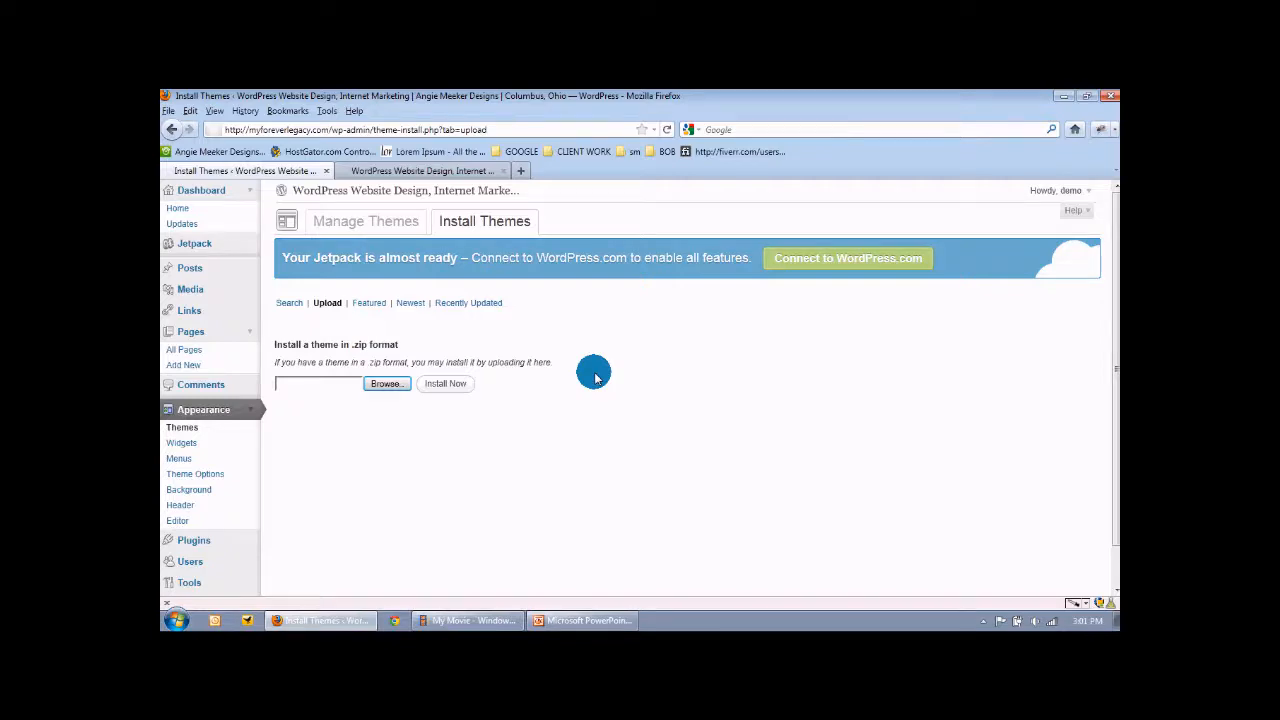
left_click(559, 356)
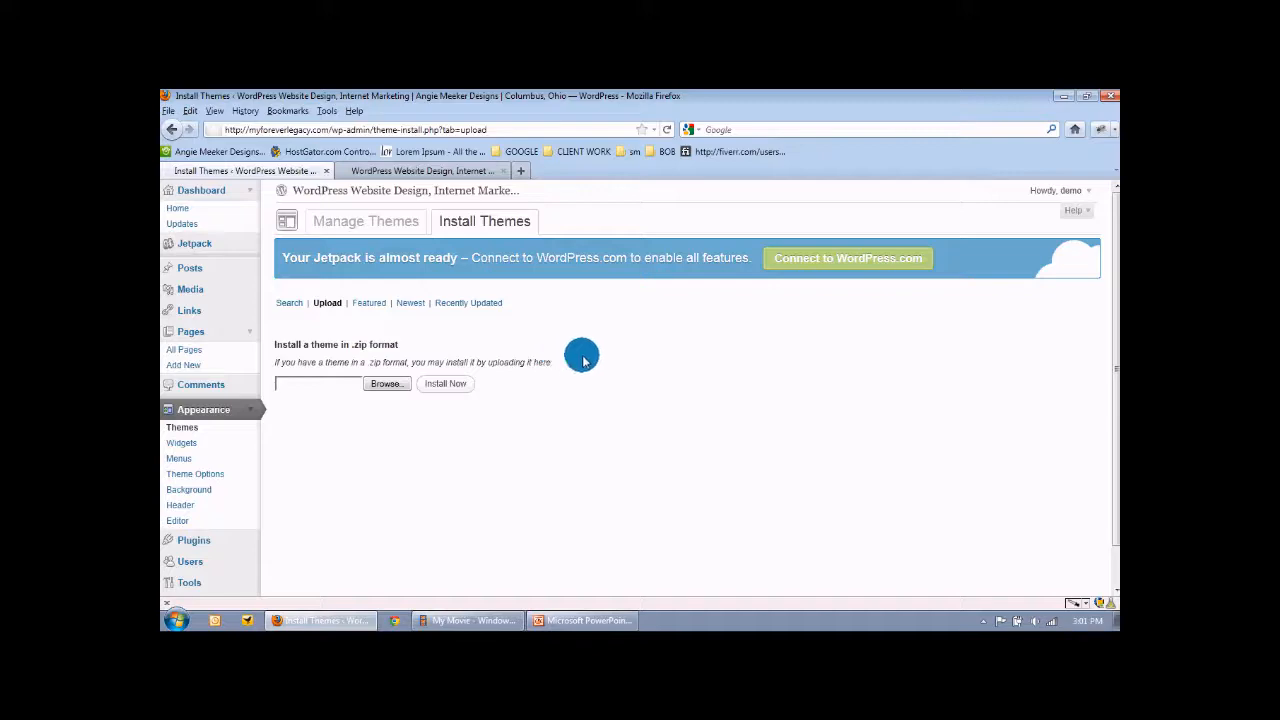